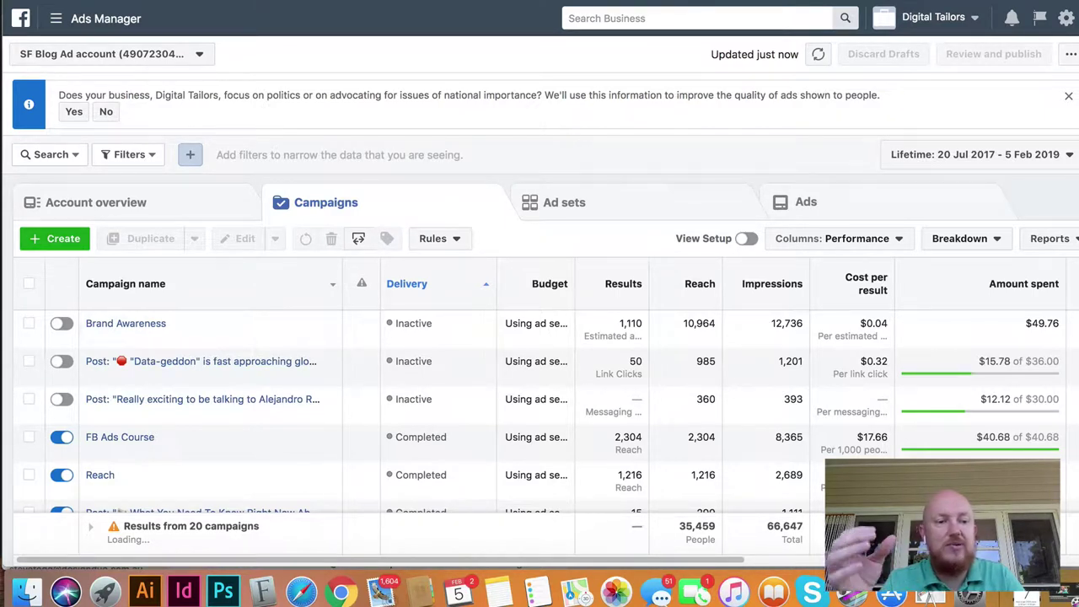
# Step: Create a new campaign from scratch instead of continuing the saved draft, and choose Reach as its marketing objective
pyautogui.click(66, 241)
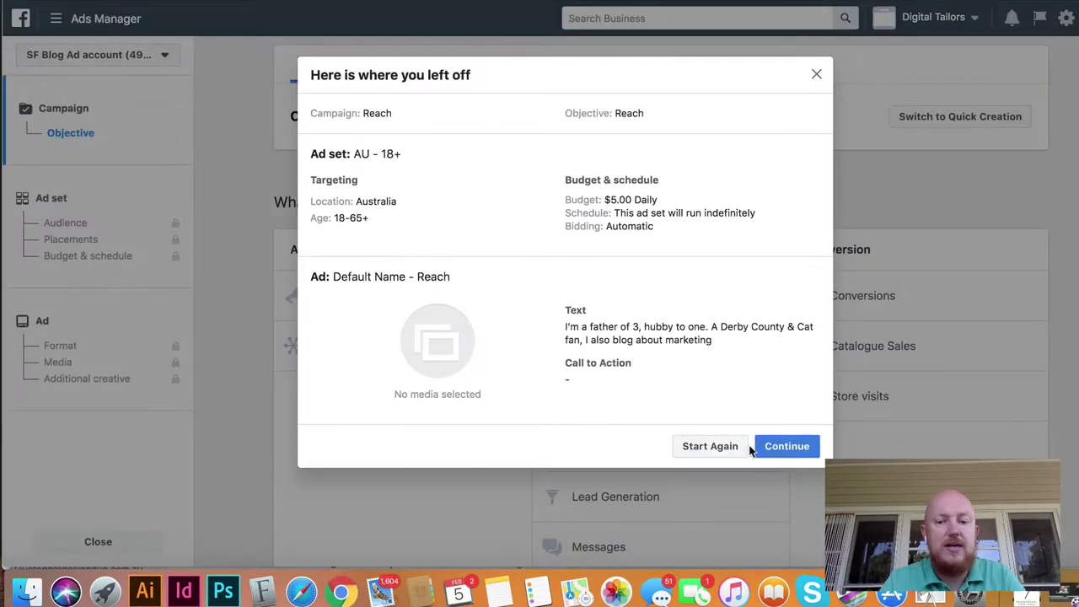
pyautogui.click(728, 449)
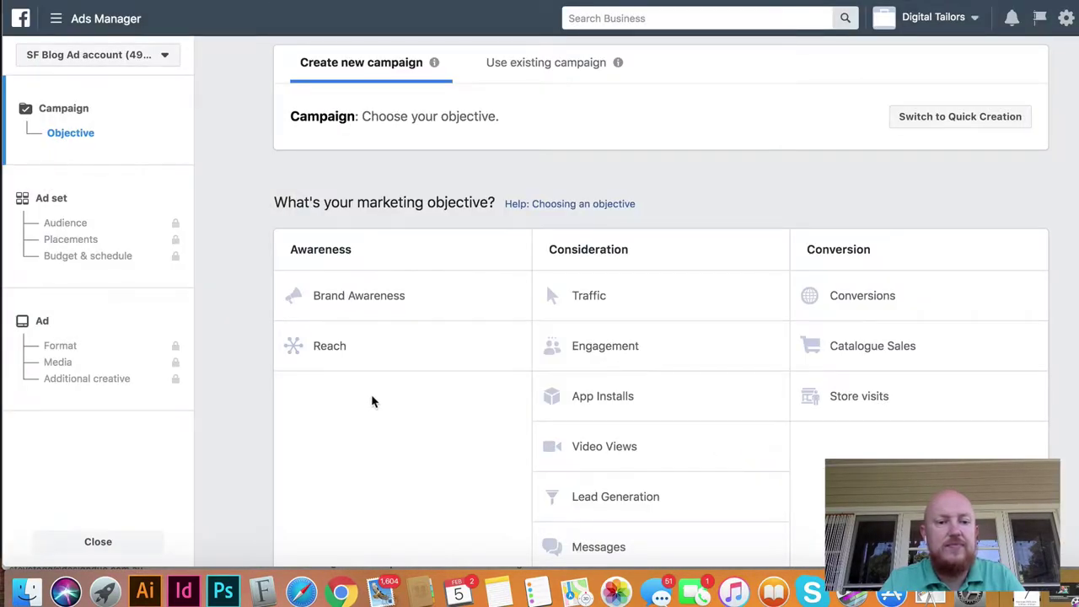
pyautogui.click(400, 360)
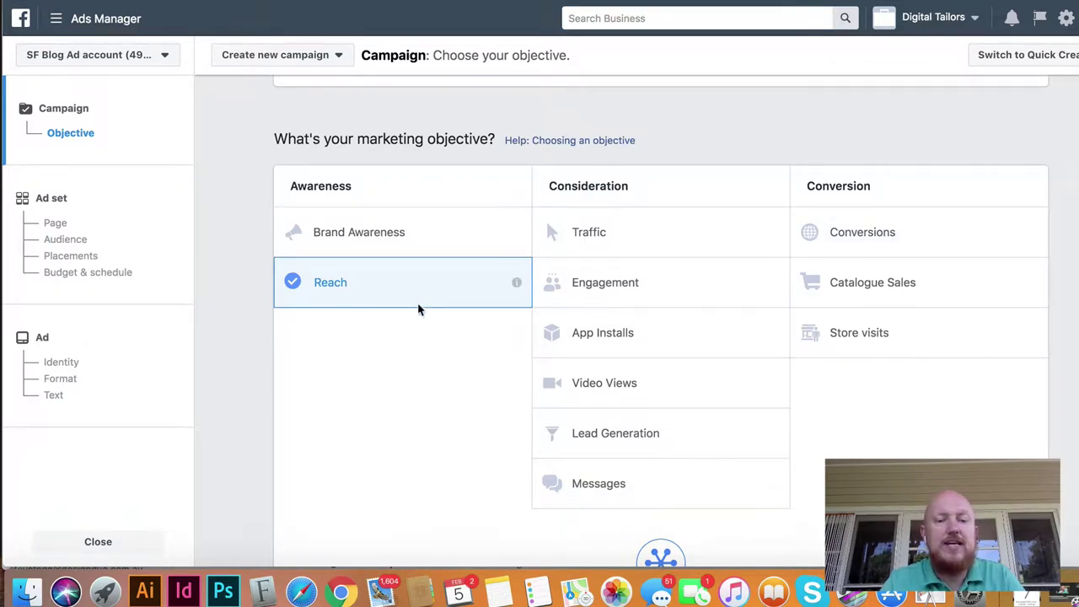
# Step: Name the campaign "Easter Reach" and continue to the ad set settings
pyautogui.scroll(-5, 1066, 459)
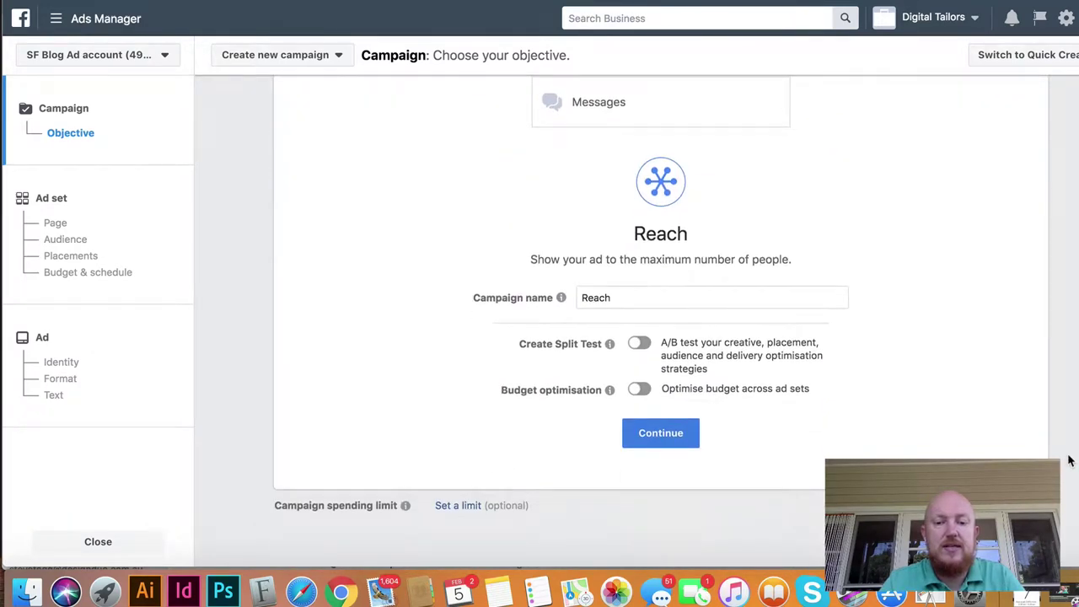
pyautogui.click(585, 300)
pyautogui.write('E')
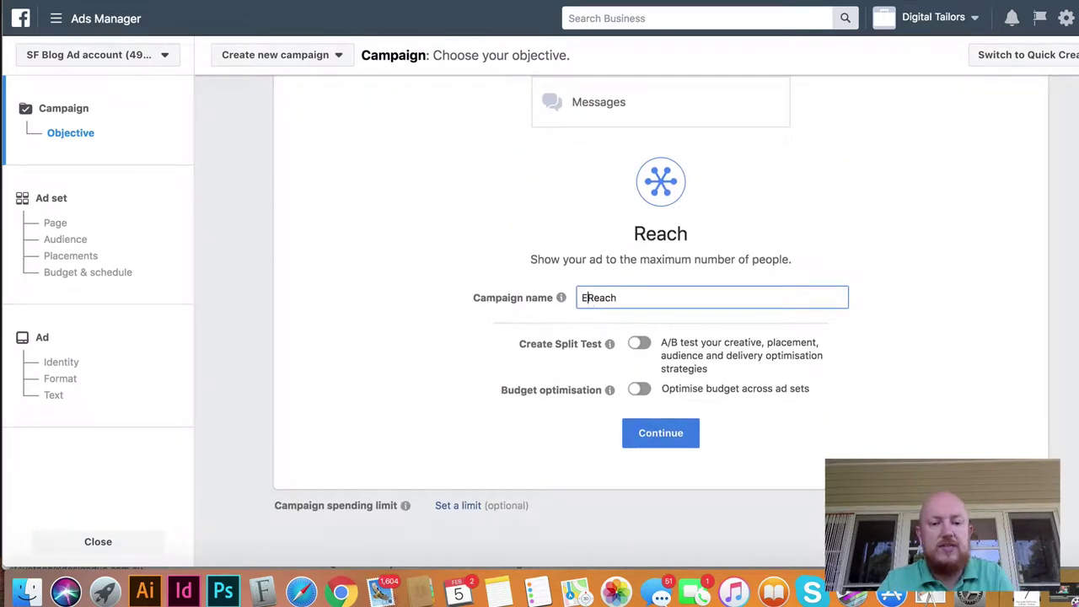
pyautogui.write('aster')
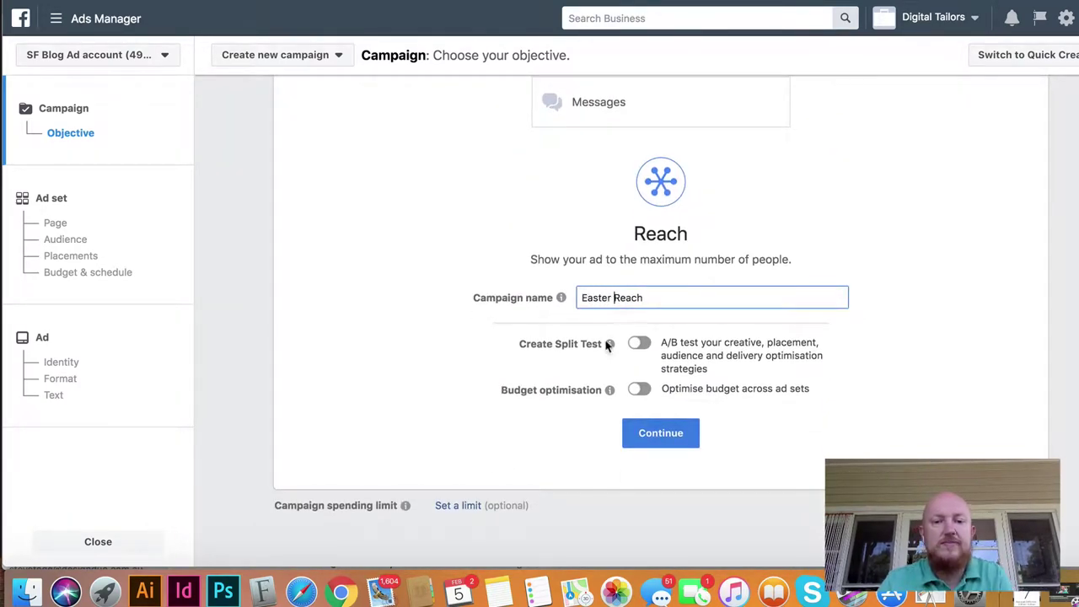
pyautogui.click(651, 439)
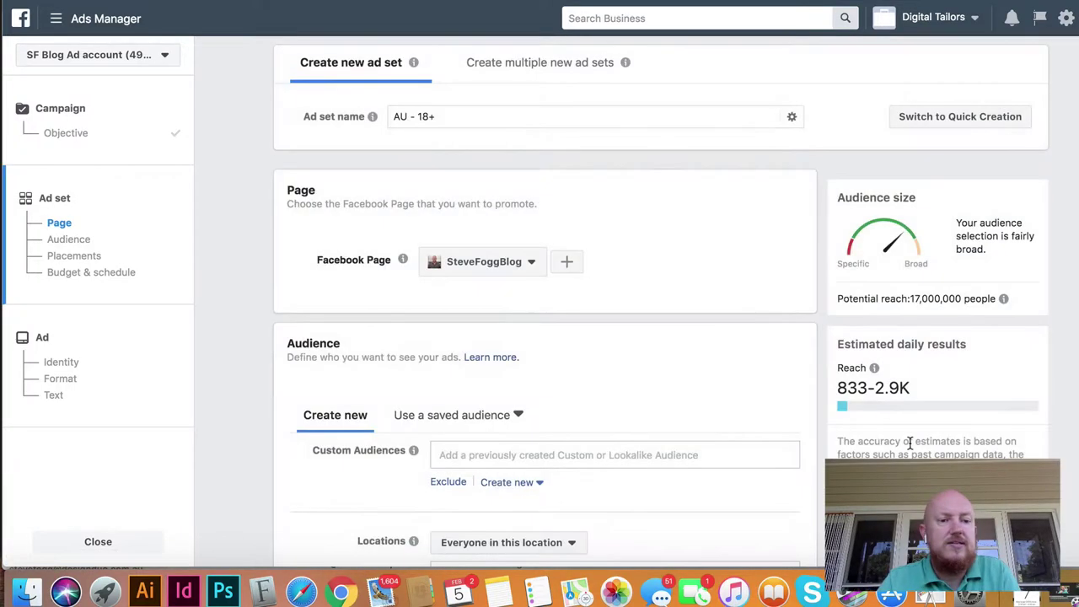
# Step: Remove Australia from the audience locations of the ad set
pyautogui.scroll(-1, 607, 348)
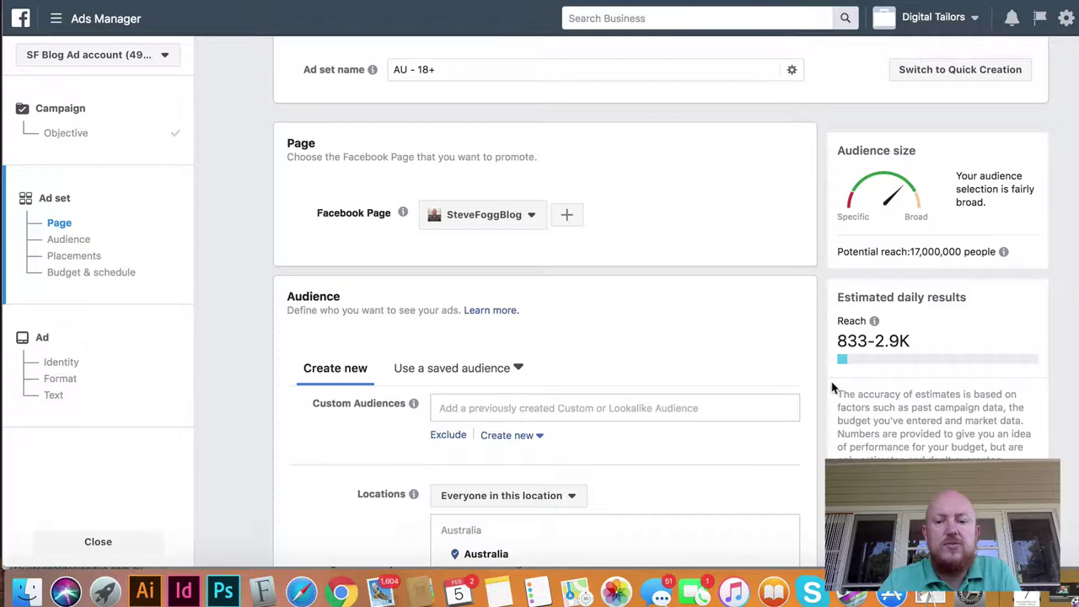
pyautogui.scroll(-2, 830, 389)
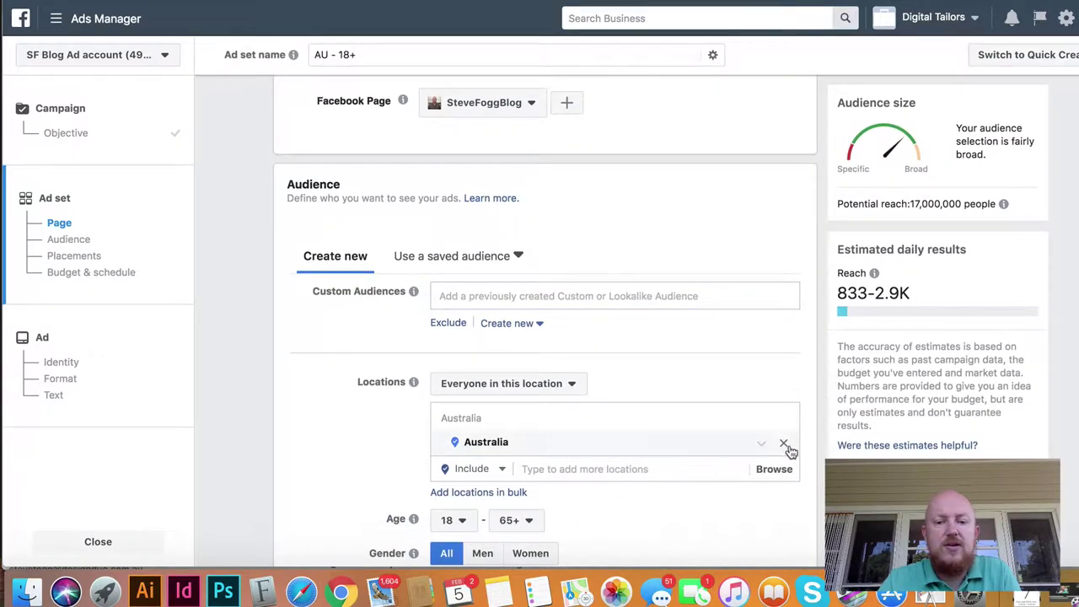
pyautogui.click(784, 447)
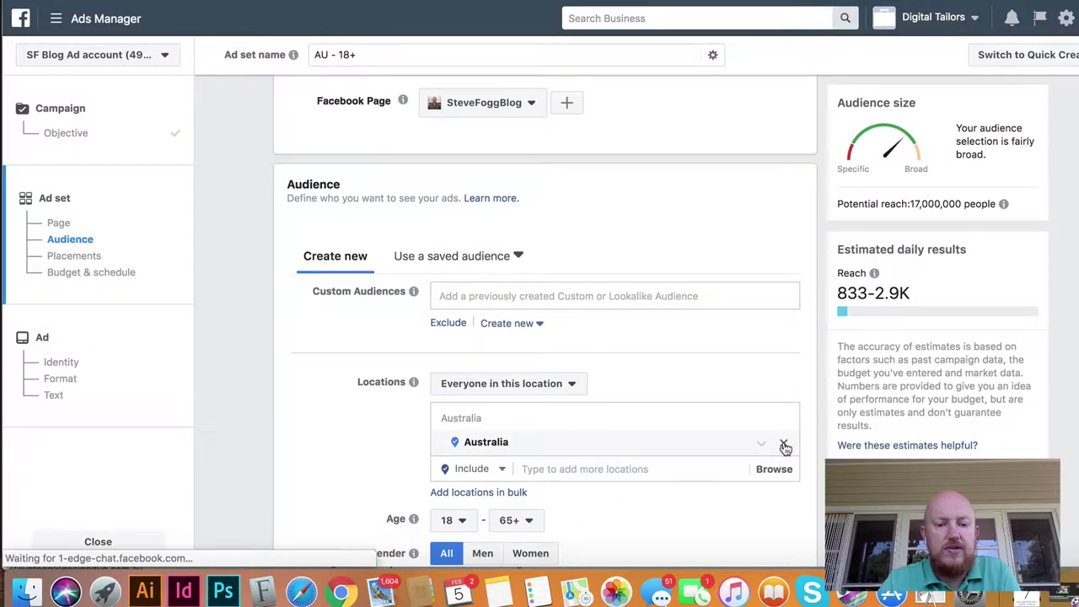
# Step: Examine the Seattle and Bellevue area on the audience location map
pyautogui.scroll(-2, 548, 459)
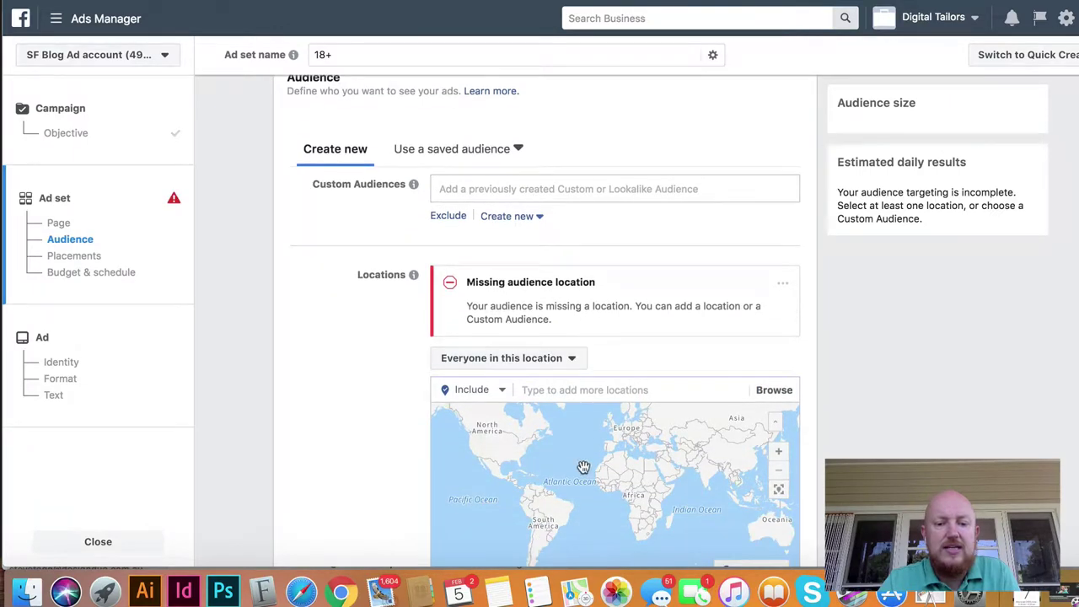
pyautogui.scroll(4, 551, 456)
pyautogui.scroll(4, 548, 434)
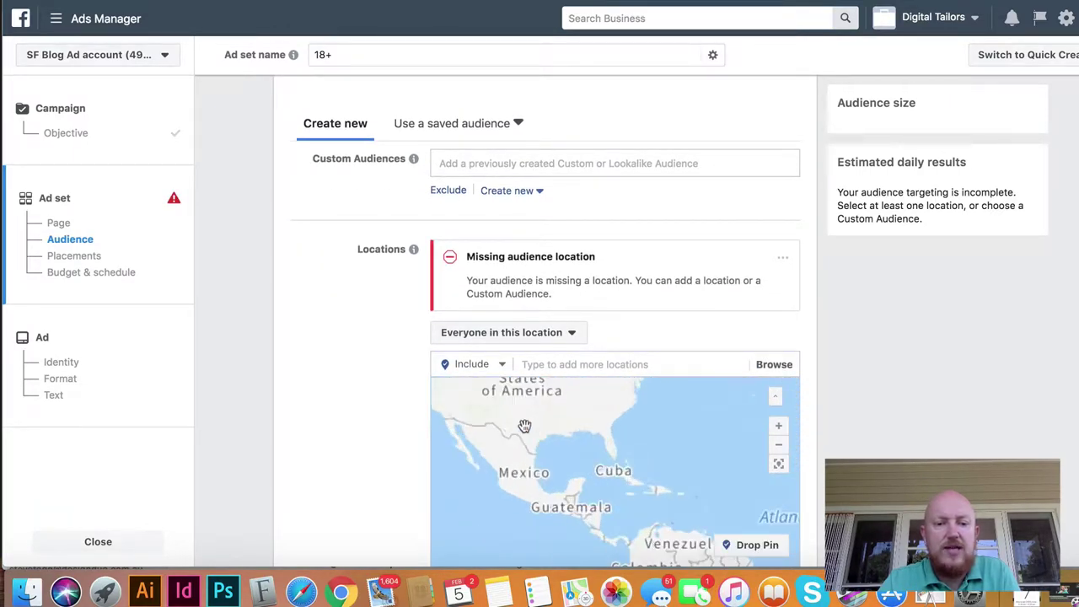
pyautogui.scroll(2, 489, 442)
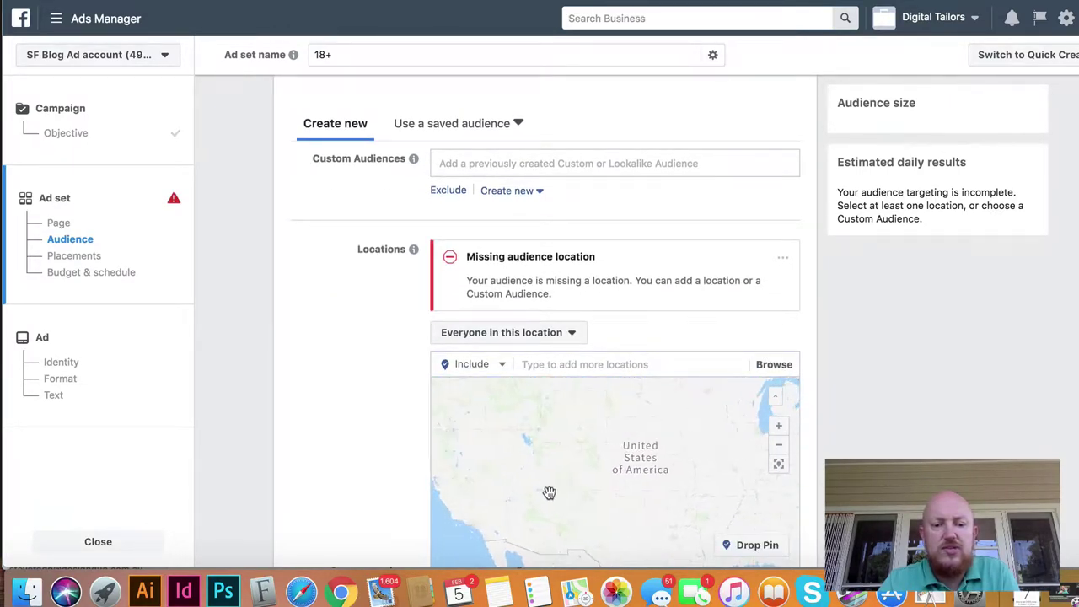
pyautogui.scroll(3, 508, 460)
pyautogui.moveTo(539, 464); pyautogui.dragTo(498, 521)
pyautogui.scroll(2, 511, 470)
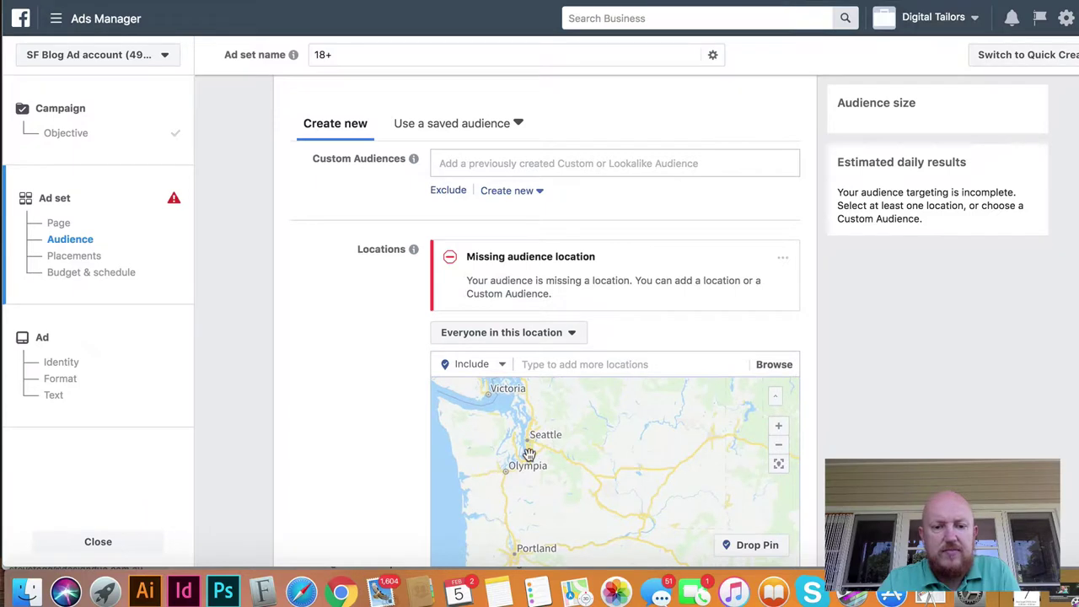
pyautogui.scroll(3, 528, 455)
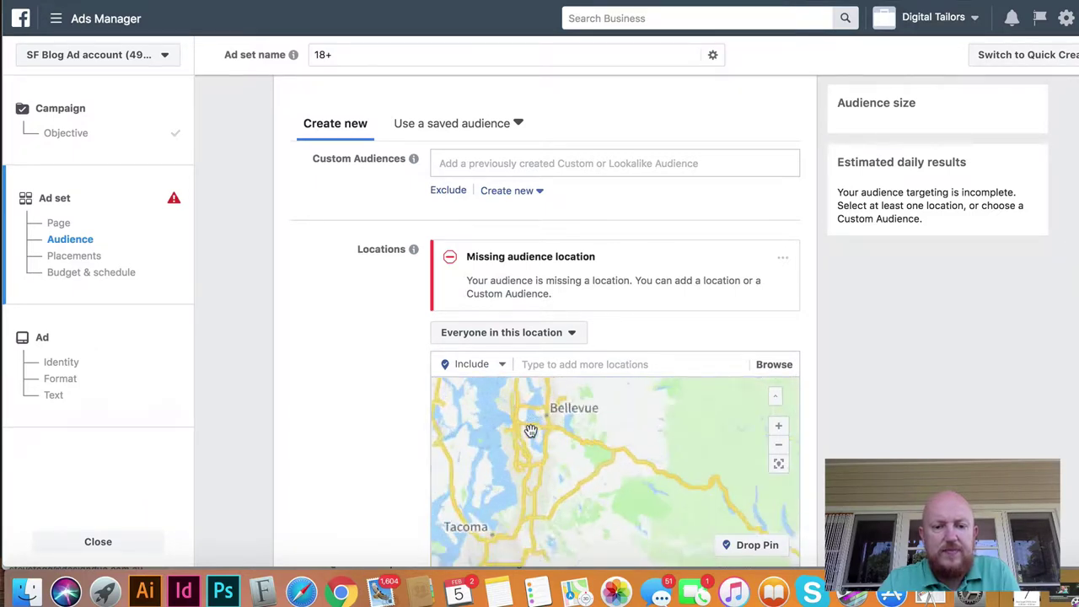
pyautogui.scroll(2, 530, 430)
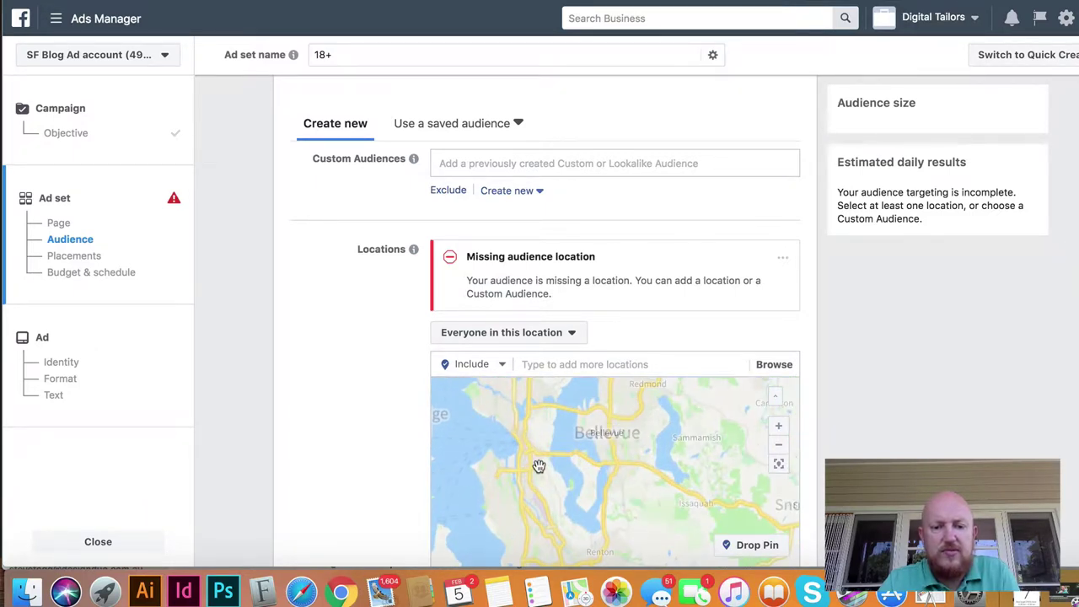
pyautogui.moveTo(538, 466); pyautogui.dragTo(512, 364)
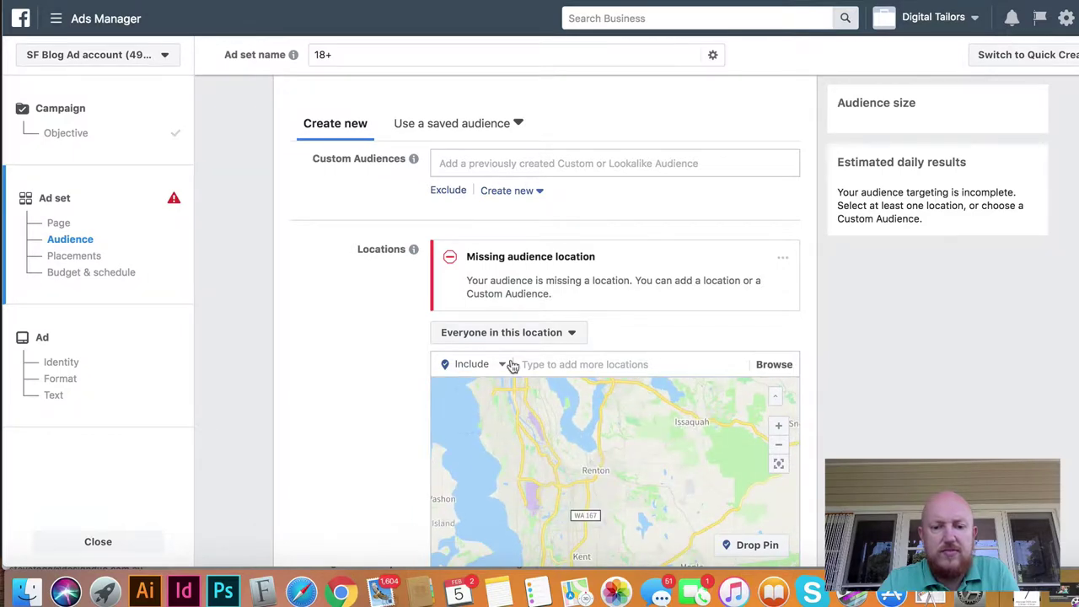
pyautogui.click(778, 444)
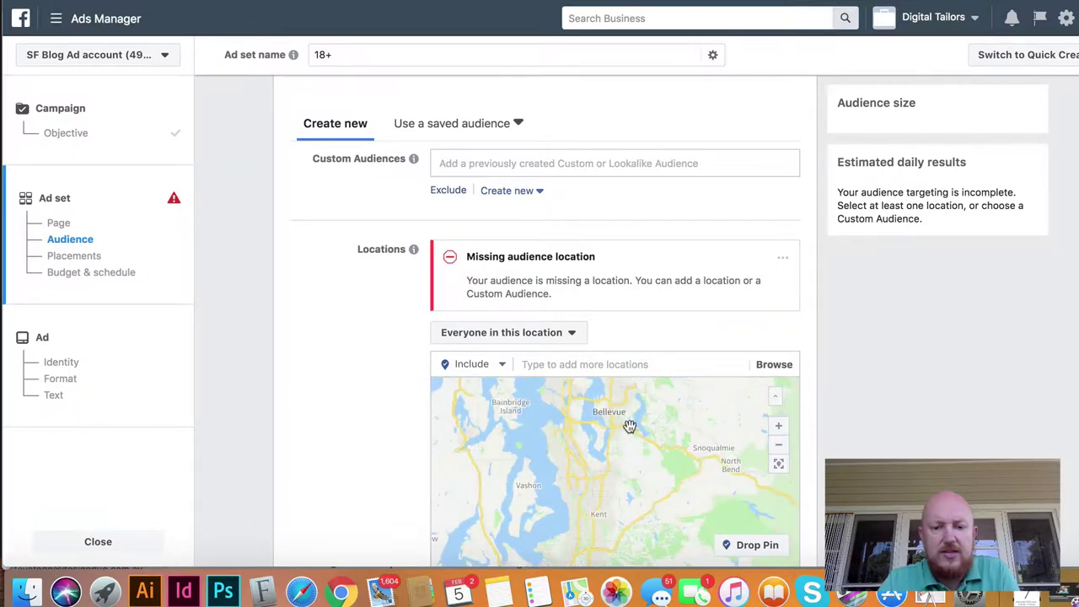
pyautogui.moveTo(604, 511); pyautogui.dragTo(592, 516)
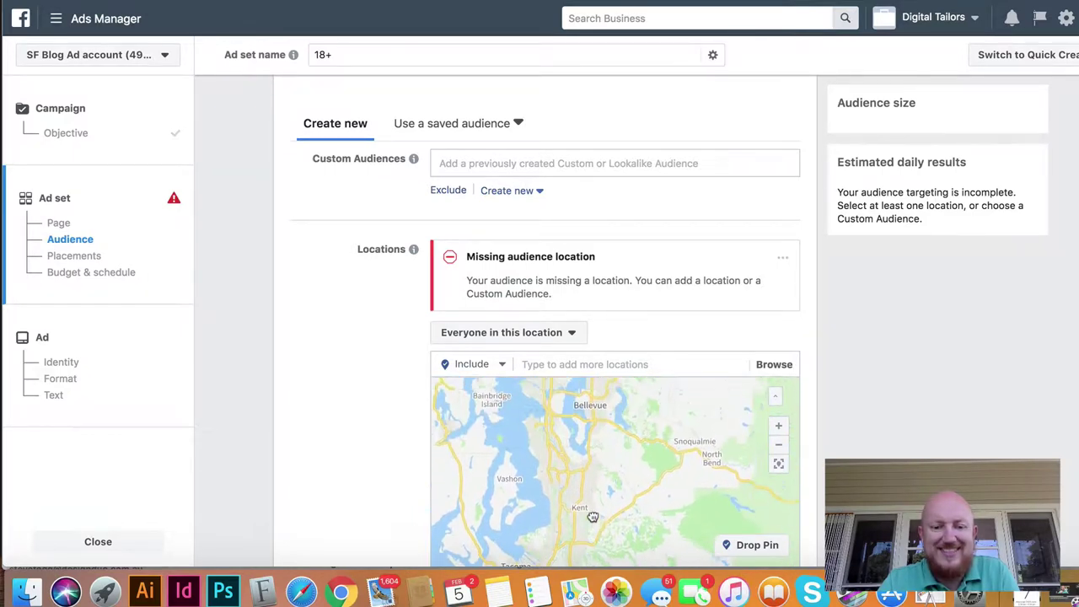
pyautogui.moveTo(591, 444); pyautogui.dragTo(595, 531)
# Step: Search the locations for "seattle" and include the city of Seattle, Washington in the audience
pyautogui.click(577, 364)
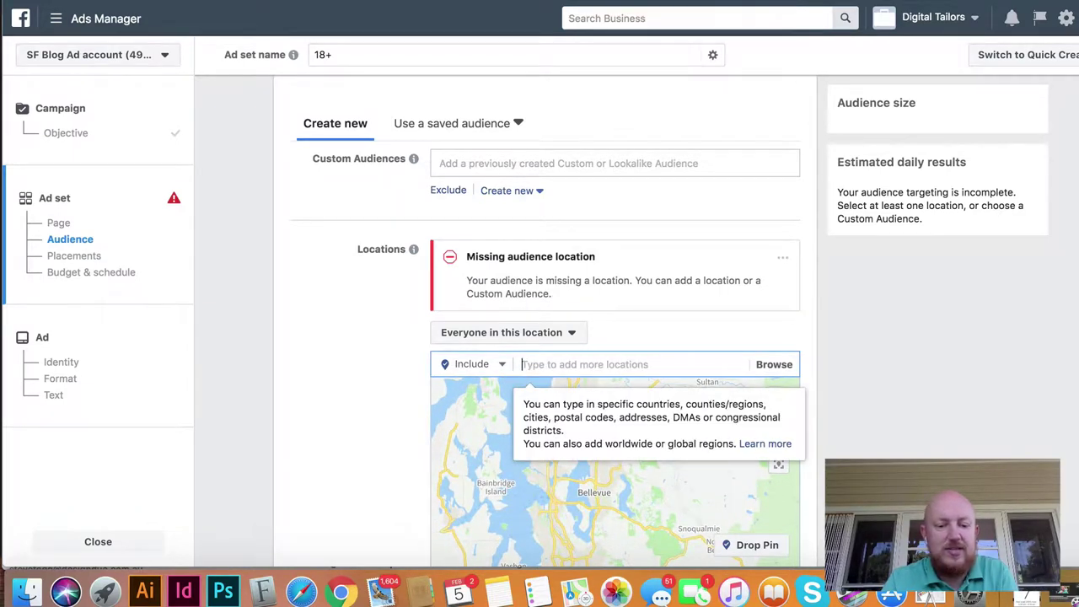
pyautogui.write('seattle')
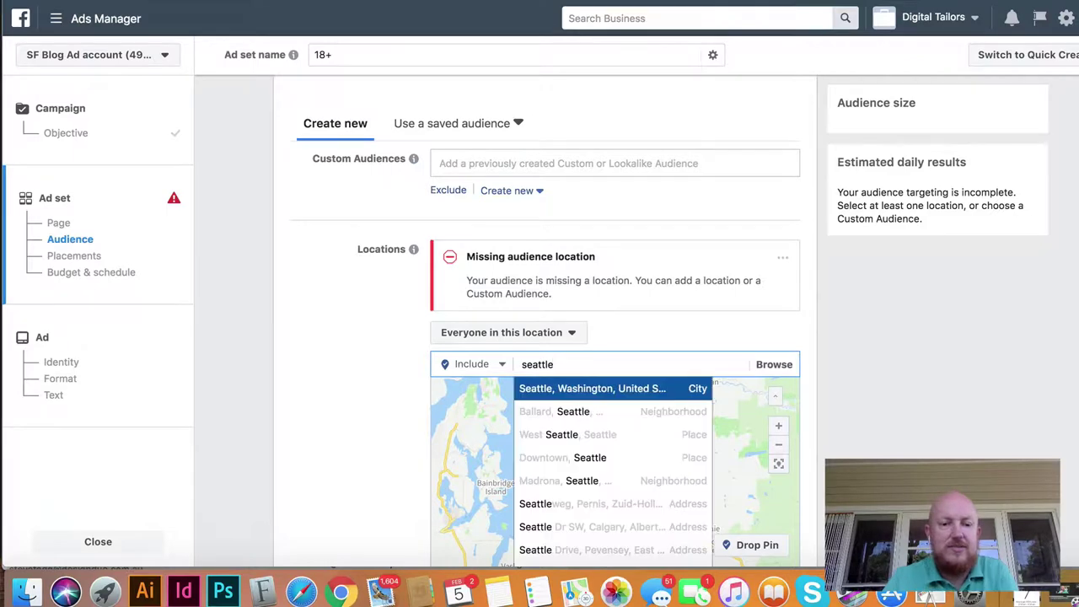
pyautogui.click(595, 387)
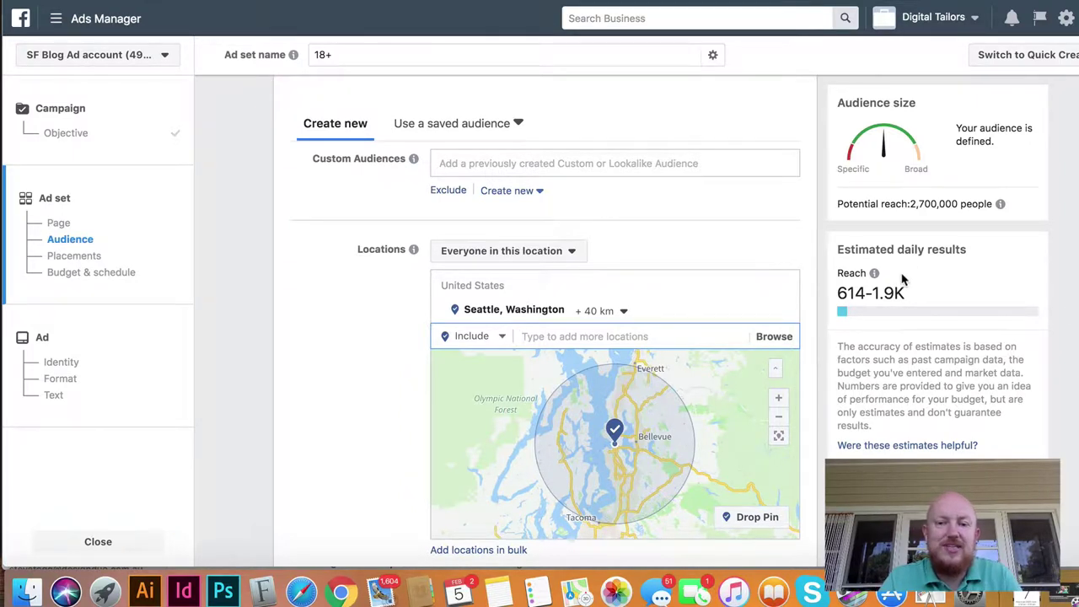
# Step: Reduce the radius around Seattle, Washington to 17 km
pyautogui.moveTo(866, 293)
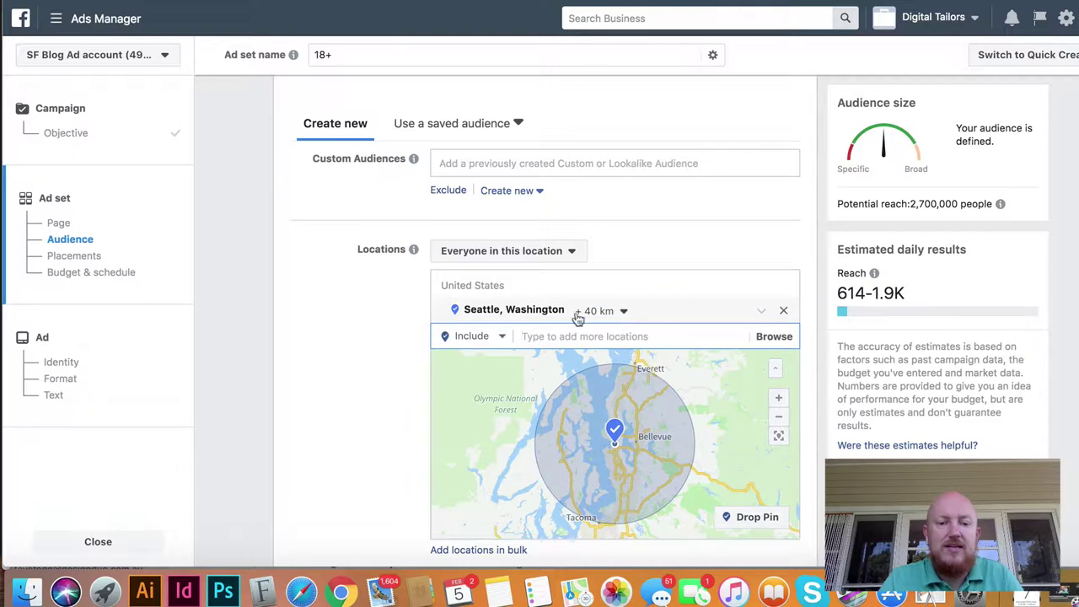
pyautogui.click(621, 312)
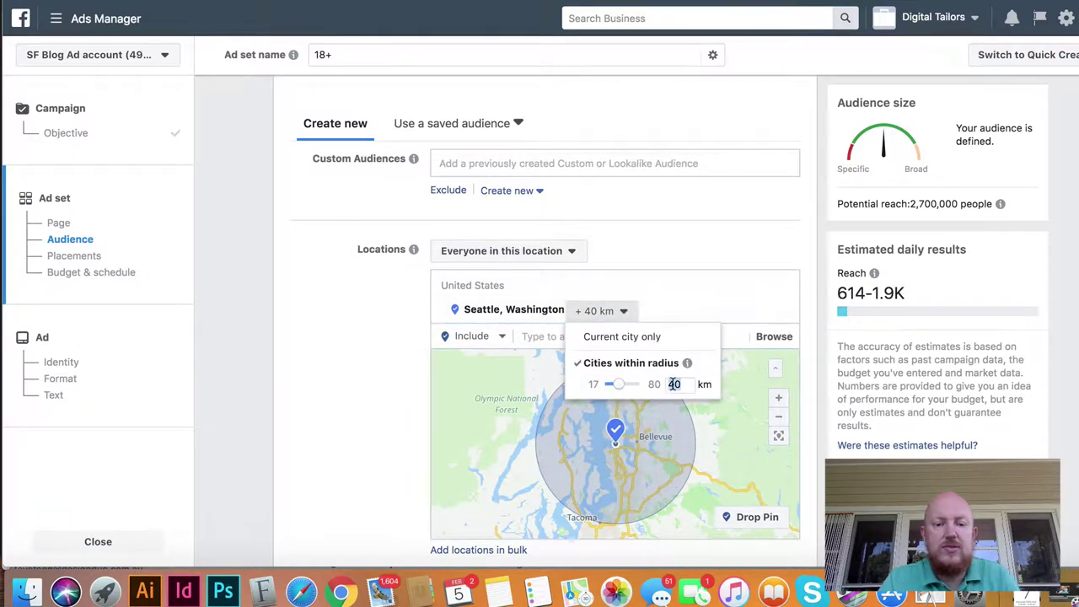
pyautogui.moveTo(611, 390); pyautogui.dragTo(596, 385)
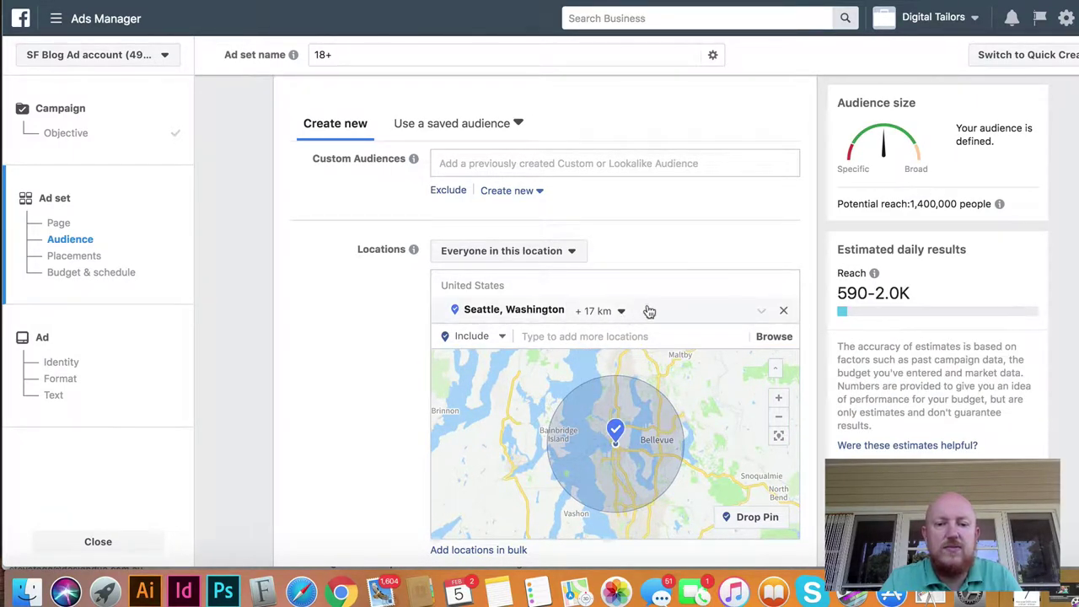
# Step: Remove the Seattle location and drop a pin on the map just beside Bellevue instead
pyautogui.click(784, 314)
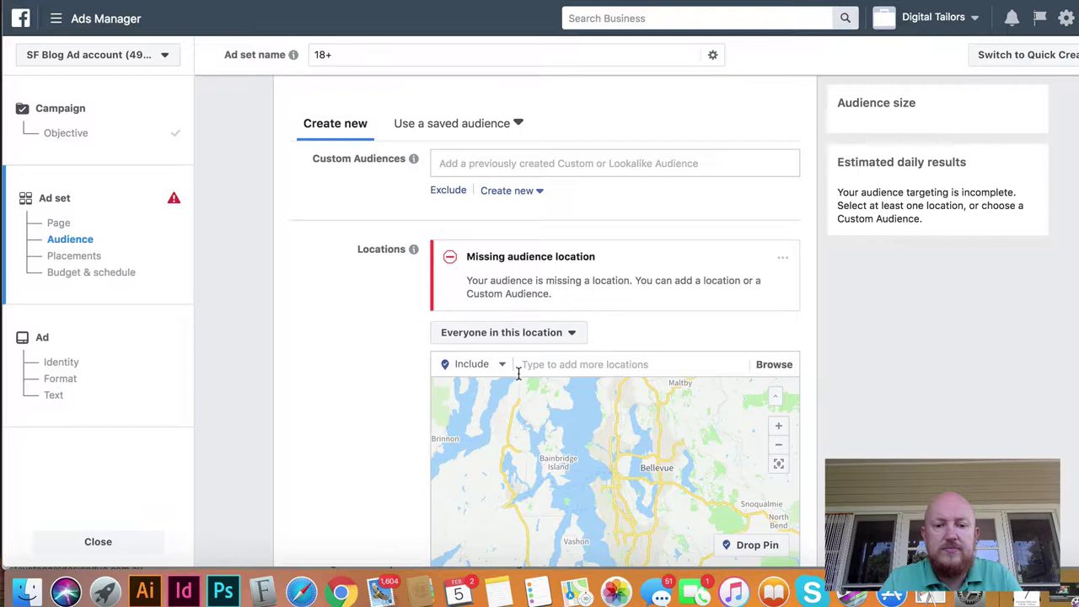
pyautogui.scroll(-2, 674, 502)
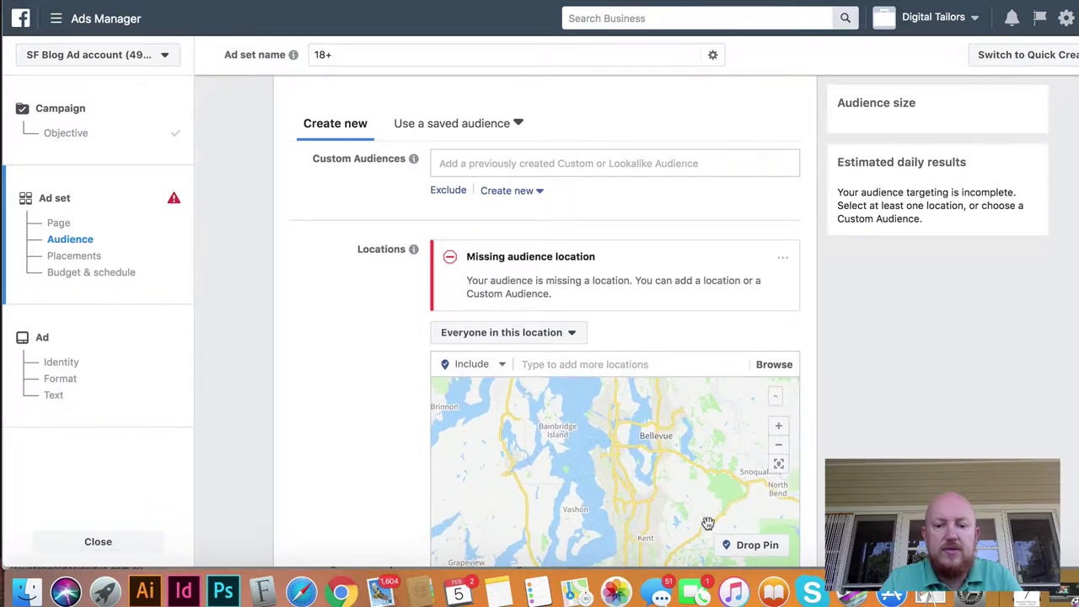
pyautogui.click(743, 545)
pyautogui.click(644, 439)
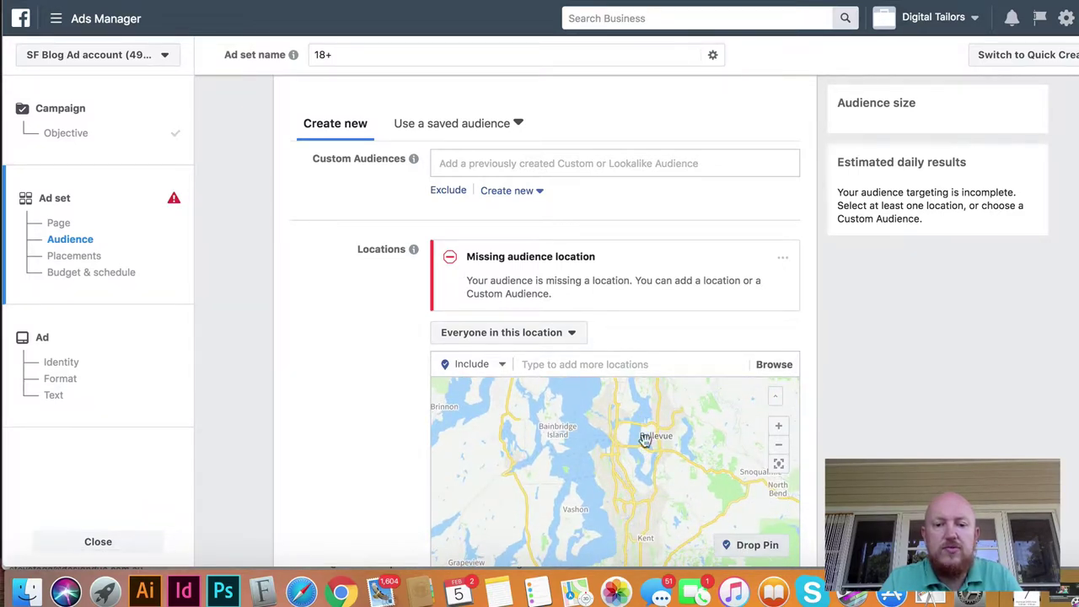
# Step: Try a 1 km radius around the dropped pin, and widen it to 29 km
pyautogui.click(620, 311)
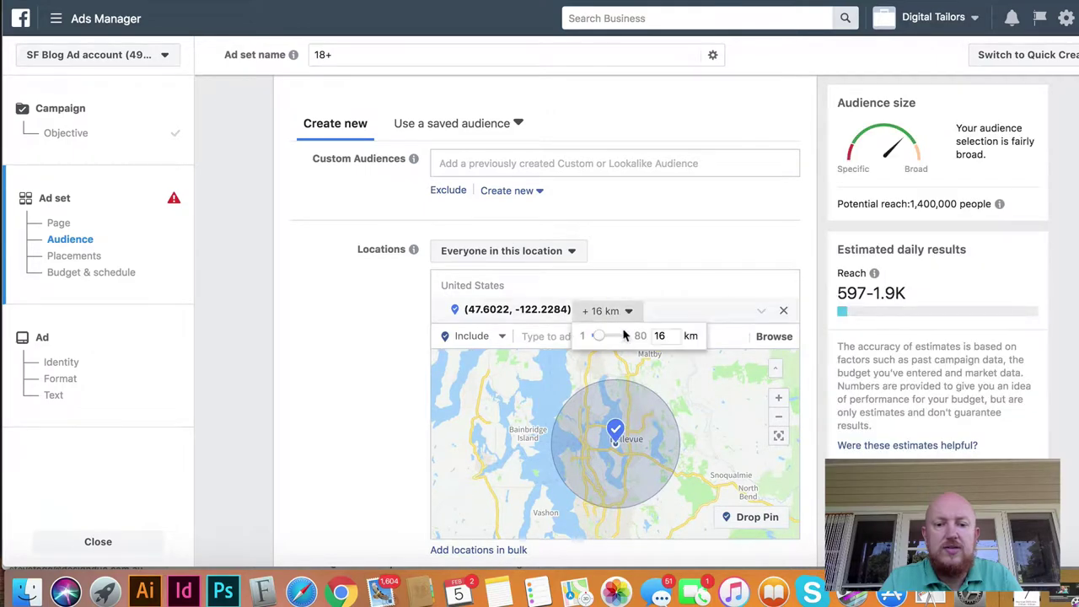
pyautogui.moveTo(599, 339); pyautogui.dragTo(596, 343)
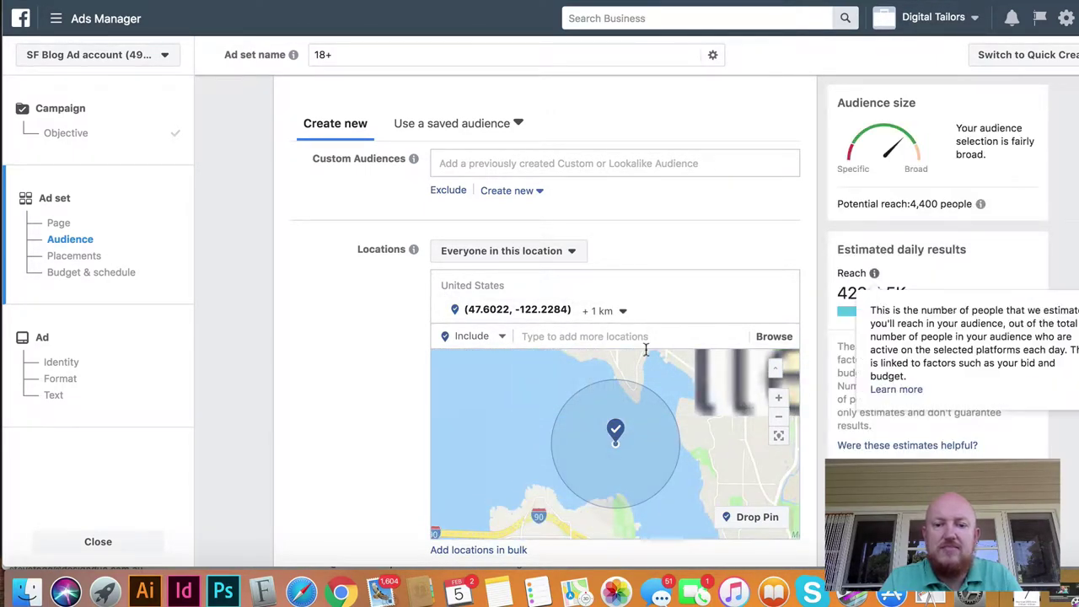
pyautogui.click(621, 311)
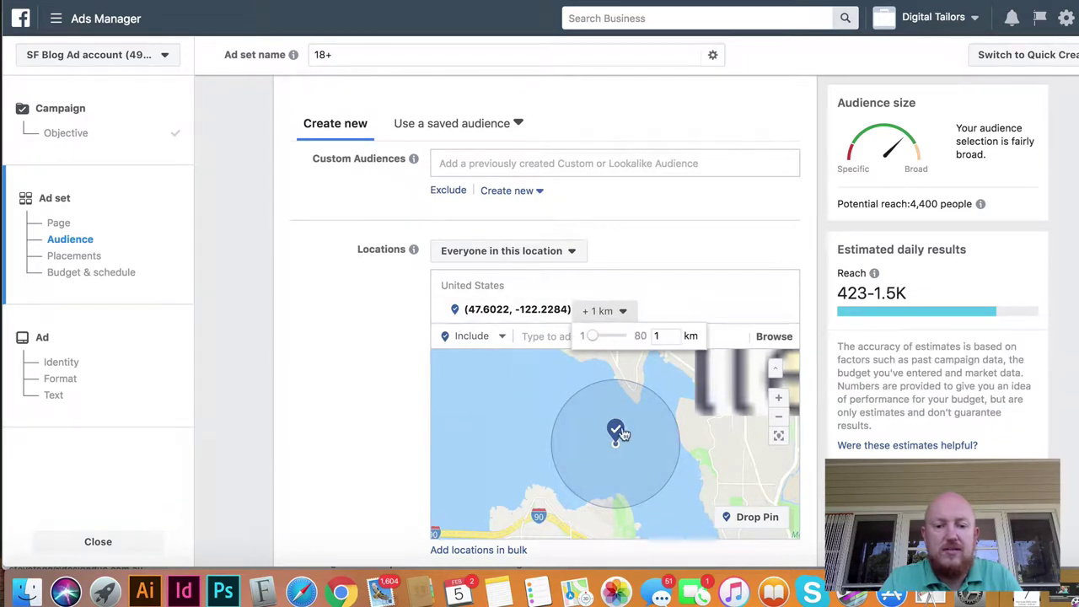
pyautogui.moveTo(621, 433); pyautogui.dragTo(576, 415)
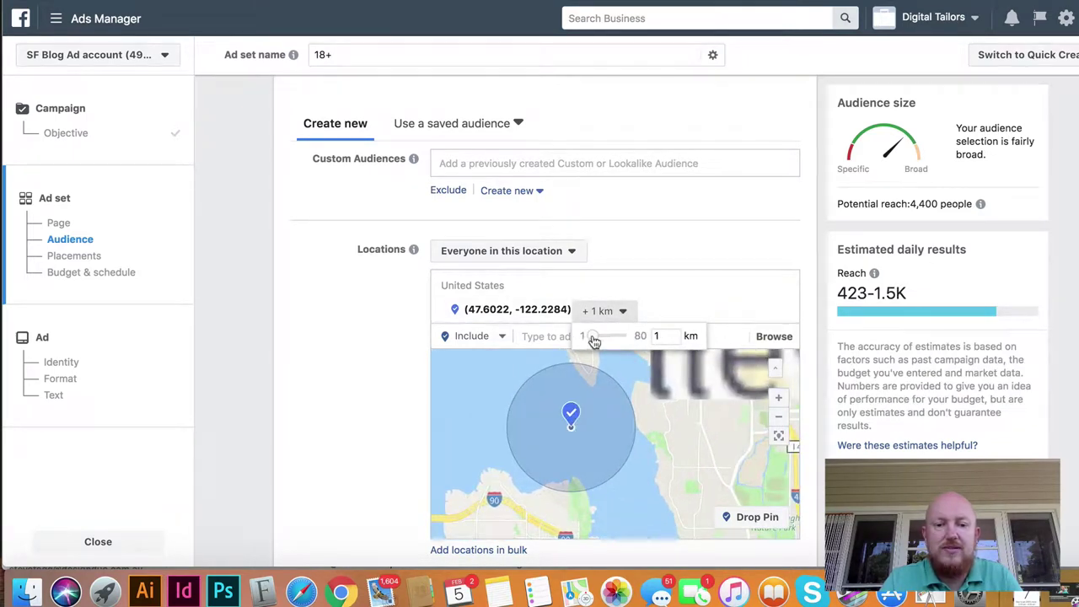
pyautogui.moveTo(592, 339); pyautogui.dragTo(607, 338)
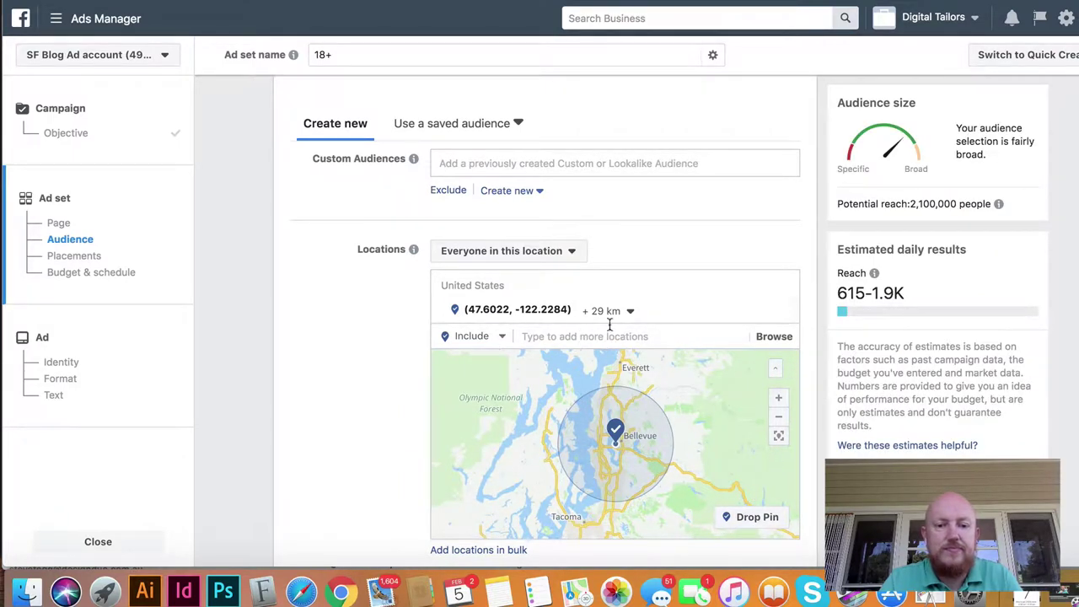
# Step: Replace the dropped pin with the city of Seattle, Washington as the included audience location
pyautogui.click(783, 313)
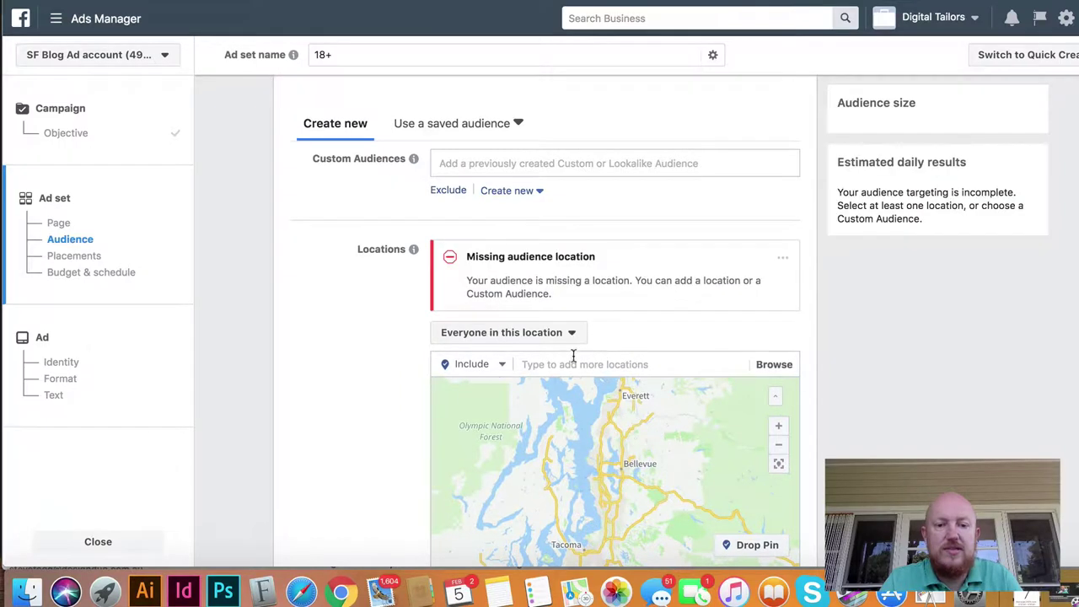
pyautogui.click(551, 365)
pyautogui.write('sea')
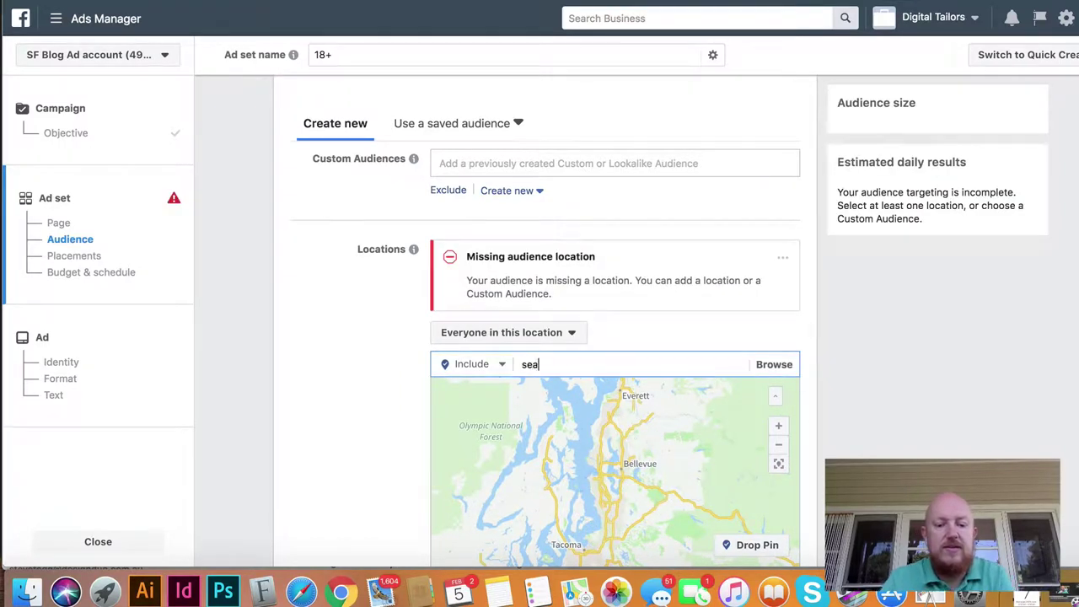
pyautogui.write('ttle')
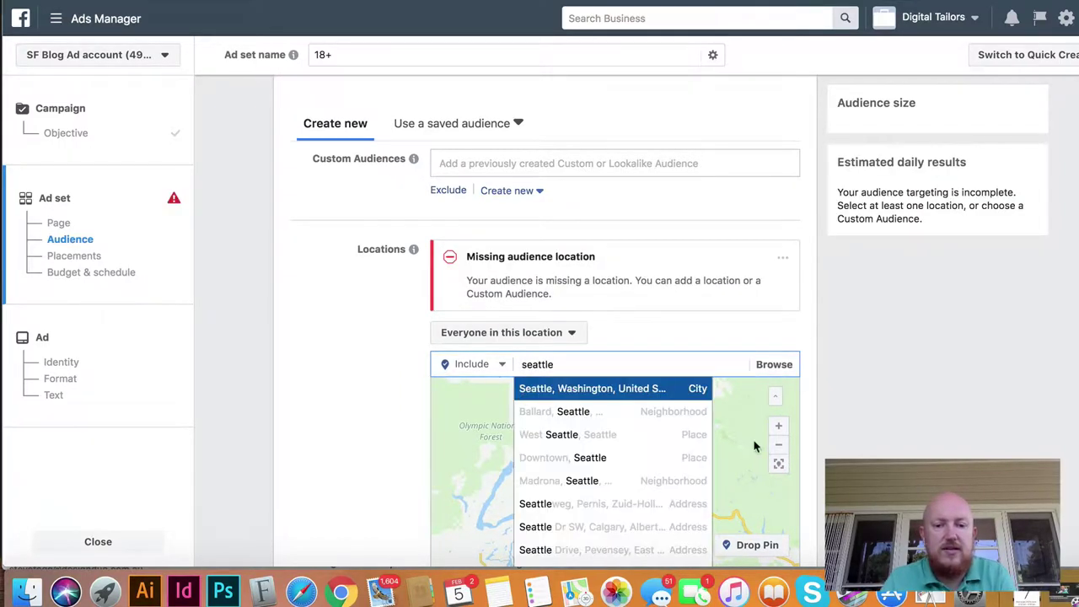
pyautogui.click(654, 394)
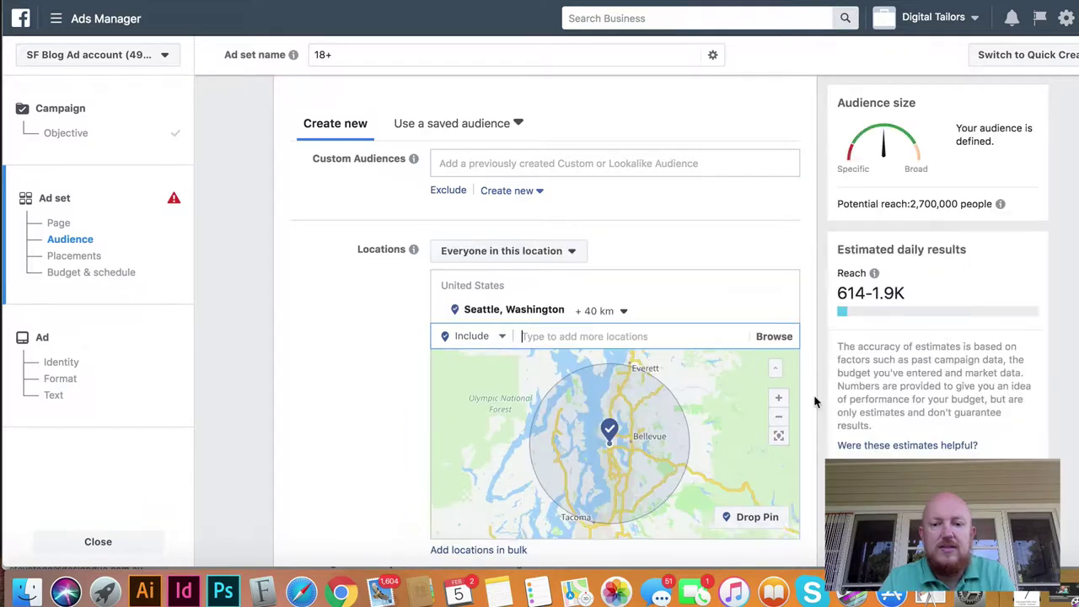
# Step: Set the radius around Seattle, Washington to 17 km and check the estimated daily reach
pyautogui.click(619, 312)
pyautogui.moveTo(619, 386); pyautogui.dragTo(597, 385)
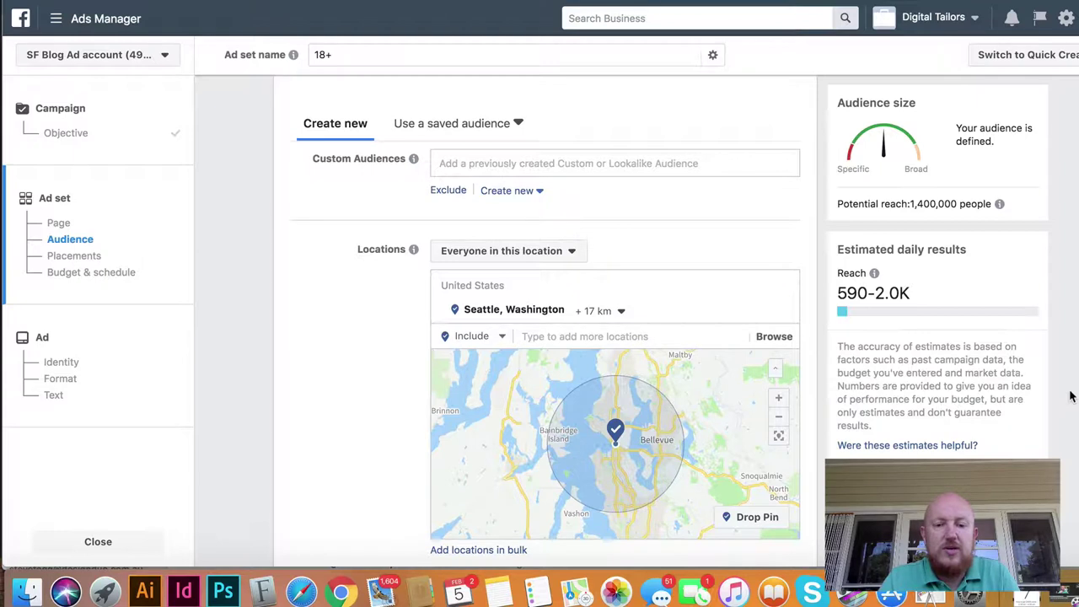
pyautogui.scroll(-2, 1070, 396)
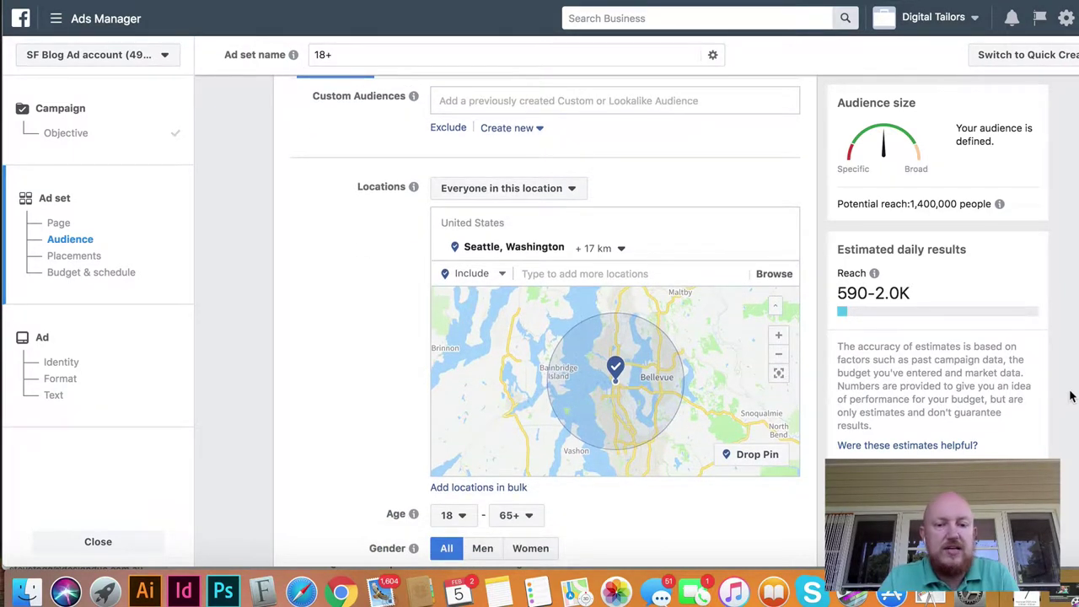
pyautogui.scroll(-1, 1070, 396)
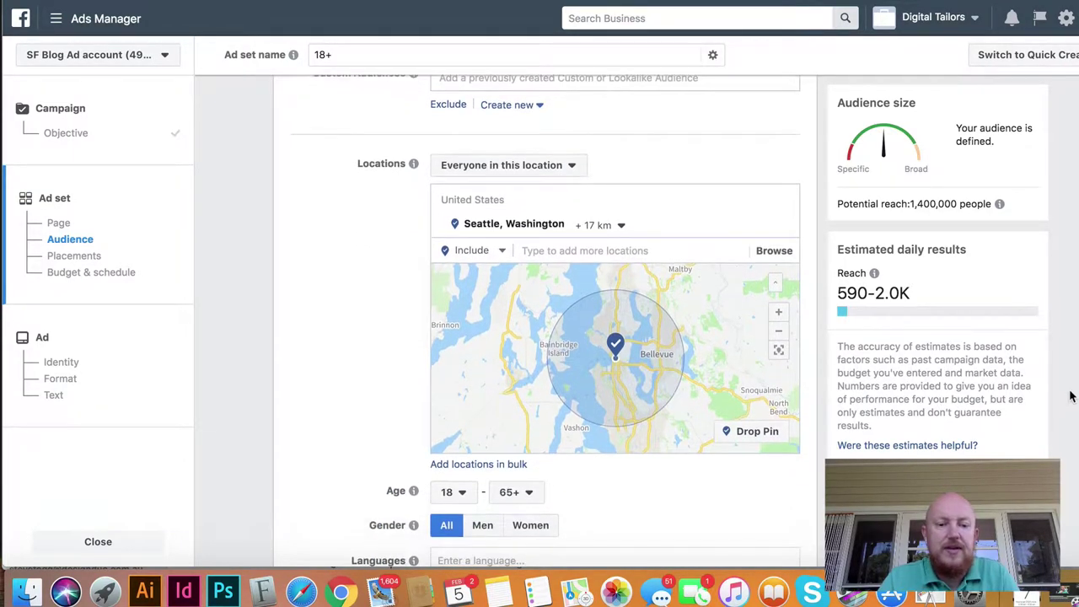
pyautogui.scroll(-1, 1070, 396)
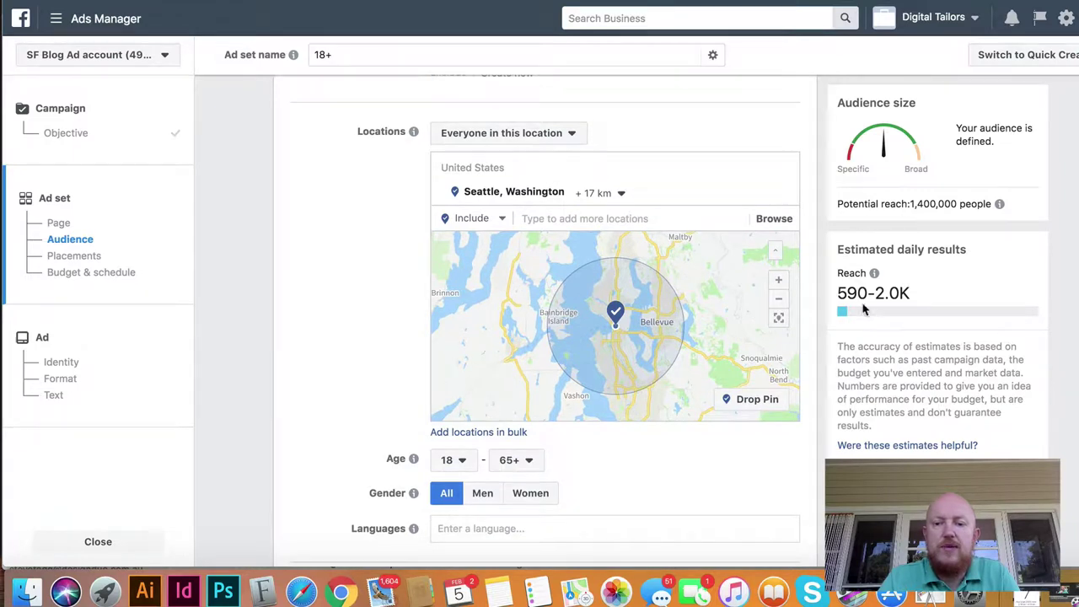
pyautogui.moveTo(839, 293); pyautogui.dragTo(897, 295)
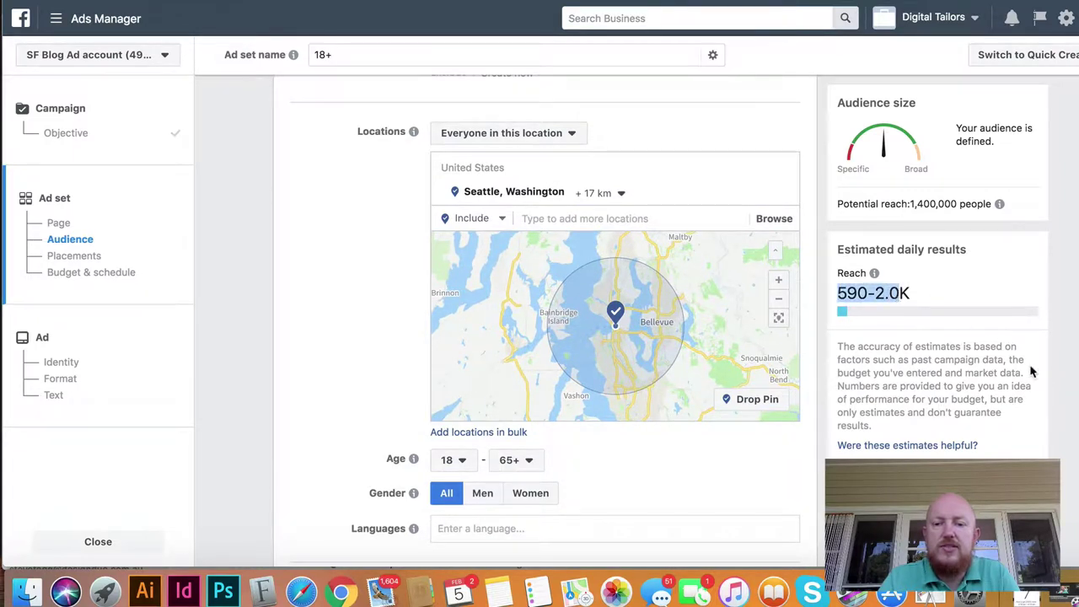
pyautogui.click(1064, 376)
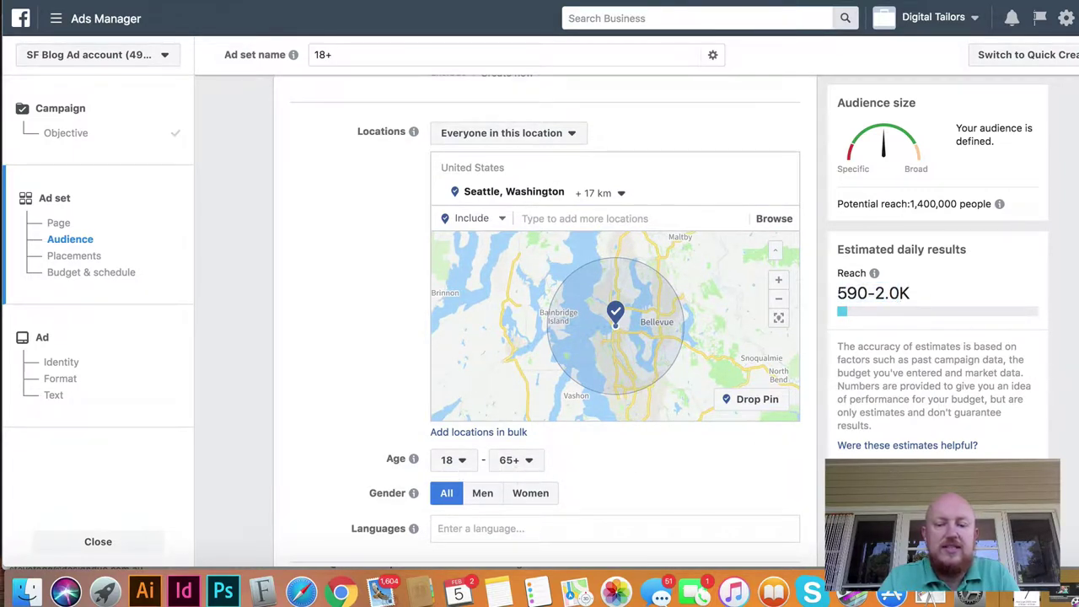
# Step: Limit the audience language to English (All)
pyautogui.scroll(-3, 545, 337)
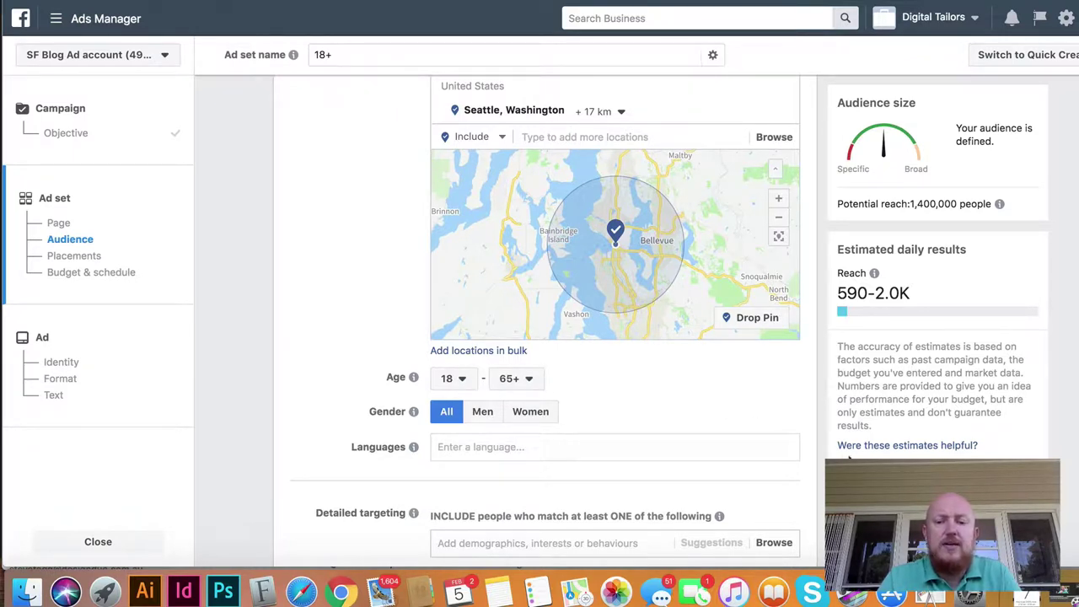
pyautogui.click(523, 449)
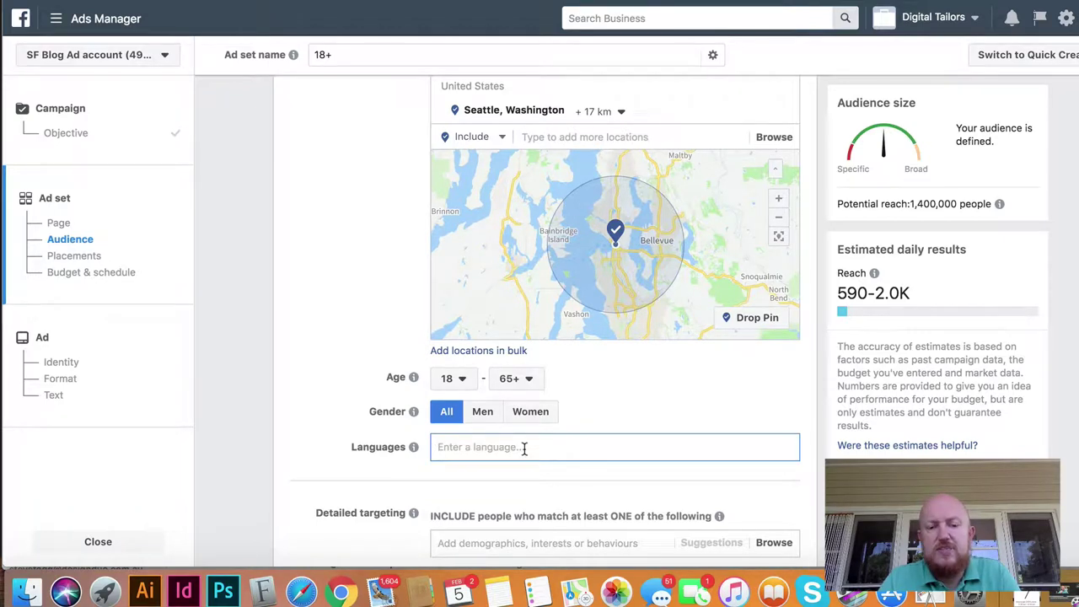
pyautogui.click(821, 494)
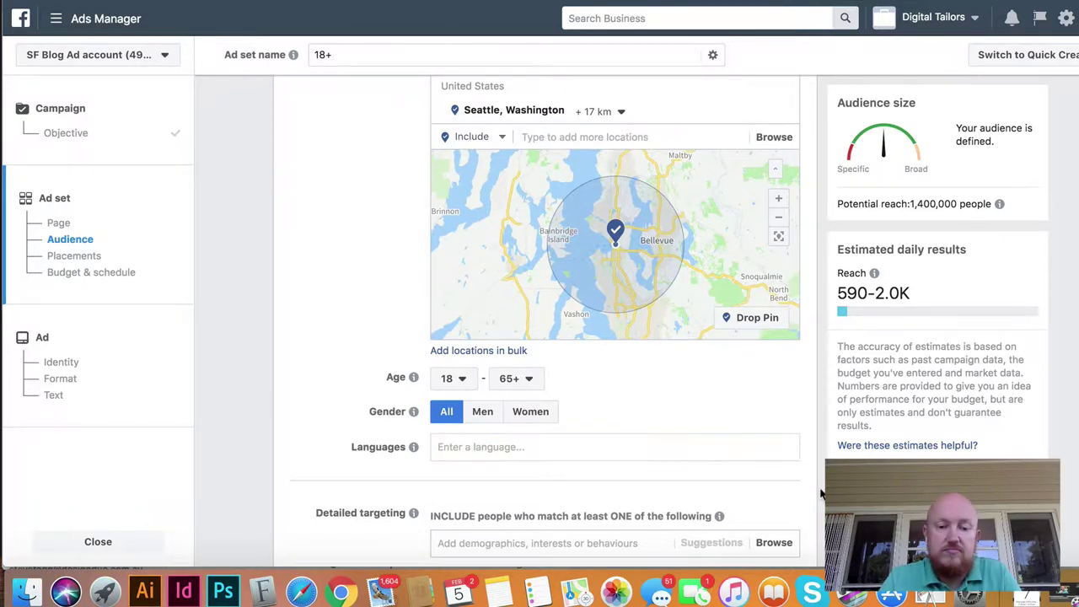
pyautogui.click(658, 447)
pyautogui.write('engl')
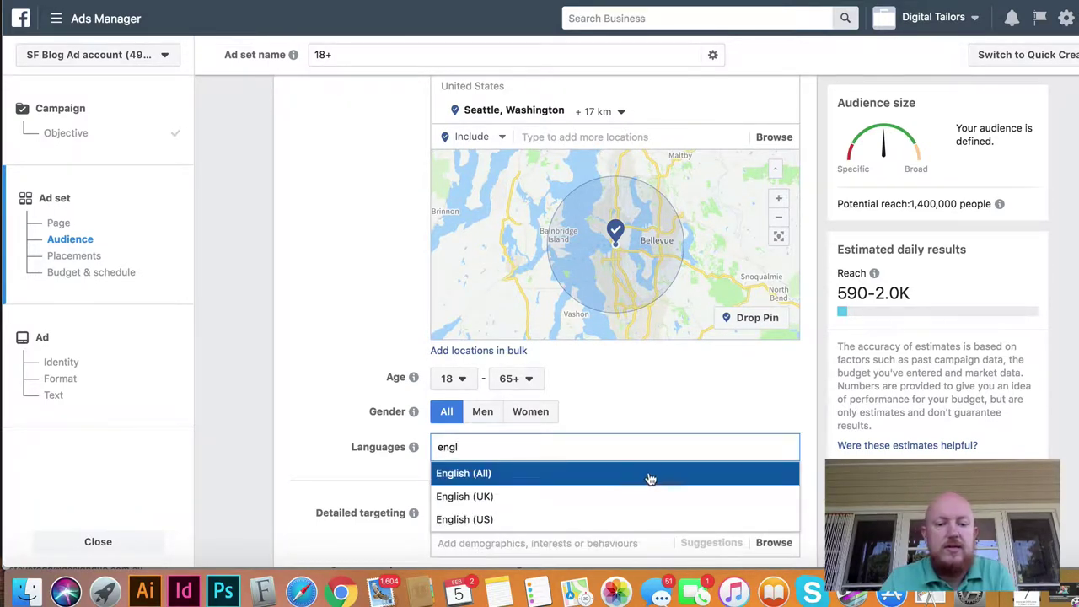
pyautogui.click(649, 476)
# Step: Read the explanation of the audience's Detailed targeting option
pyautogui.scroll(-3, 615, 337)
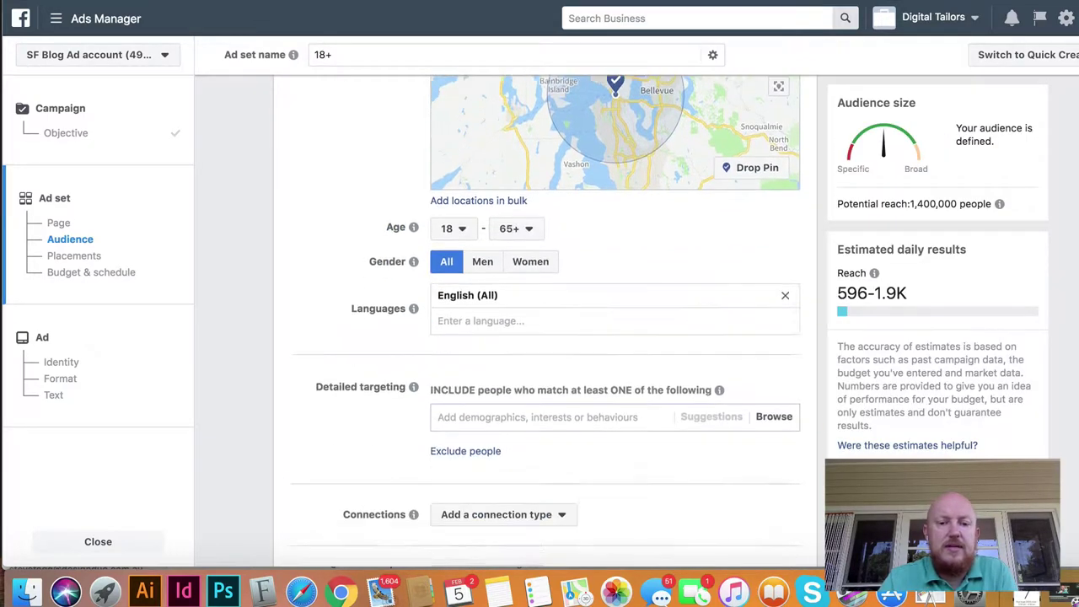
pyautogui.scroll(-3, 440, 286)
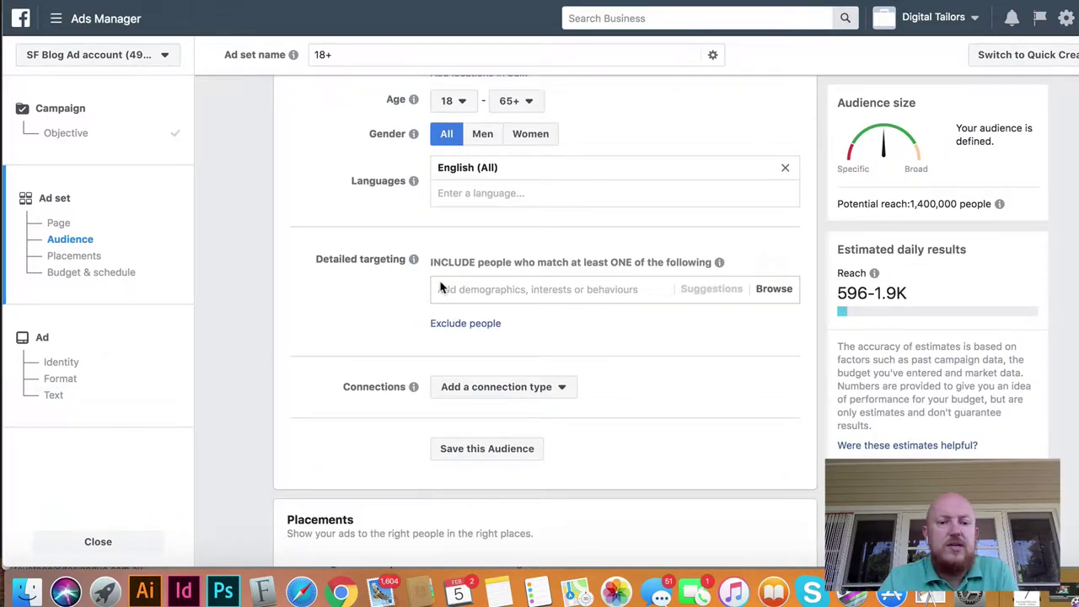
pyautogui.moveTo(413, 260)
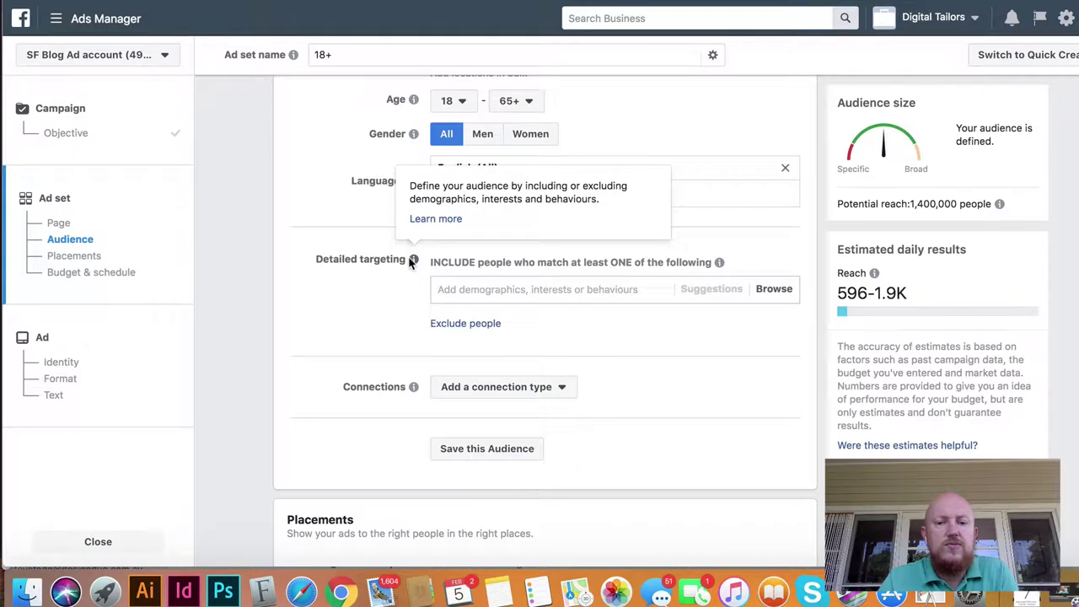
pyautogui.scroll(1, 817, 408)
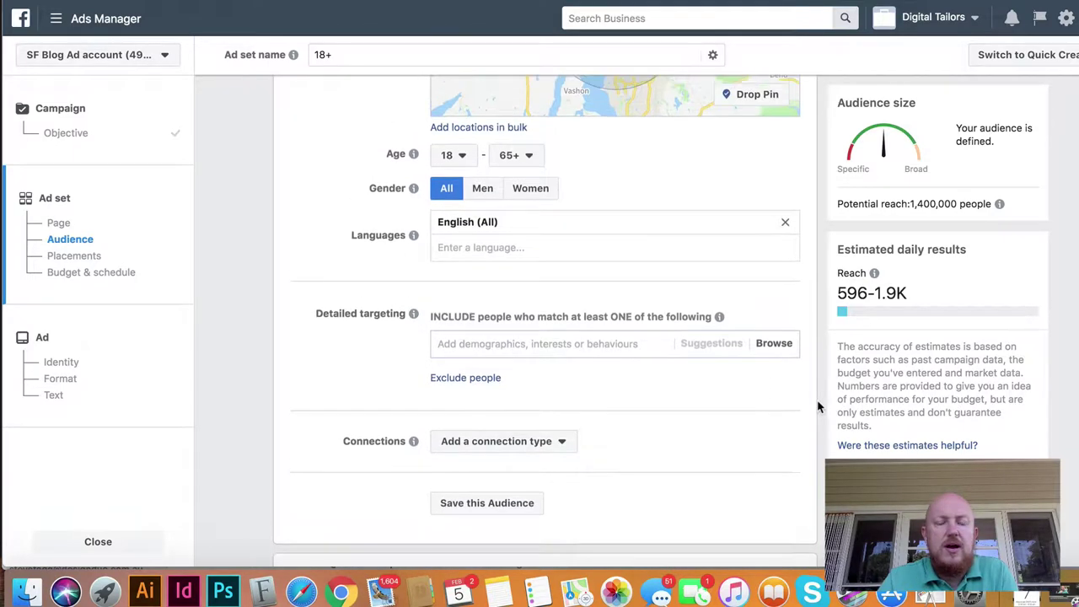
pyautogui.moveTo(413, 315)
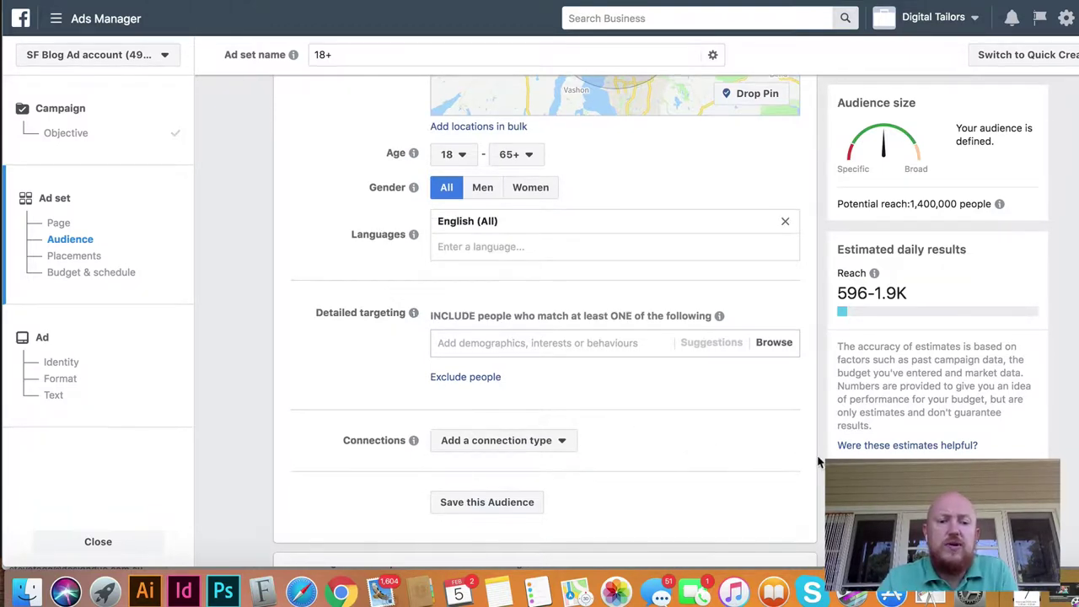
# Step: Try a connection to people who like the blog's Facebook Page, and remove that Page from the connection again
pyautogui.scroll(-2, 818, 462)
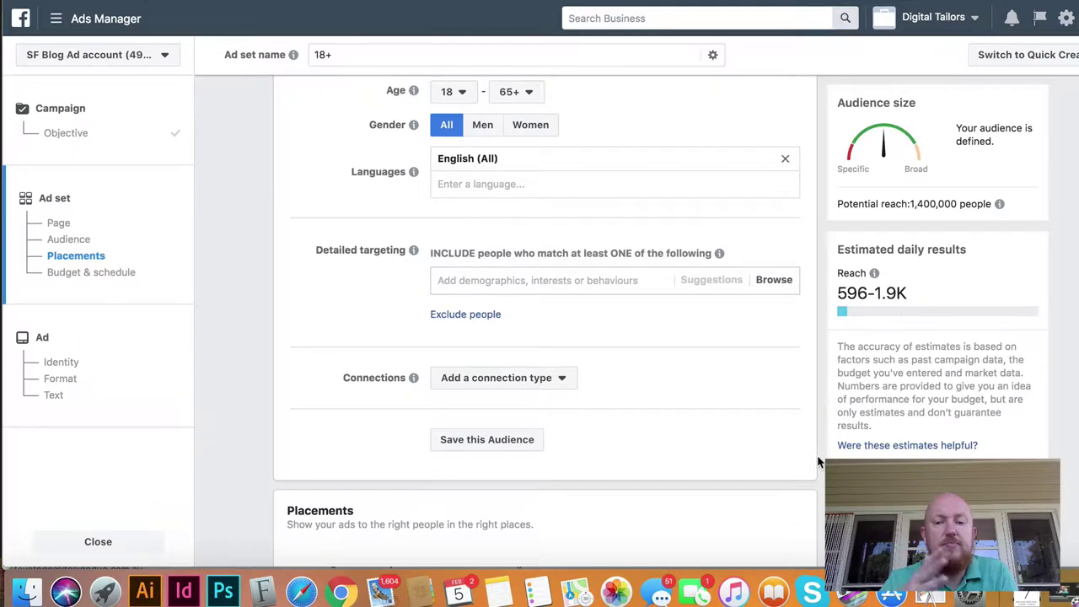
pyautogui.click(562, 385)
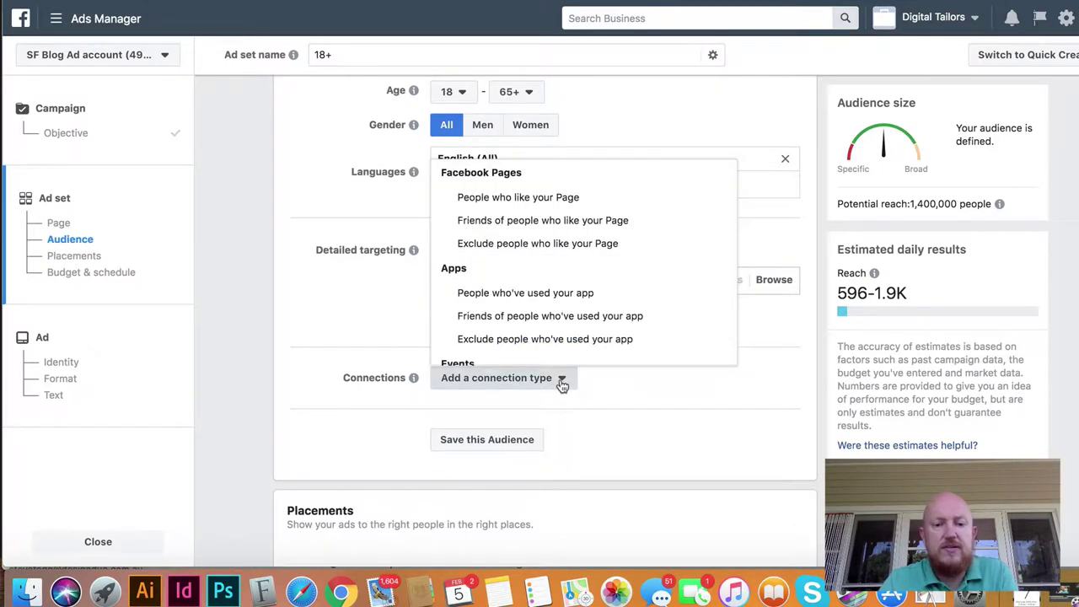
pyautogui.click(566, 199)
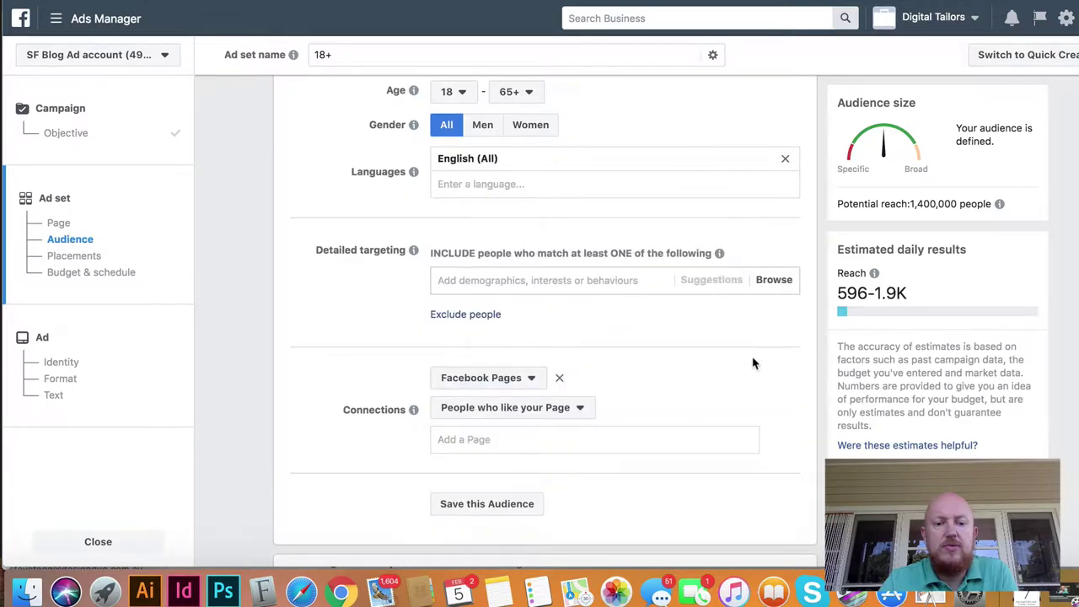
pyautogui.write('steve')
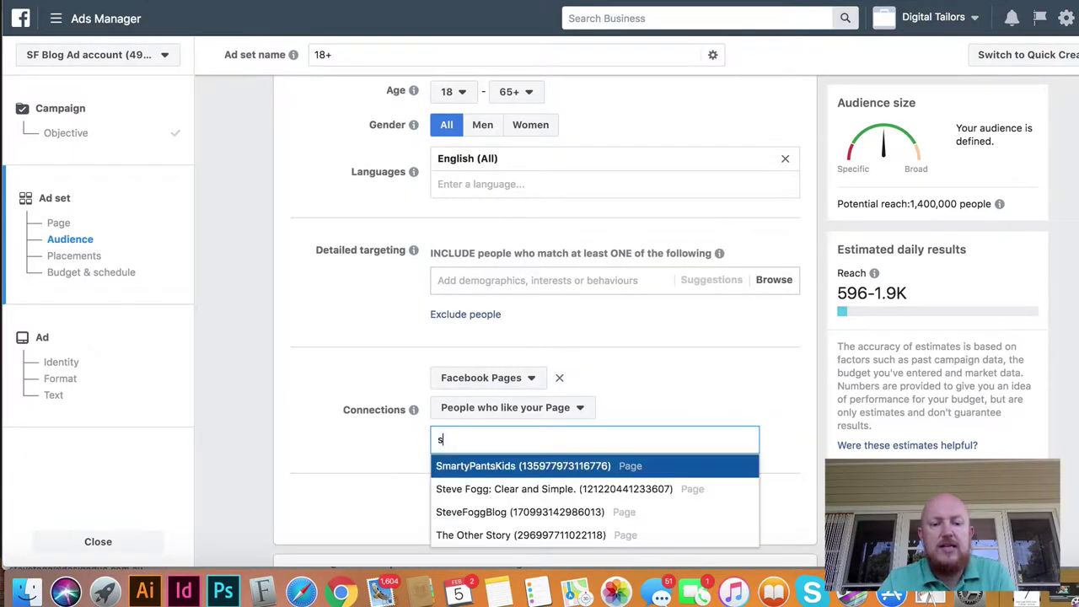
pyautogui.click(598, 489)
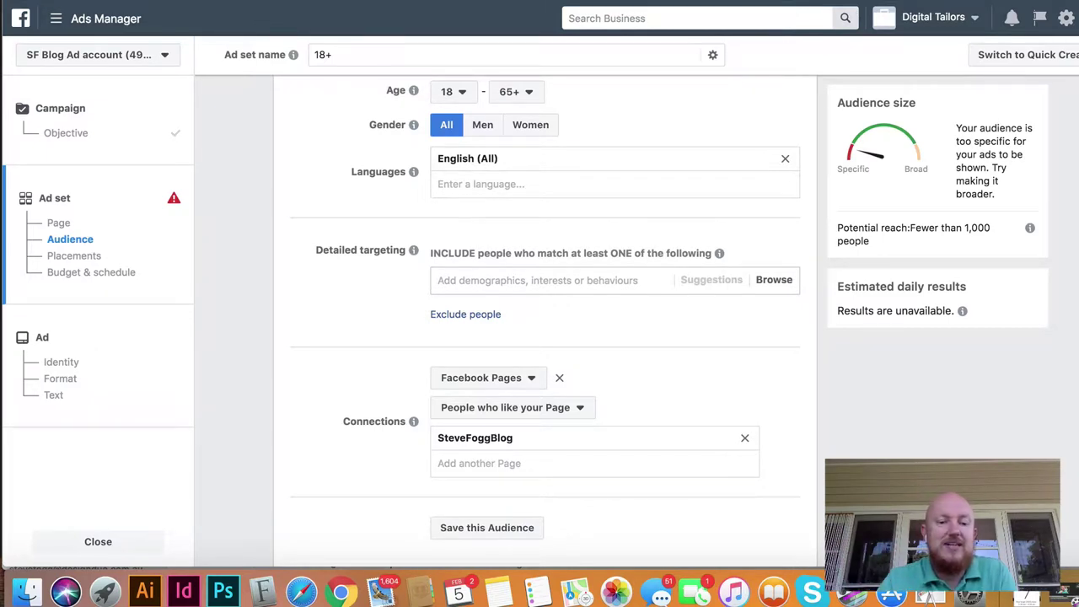
pyautogui.click(743, 441)
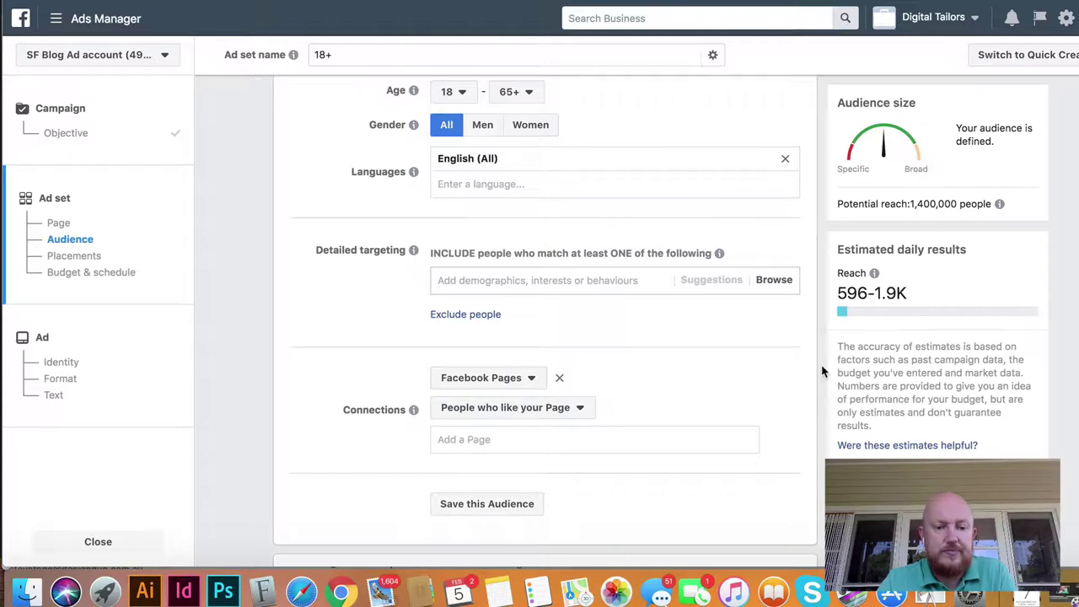
# Step: Switch the ad set from automatic placements to Edit placements
pyautogui.scroll(-6, 822, 371)
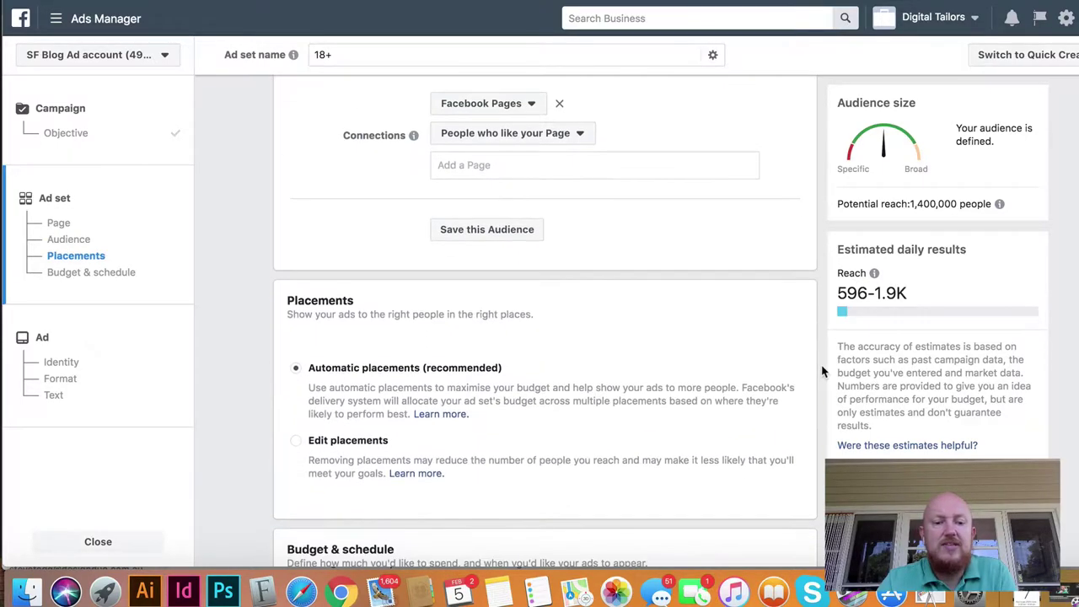
pyautogui.scroll(-2, 822, 371)
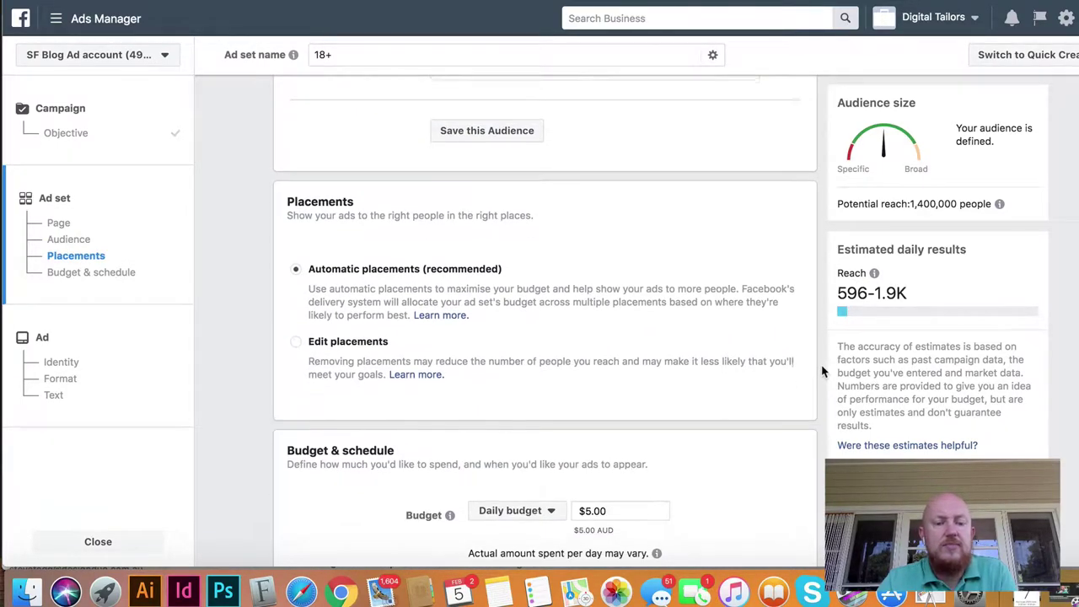
pyautogui.scroll(-2, 822, 371)
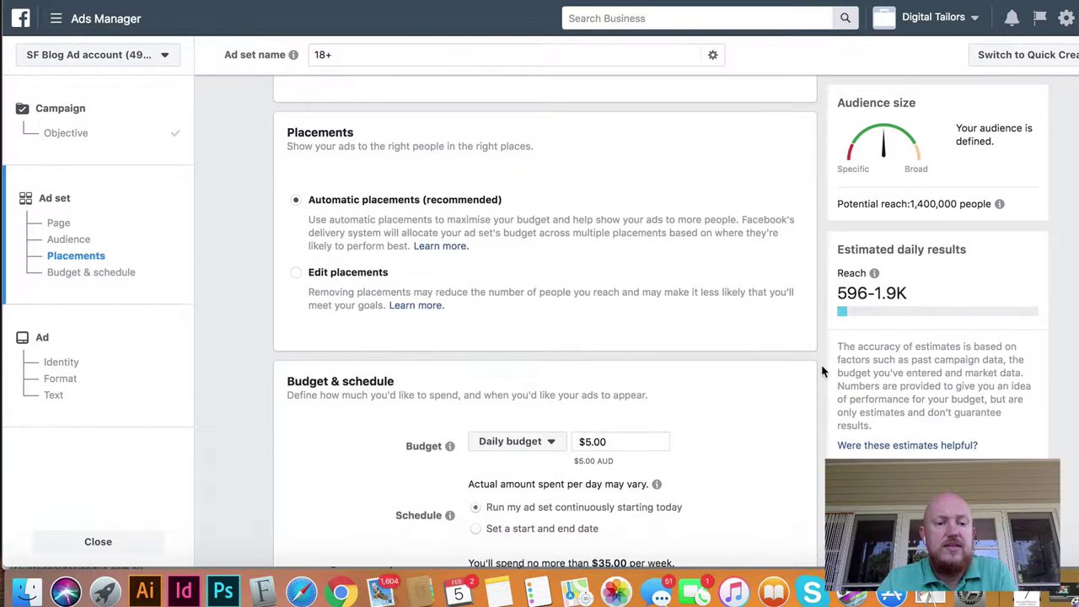
pyautogui.click(296, 273)
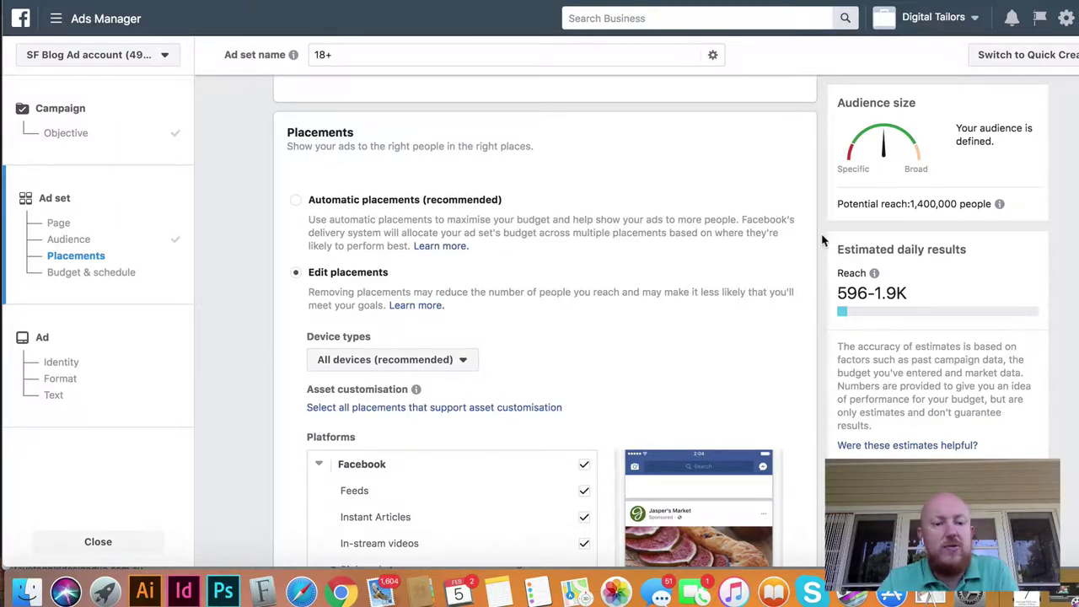
# Step: Deselect the Facebook, Instagram and Audience Network platforms, and re-enable only Feeds under Facebook
pyautogui.scroll(-2, 822, 240)
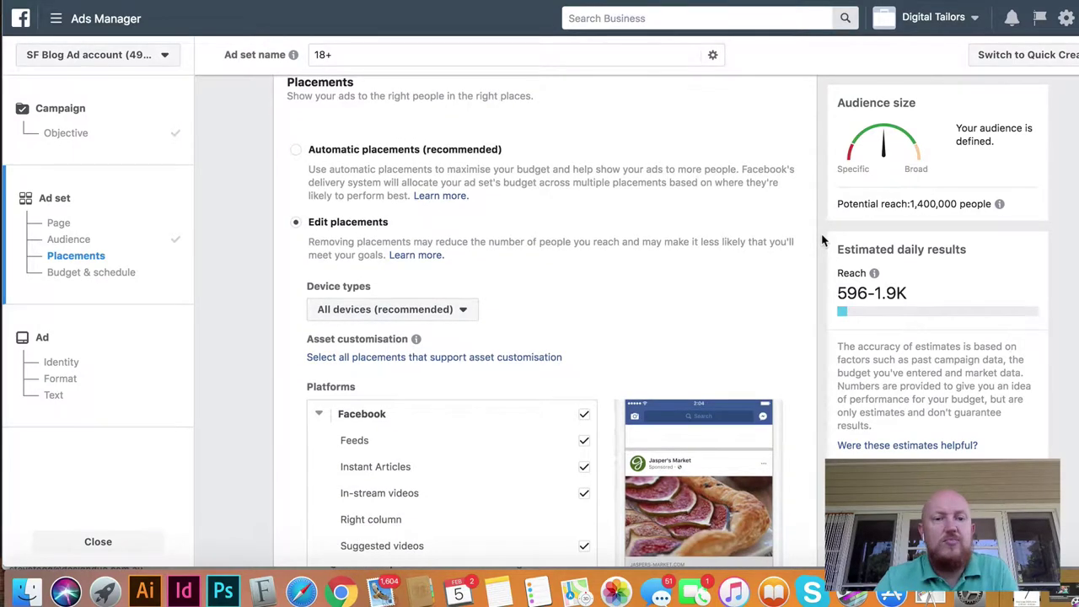
pyautogui.scroll(-3, 822, 240)
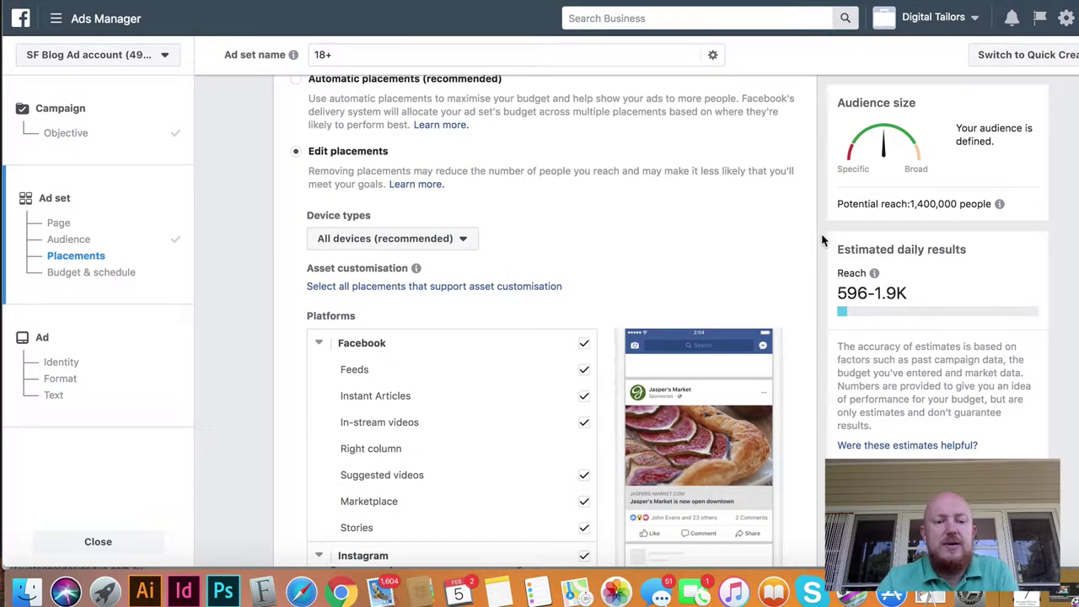
pyautogui.scroll(-3, 822, 240)
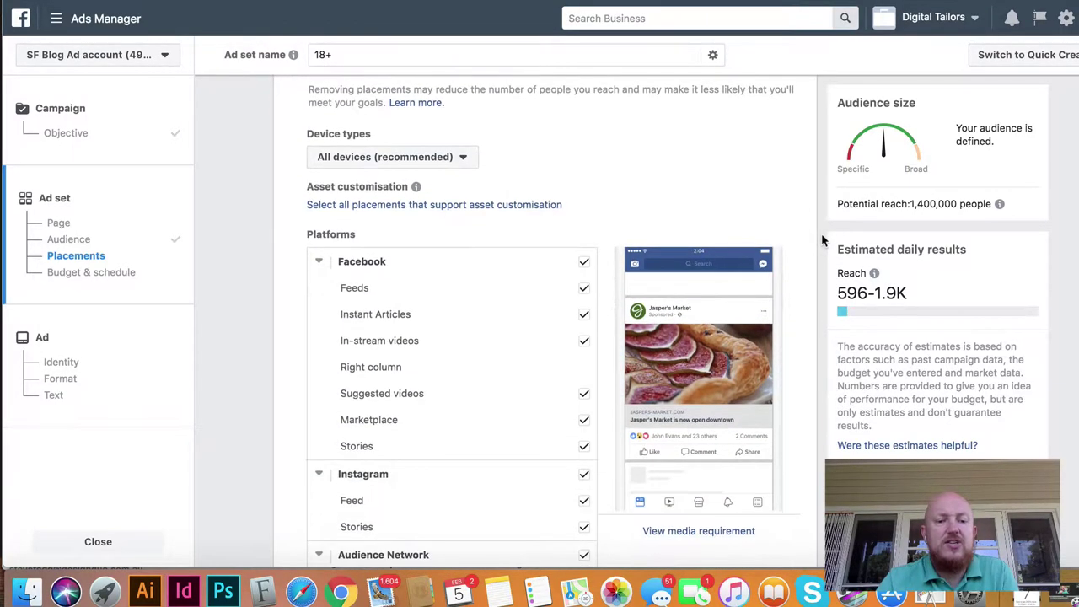
pyautogui.click(583, 262)
pyautogui.scroll(-5, 568, 496)
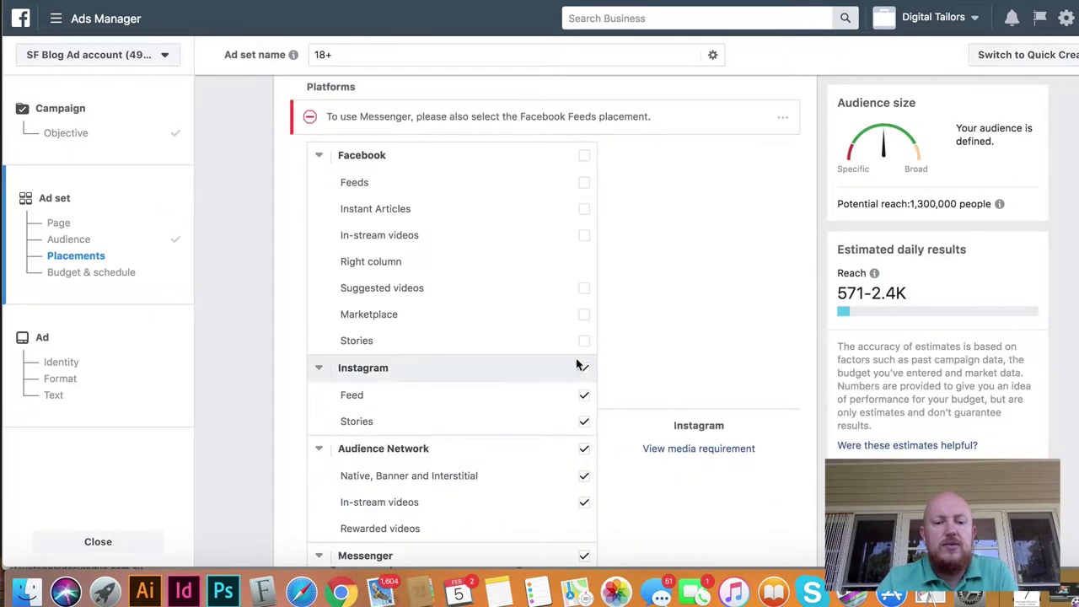
pyautogui.click(581, 366)
pyautogui.click(579, 451)
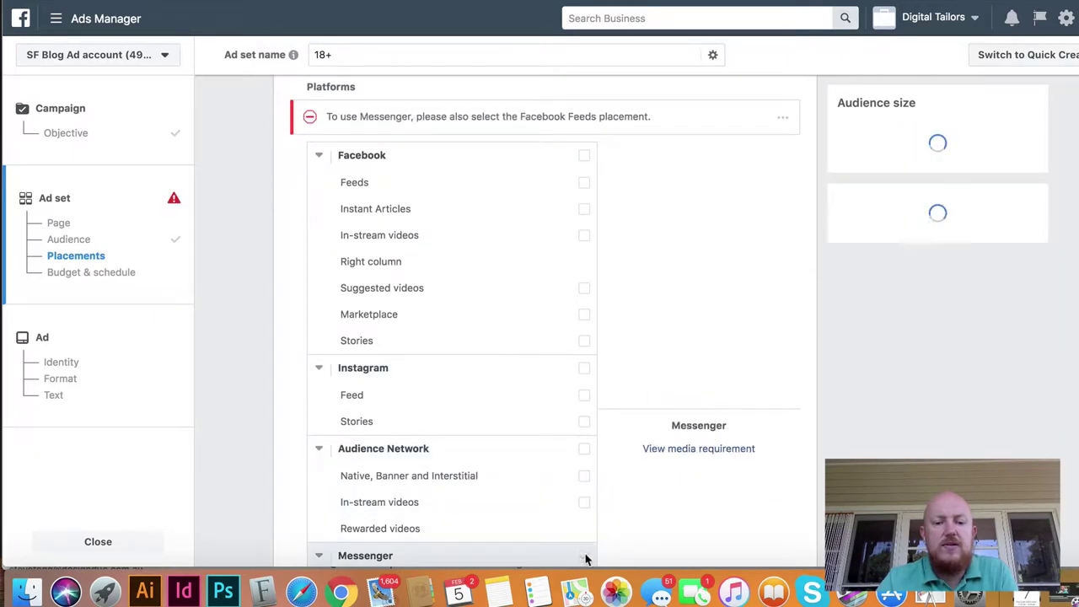
pyautogui.click(583, 183)
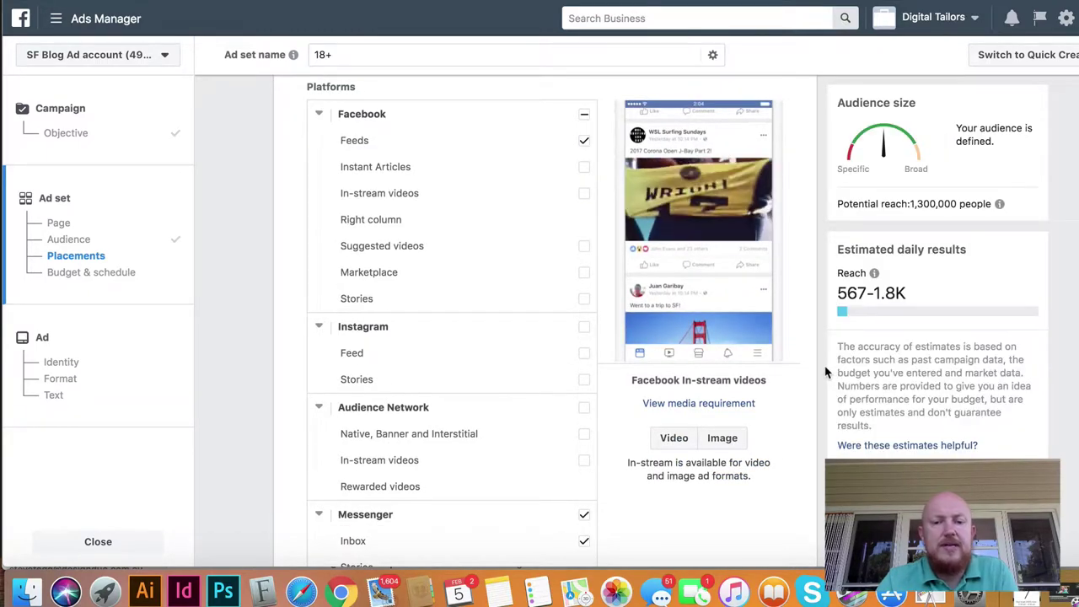
# Step: Switch the ad set's schedule to a start and end date, and set the end date to 17/4/2019
pyautogui.scroll(-10, 825, 371)
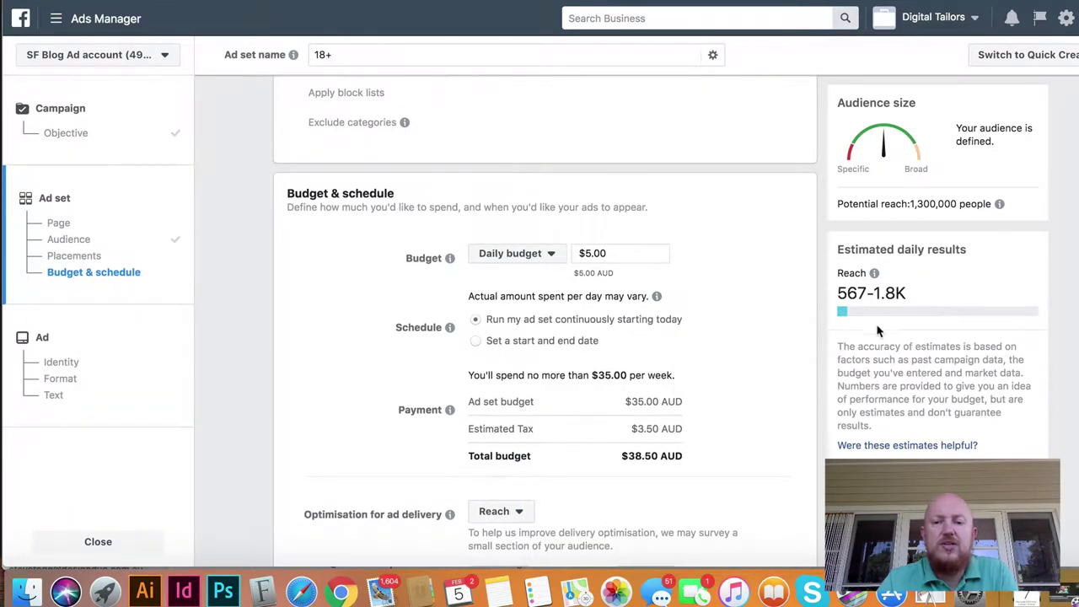
pyautogui.moveTo(874, 273)
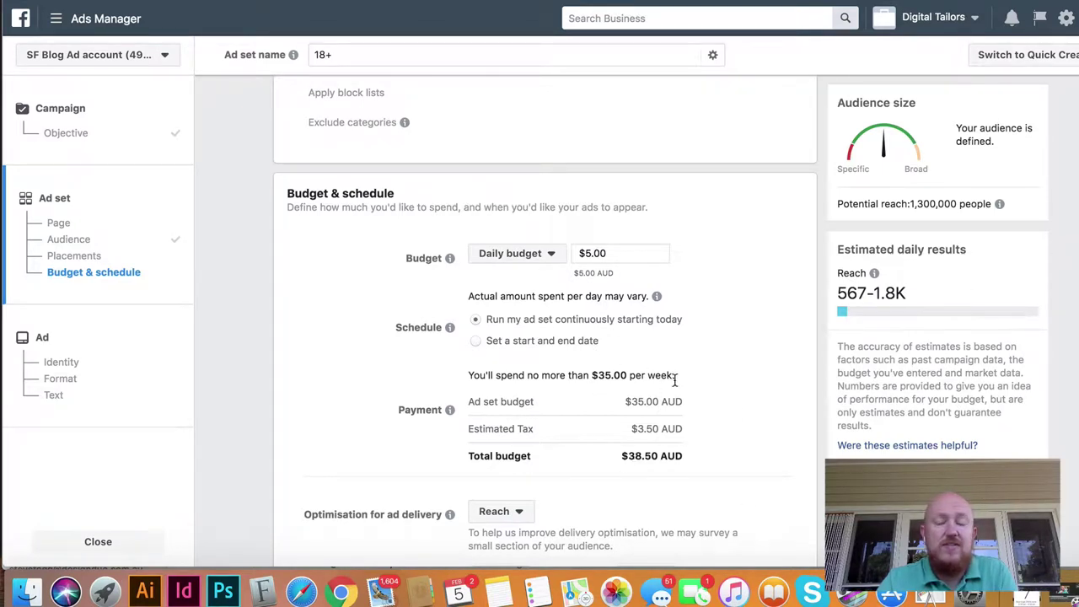
pyautogui.click(476, 342)
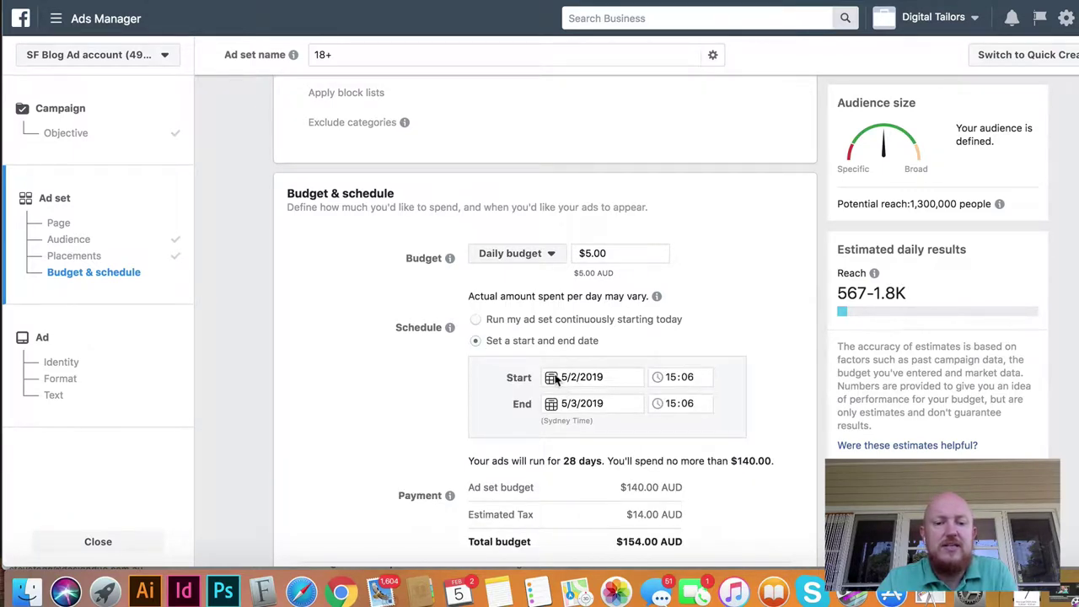
pyautogui.click(552, 403)
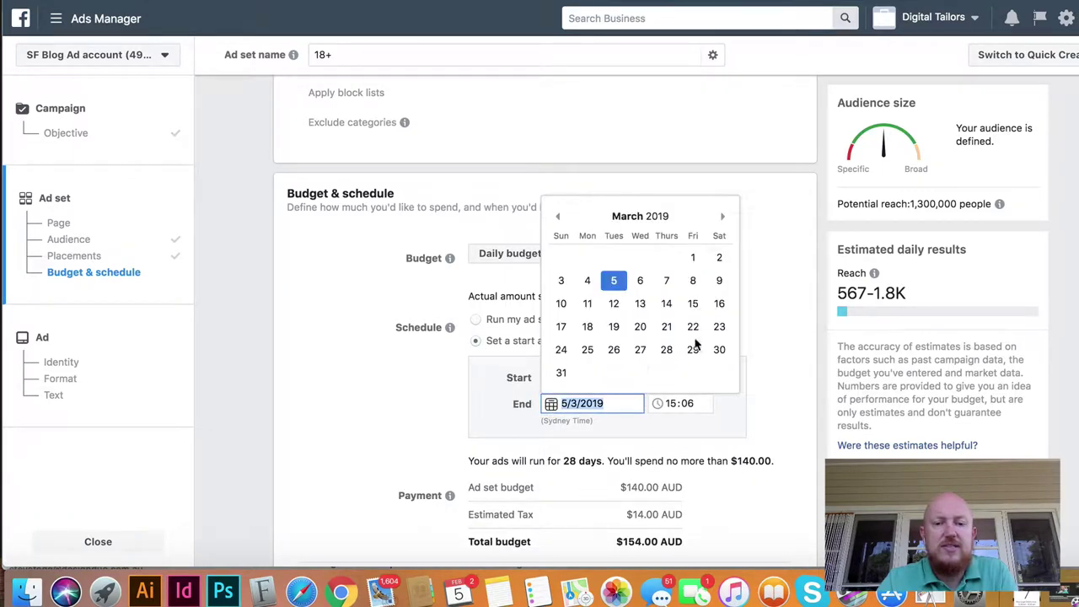
pyautogui.click(723, 217)
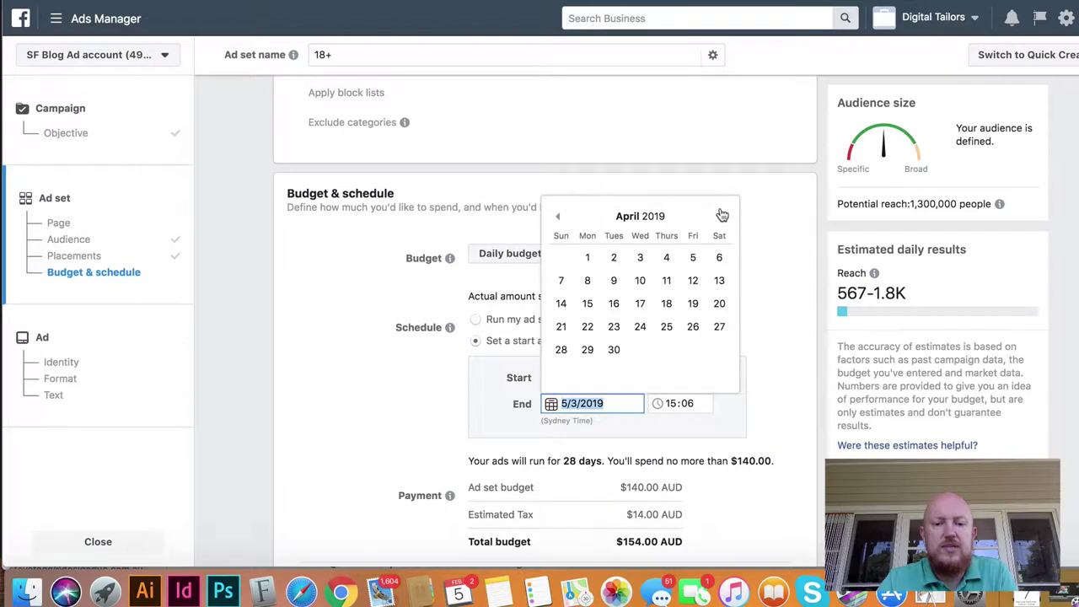
pyautogui.click(633, 303)
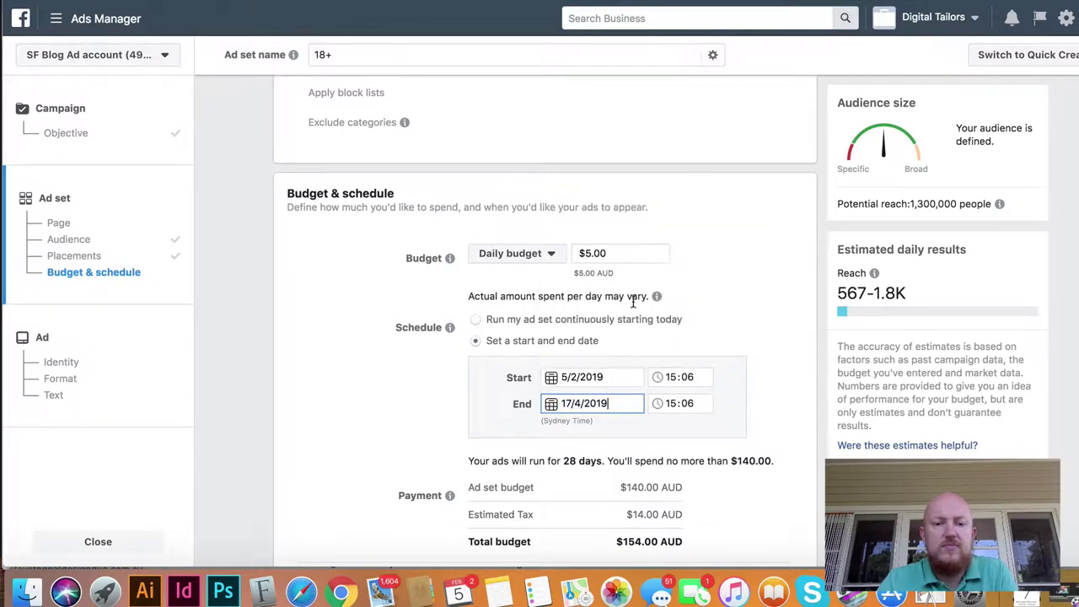
# Step: Set the schedule's start date to 5/3/2019
pyautogui.click(576, 364)
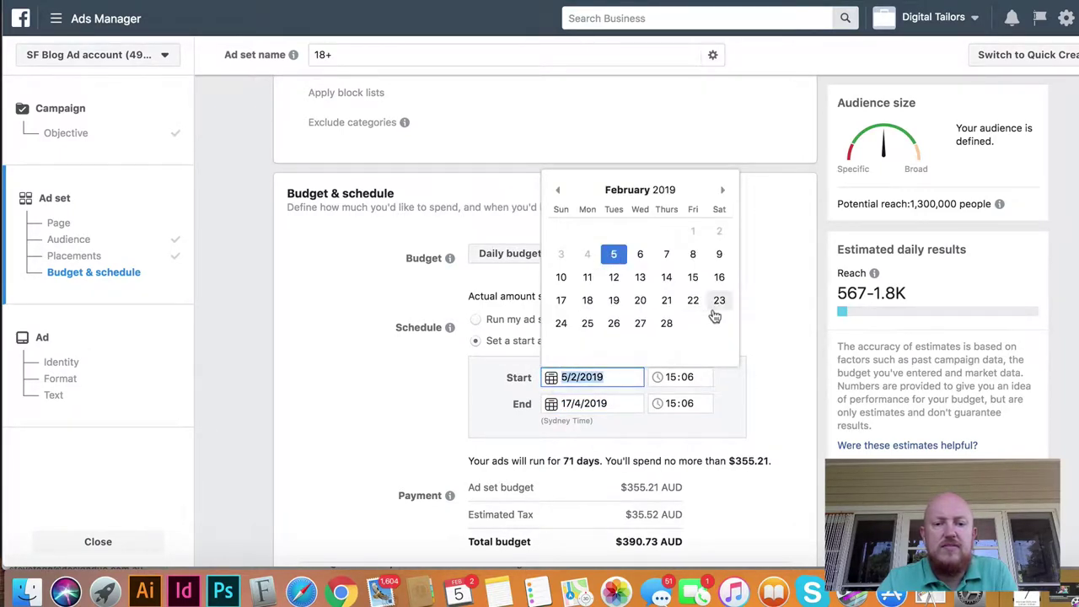
pyautogui.click(718, 196)
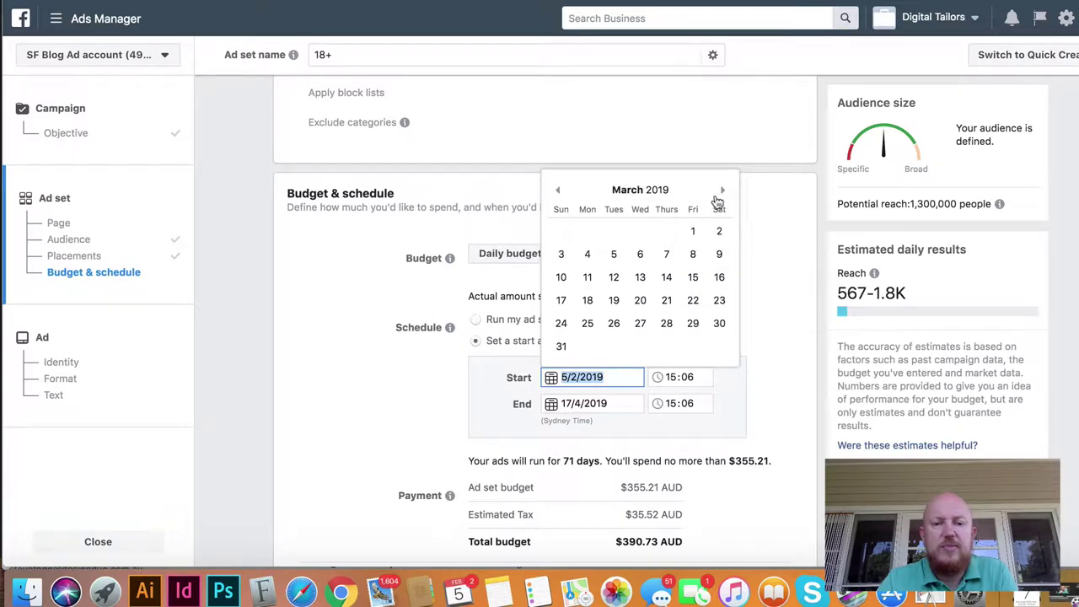
pyautogui.click(619, 257)
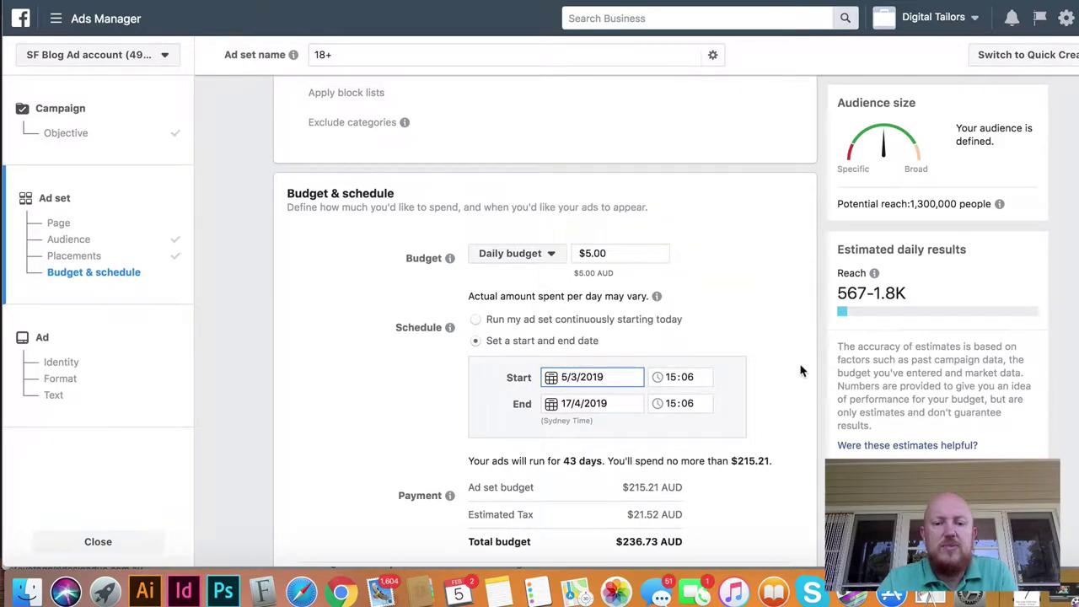
pyautogui.click(827, 386)
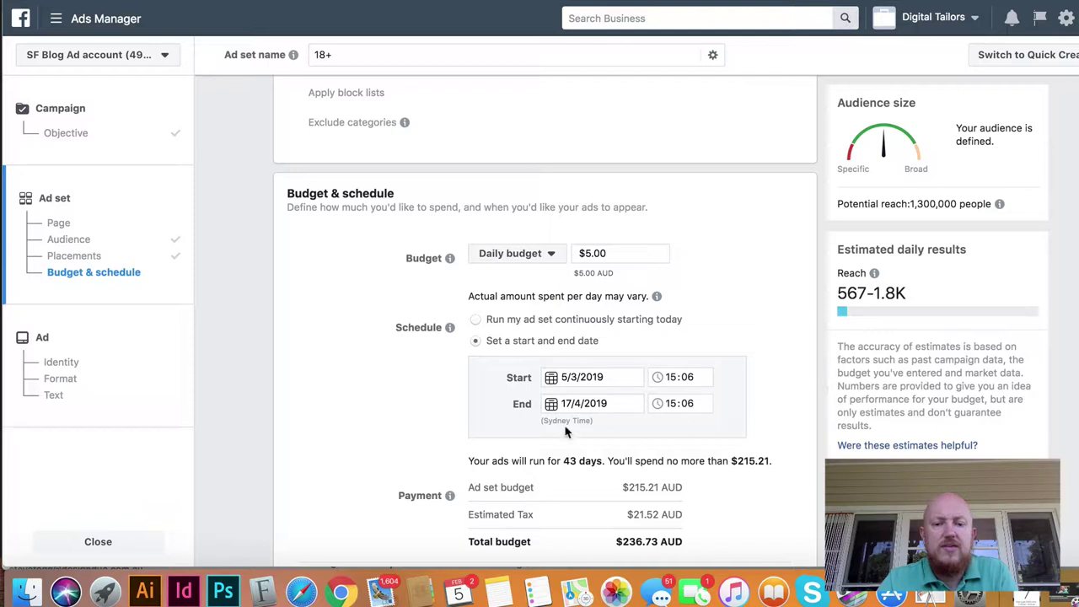
pyautogui.click(672, 379)
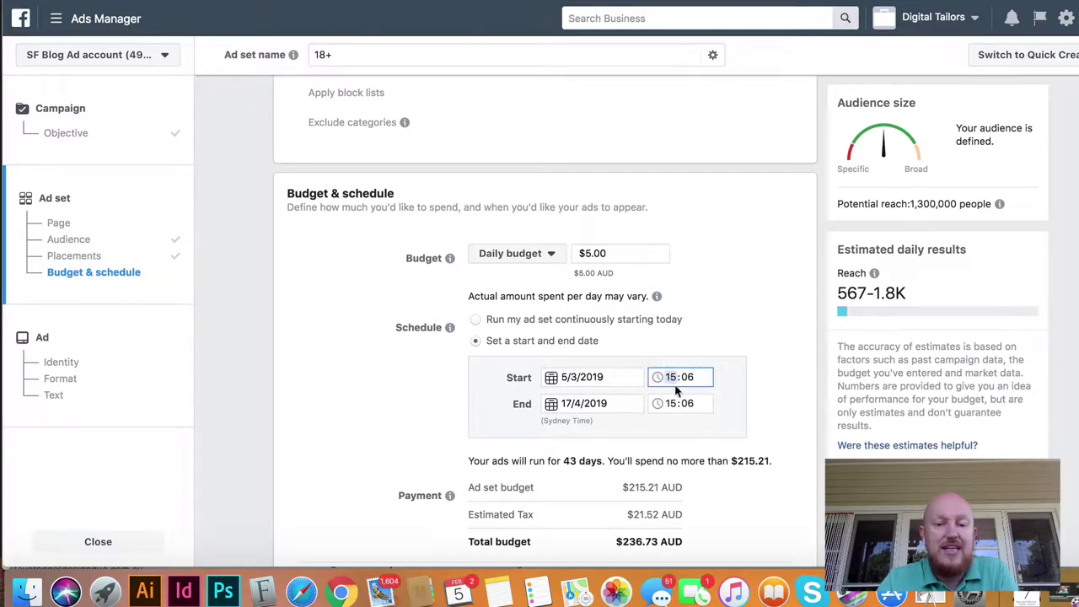
pyautogui.click(821, 374)
# Step: Review the ad set's payment summary, delivery optimisation, frequency cap, bid strategy, delivery type and estimated daily results
pyautogui.scroll(-5, 821, 374)
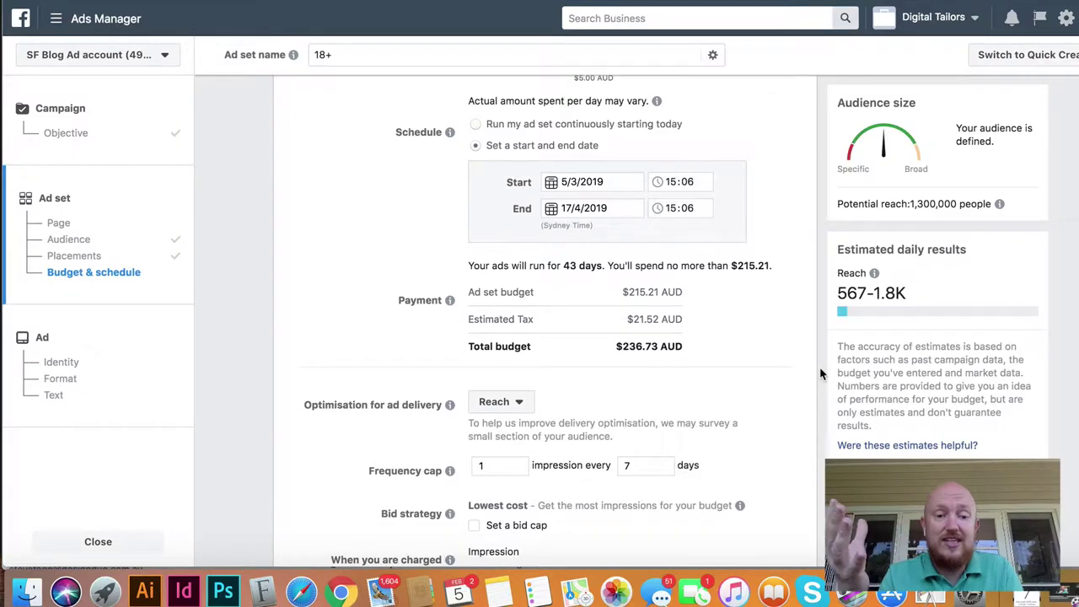
pyautogui.scroll(-1, 820, 368)
pyautogui.scroll(-2, 819, 367)
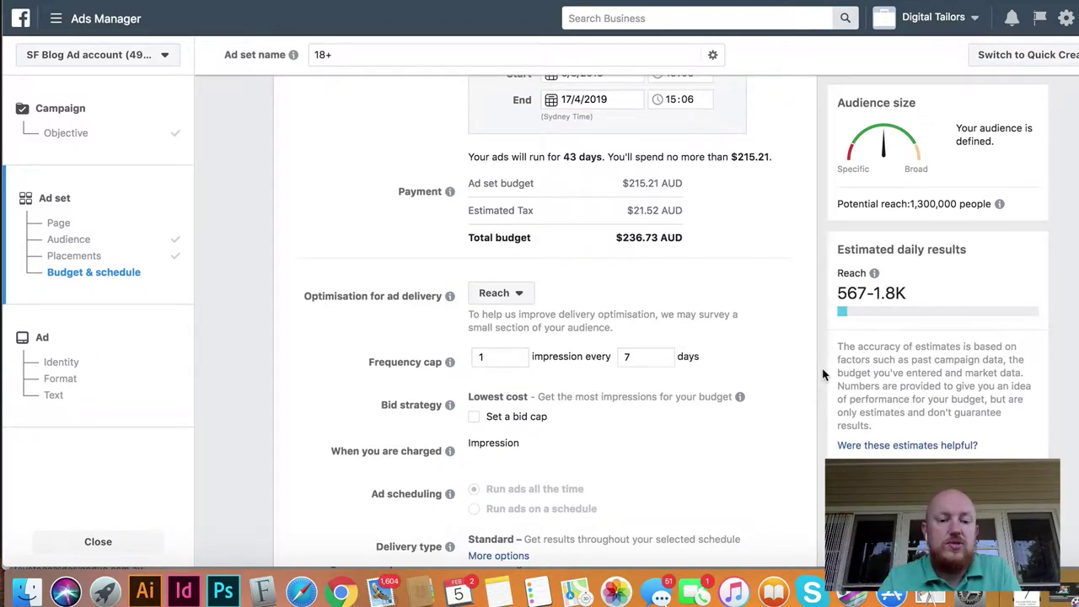
pyautogui.scroll(-3, 824, 374)
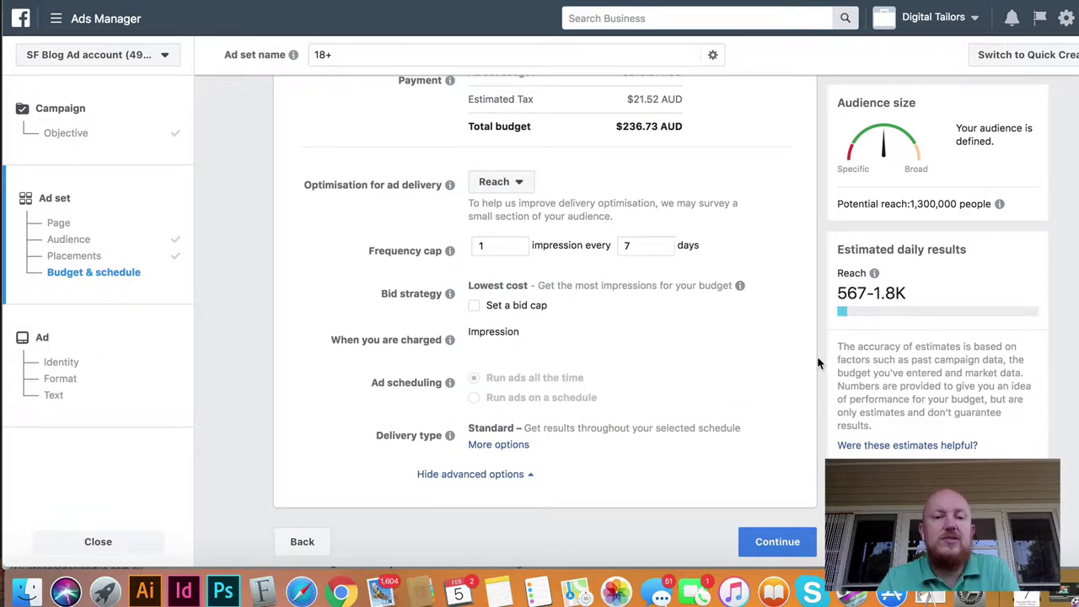
pyautogui.scroll(2, 817, 363)
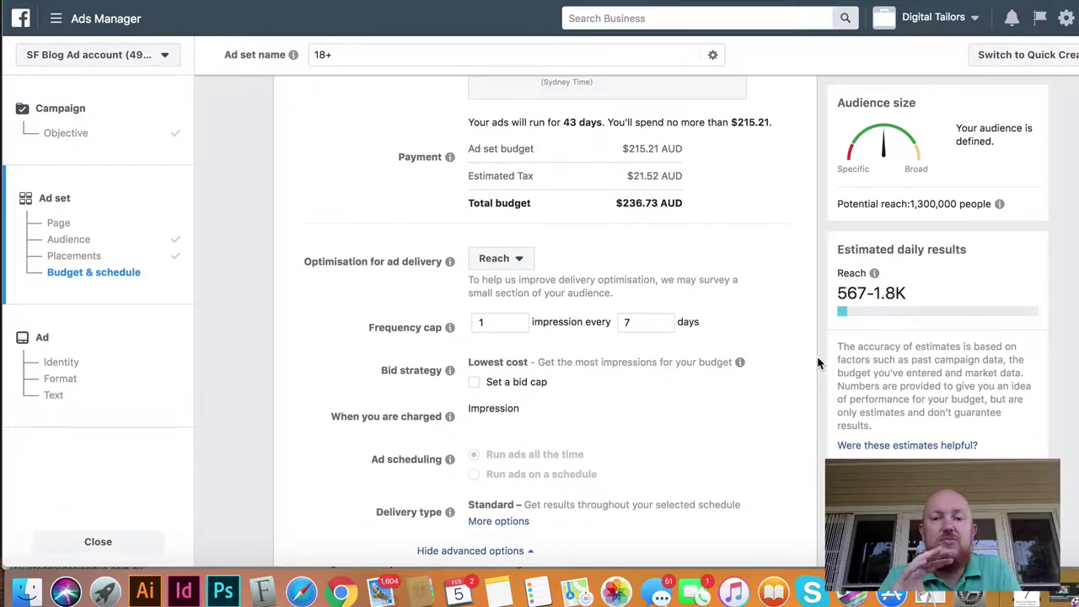
pyautogui.scroll(-2, 817, 362)
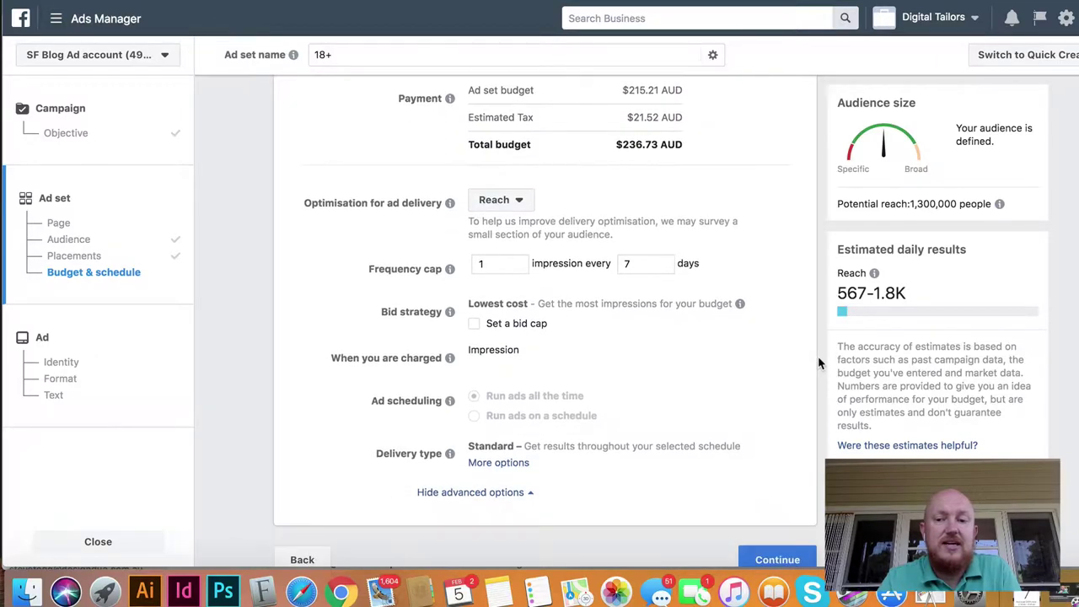
pyautogui.scroll(3, 818, 362)
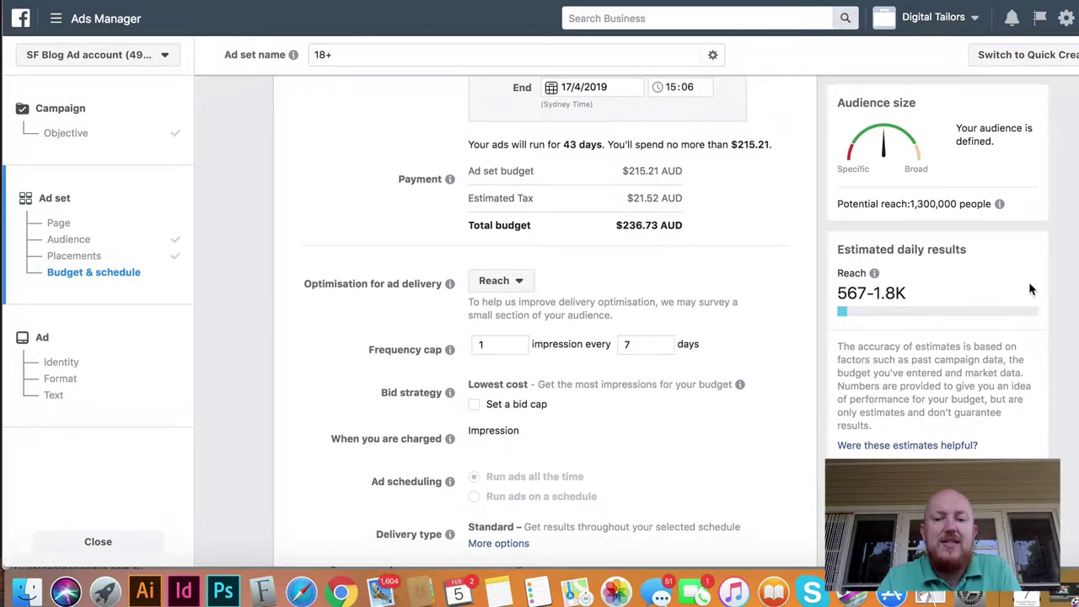
pyautogui.moveTo(996, 205)
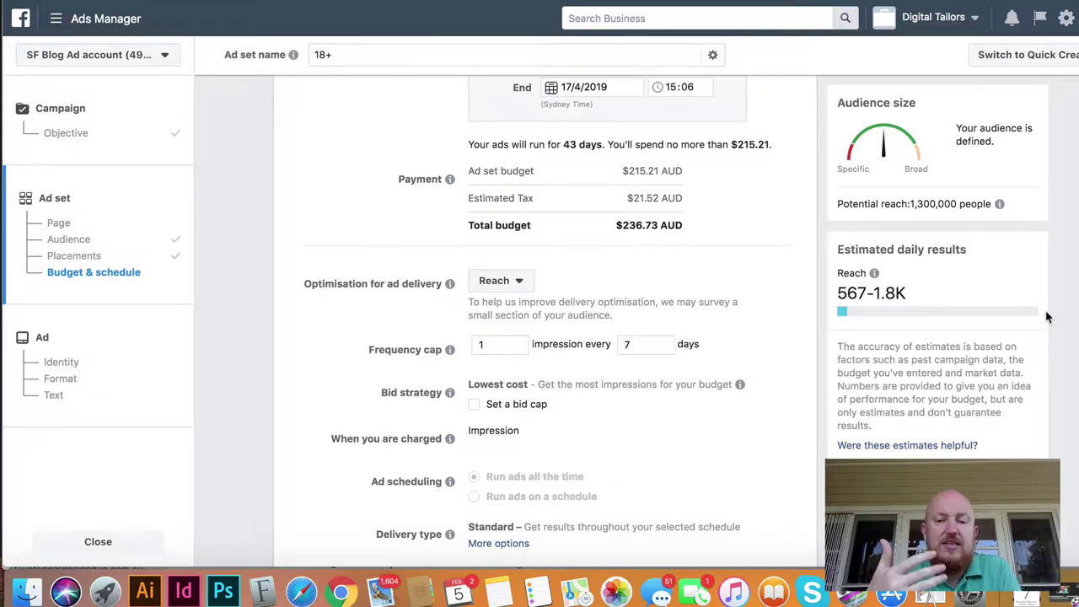
# Step: Go to the ad's identity and format settings and choose the Single image format
pyautogui.click(64, 363)
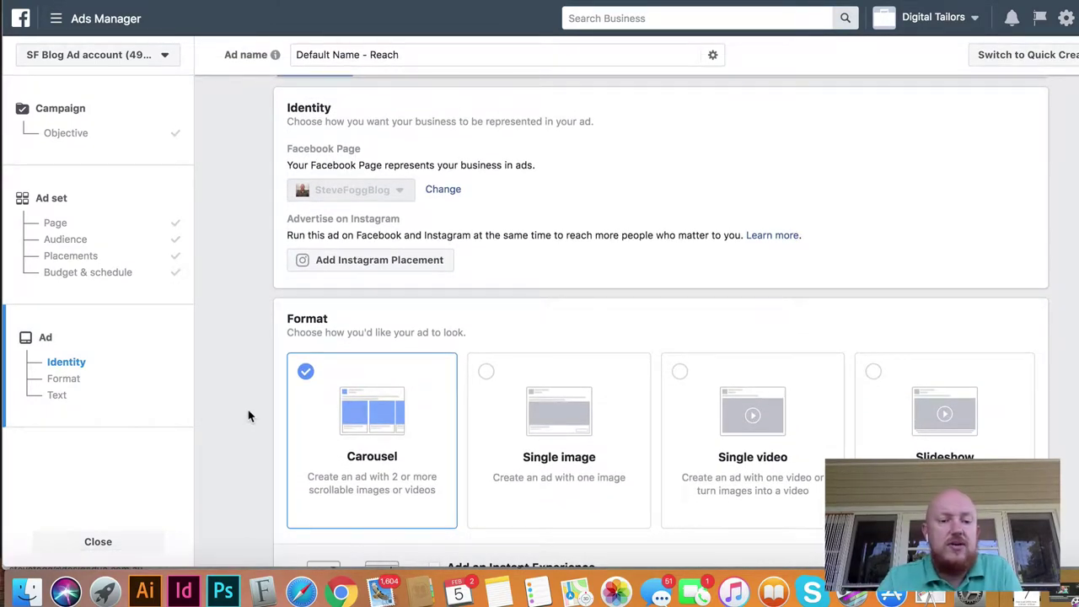
pyautogui.scroll(-4, 247, 413)
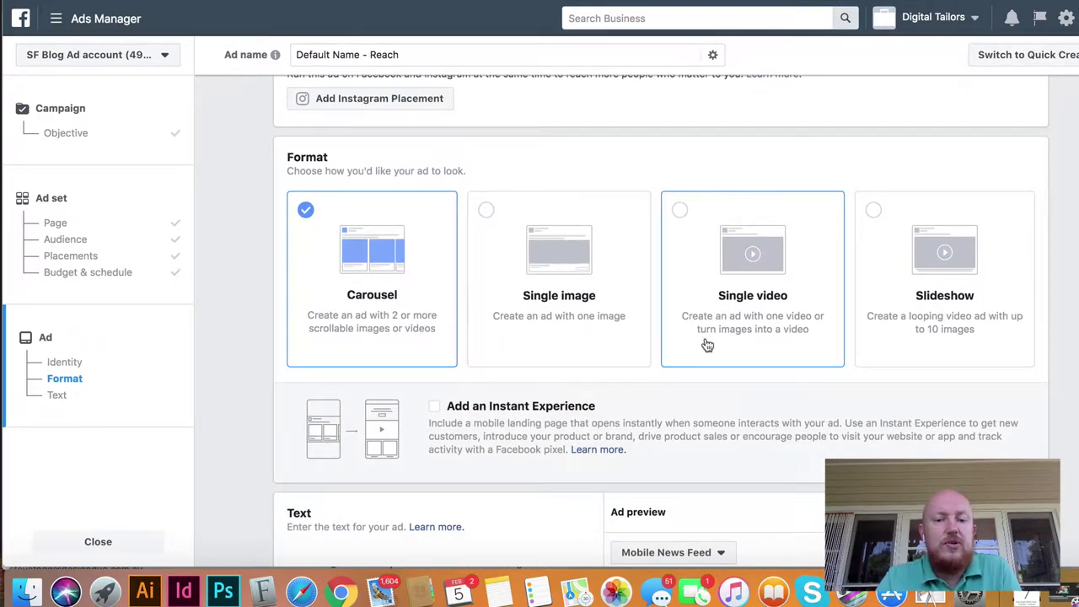
pyautogui.click(607, 346)
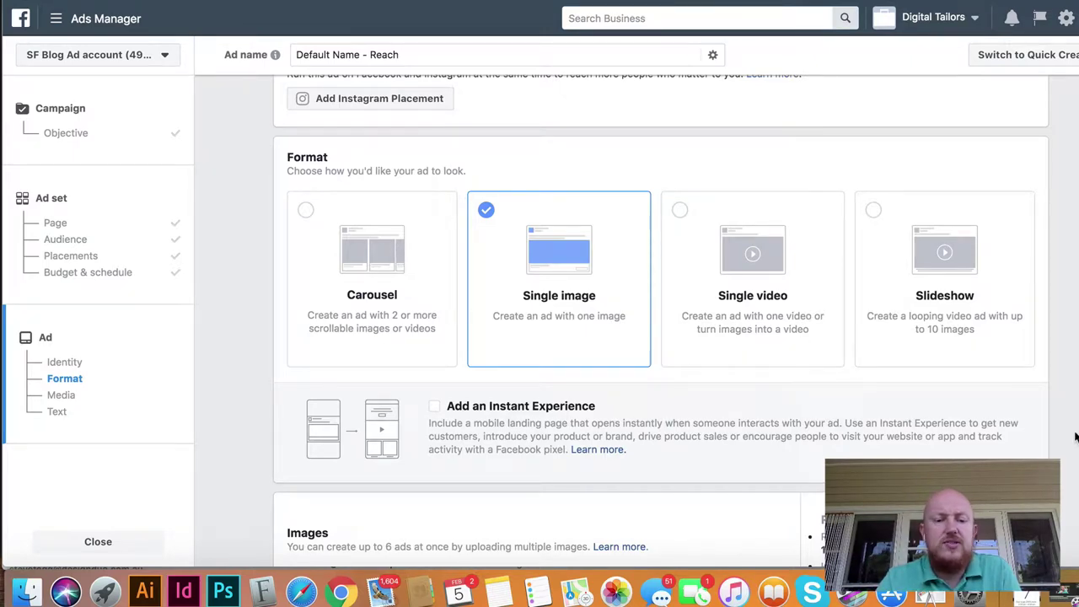
# Step: Remove the ad's existing image and search the free stock images for "easter services"
pyautogui.scroll(-5, 1075, 436)
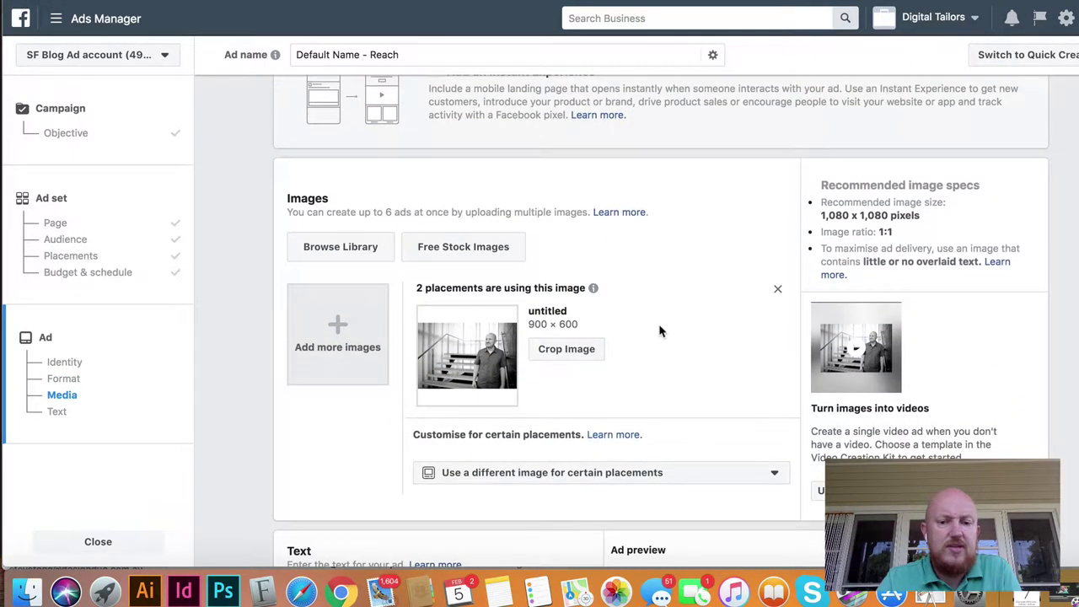
pyautogui.click(777, 291)
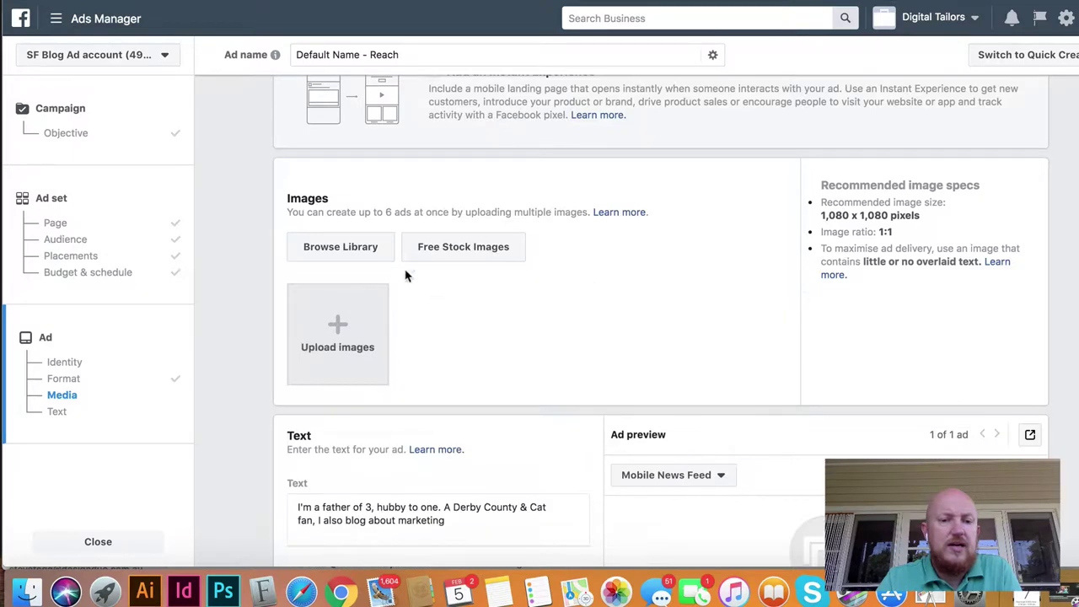
pyautogui.click(428, 251)
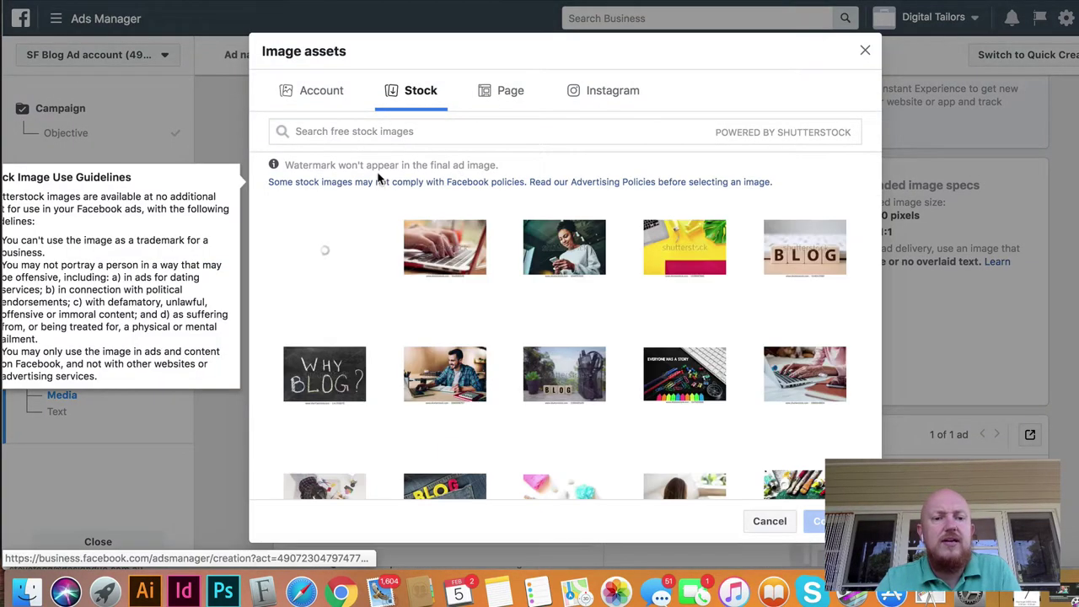
pyautogui.click(390, 132)
pyautogui.write('easter')
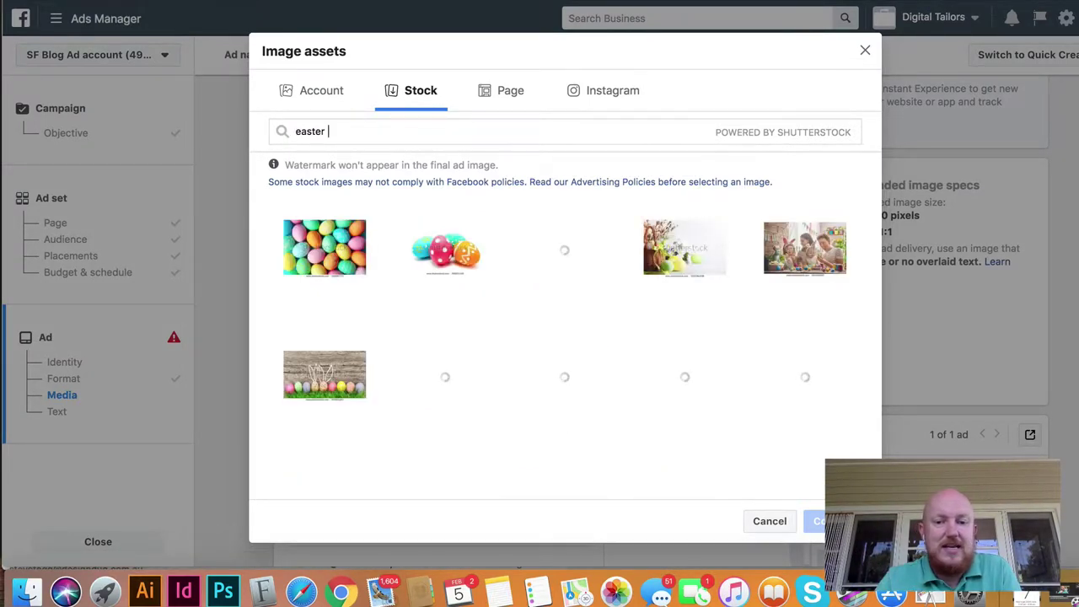
pyautogui.write(' s')
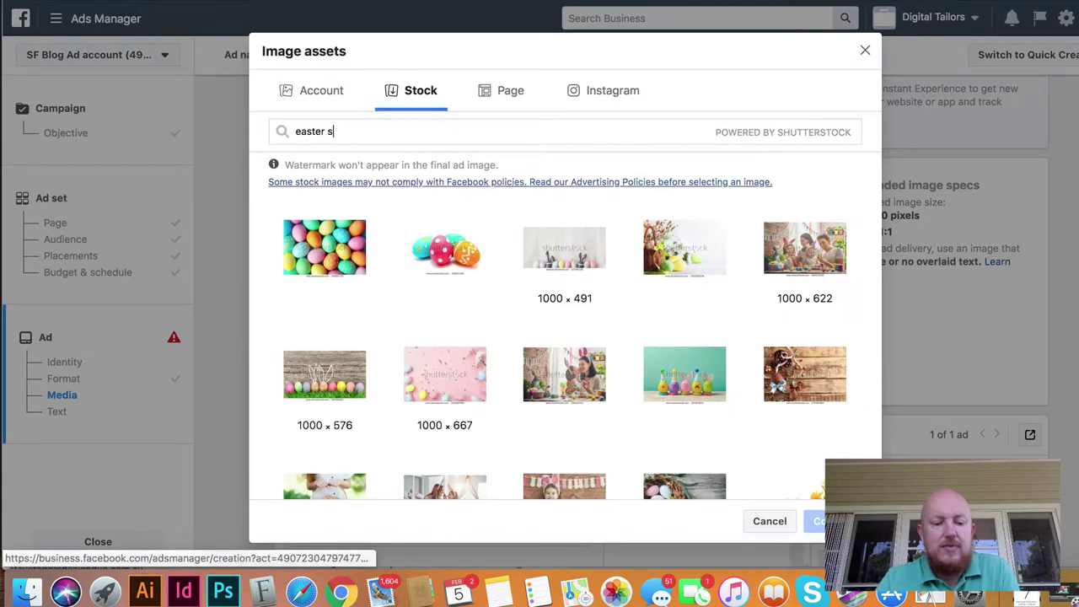
pyautogui.write('ervices')
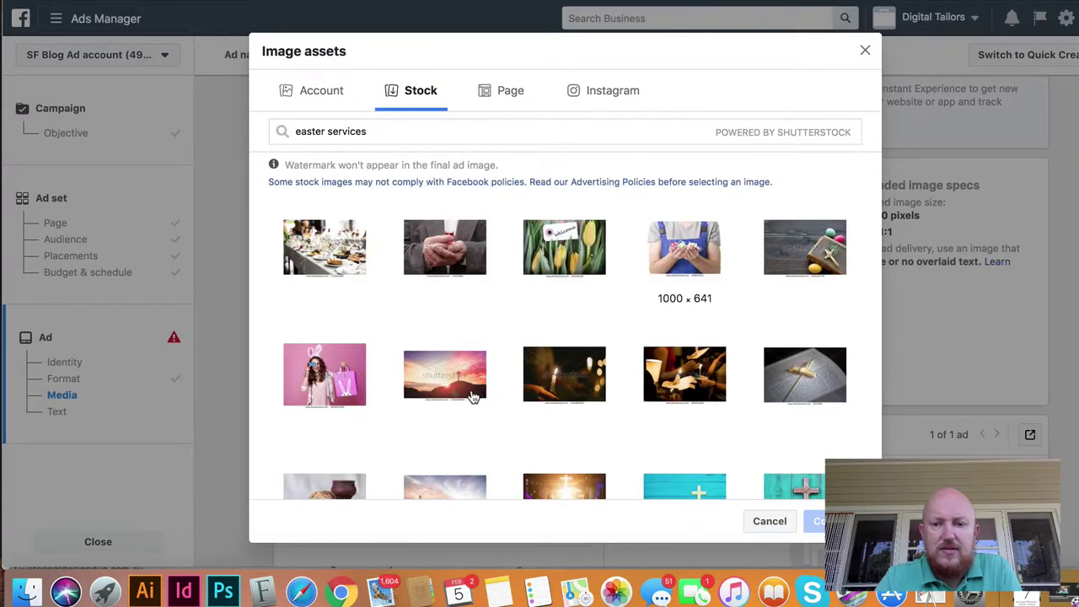
# Step: Choose the stock photo of a book with a palm cross and coloured eggs as the ad's image
pyautogui.scroll(-3, 473, 398)
pyautogui.scroll(3, 472, 393)
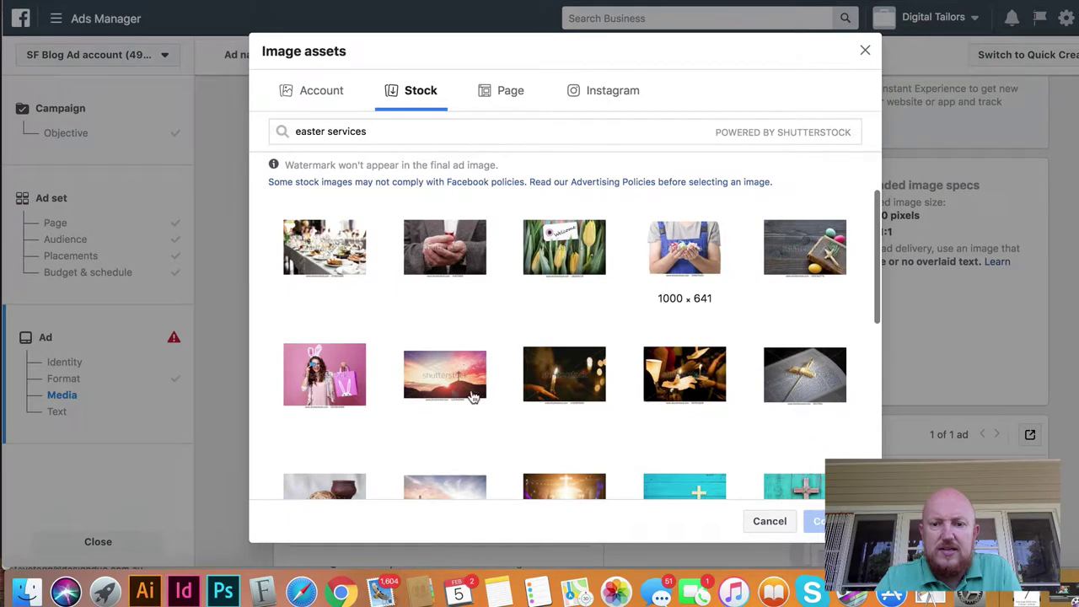
pyautogui.click(814, 265)
pyautogui.scroll(-3, 857, 455)
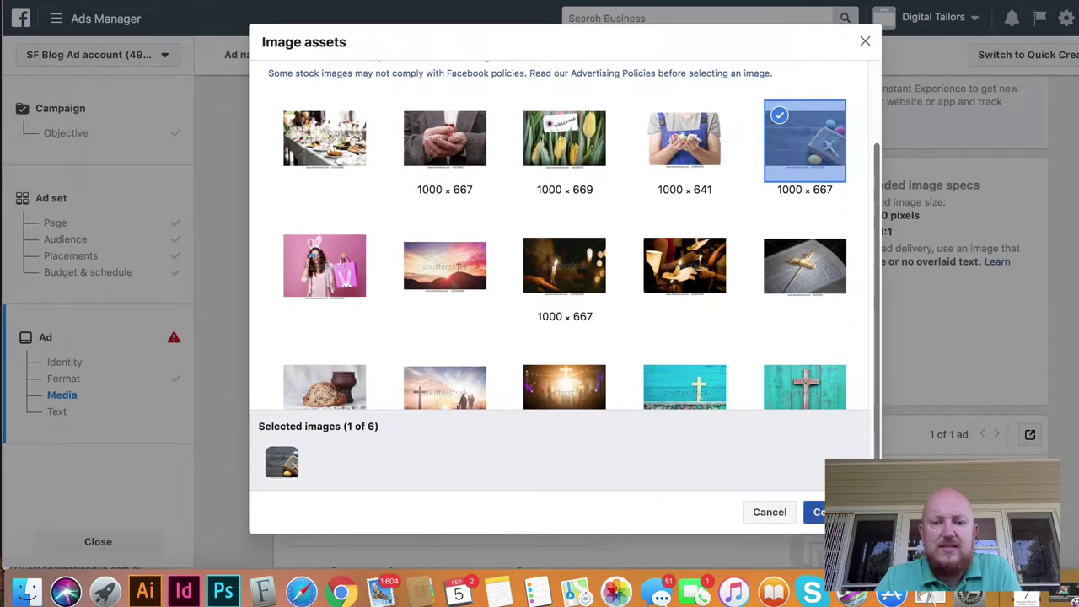
pyautogui.click(814, 510)
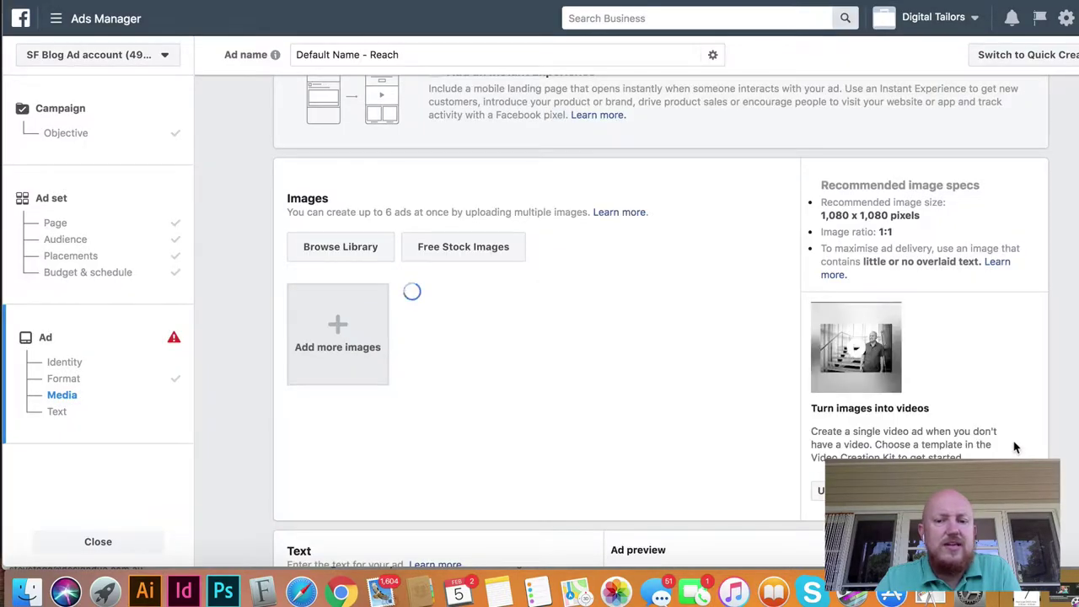
# Step: Switch the ad preview to Desktop News Feed and check how the ad's text and image look
pyautogui.scroll(-1, 1050, 444)
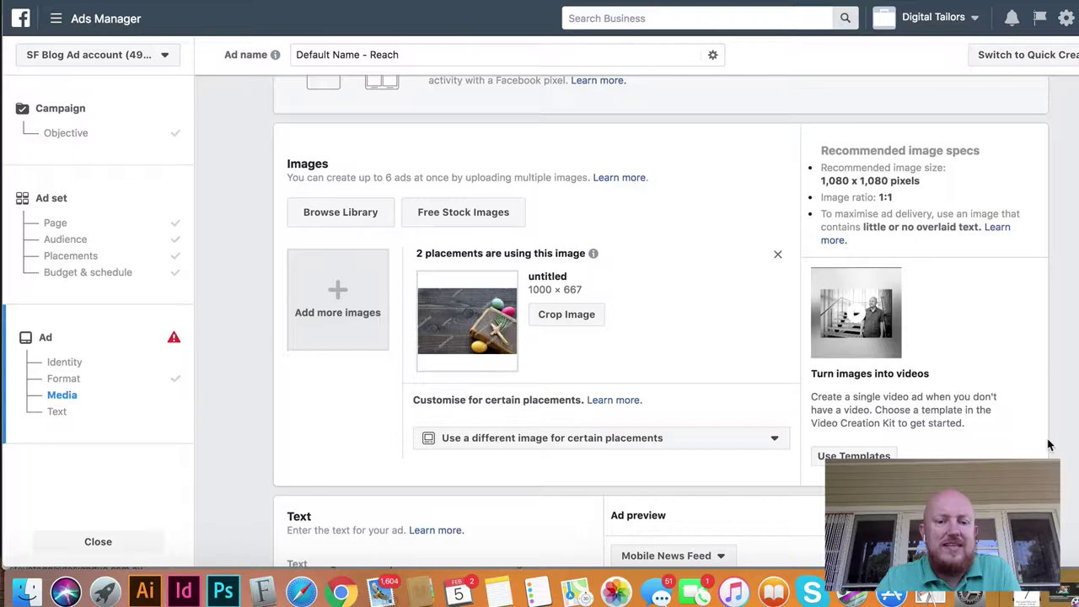
pyautogui.scroll(-2, 1072, 447)
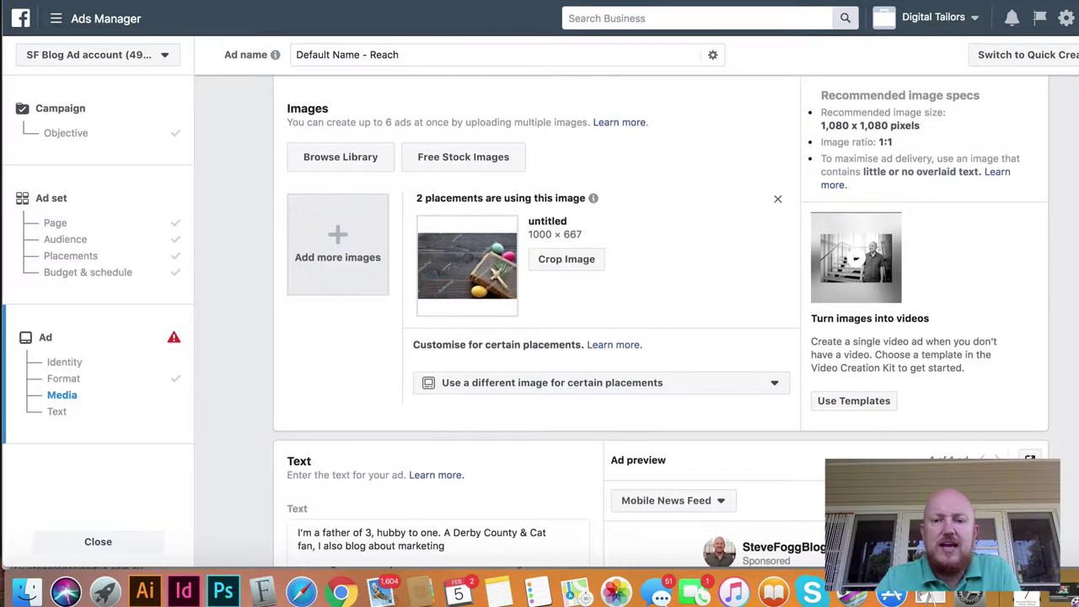
pyautogui.scroll(-5, 661, 320)
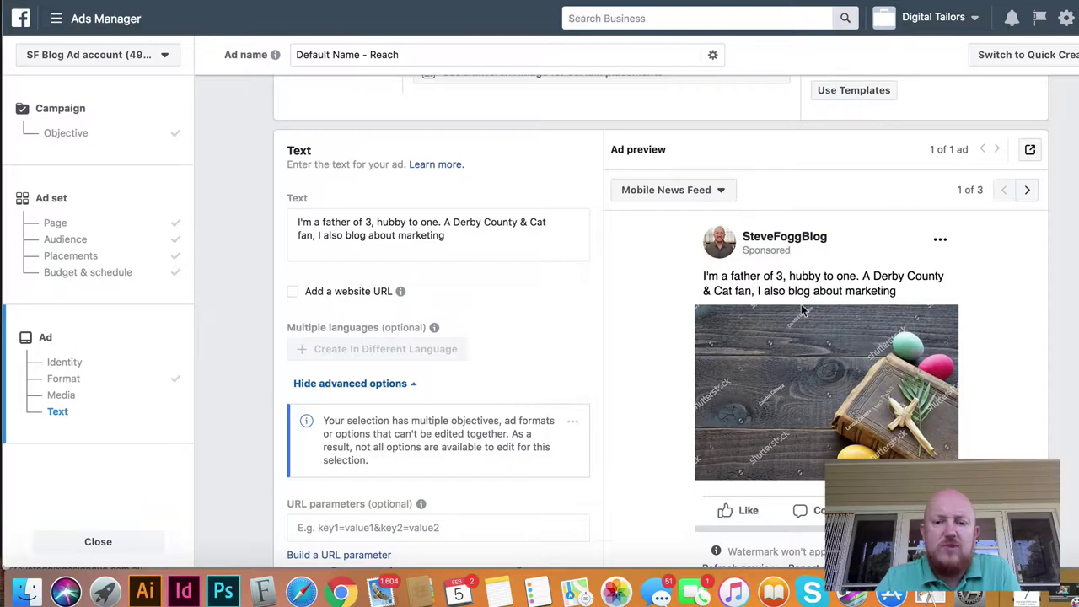
pyautogui.click(721, 191)
pyautogui.click(704, 281)
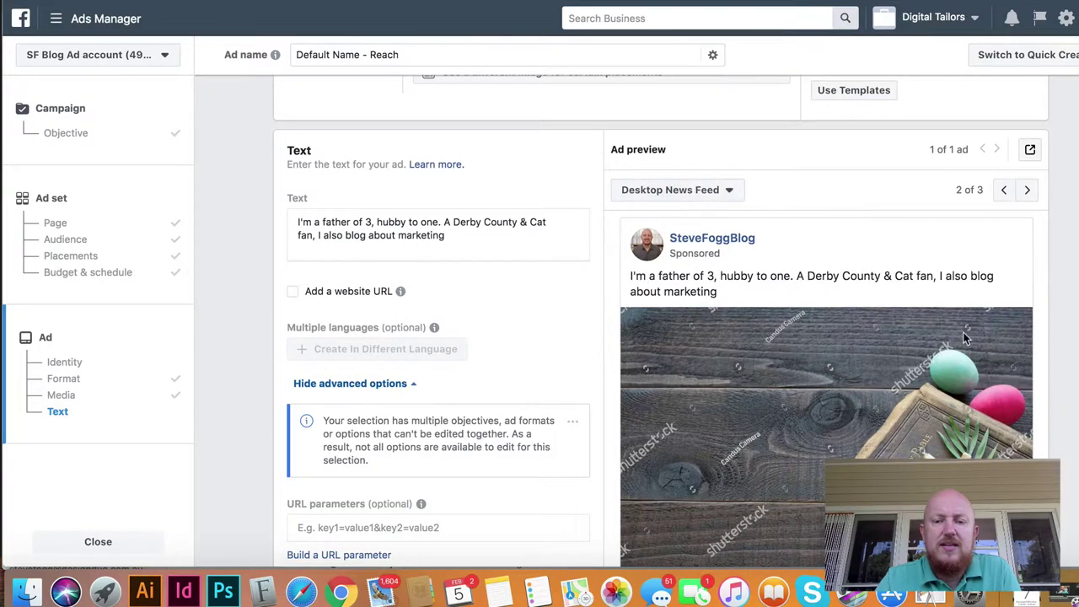
pyautogui.scroll(-2, 1045, 350)
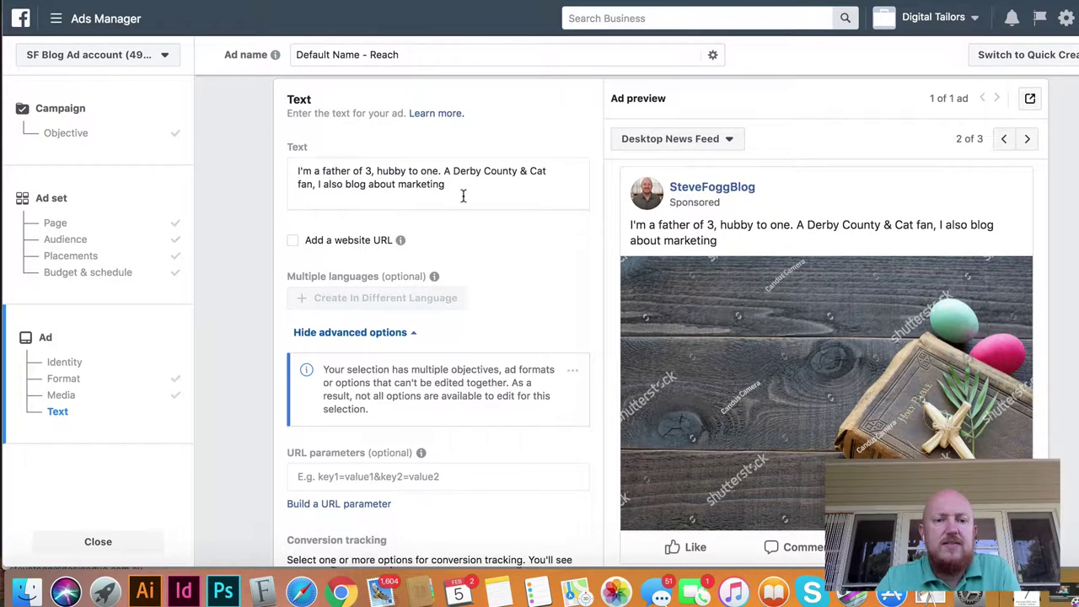
# Step: Clear the existing blog description from the ad's Text field
pyautogui.moveTo(462, 192); pyautogui.dragTo(271, 165)
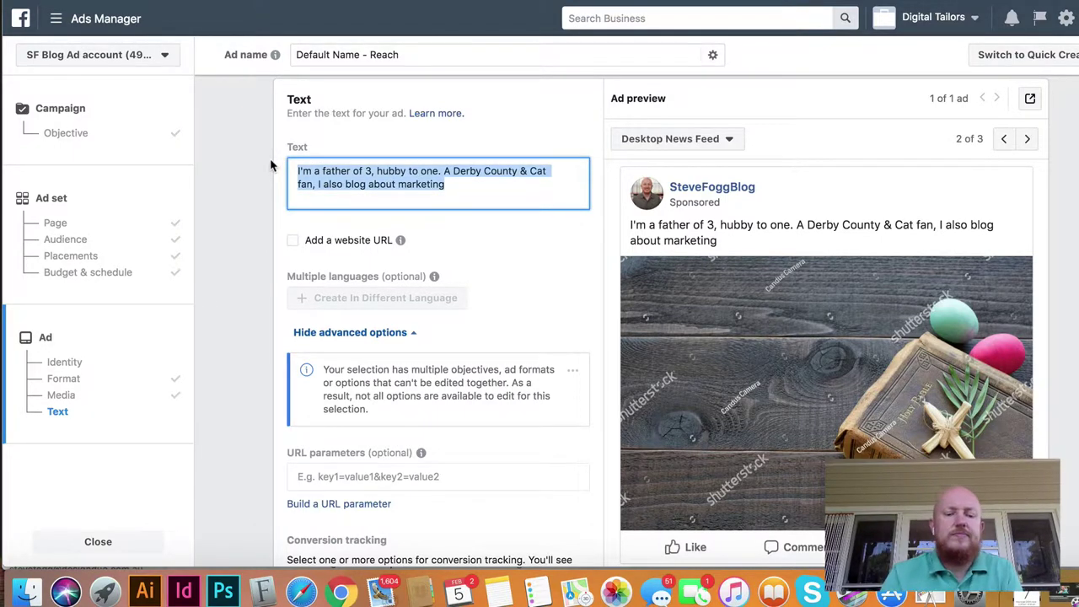
pyautogui.write('Easter')
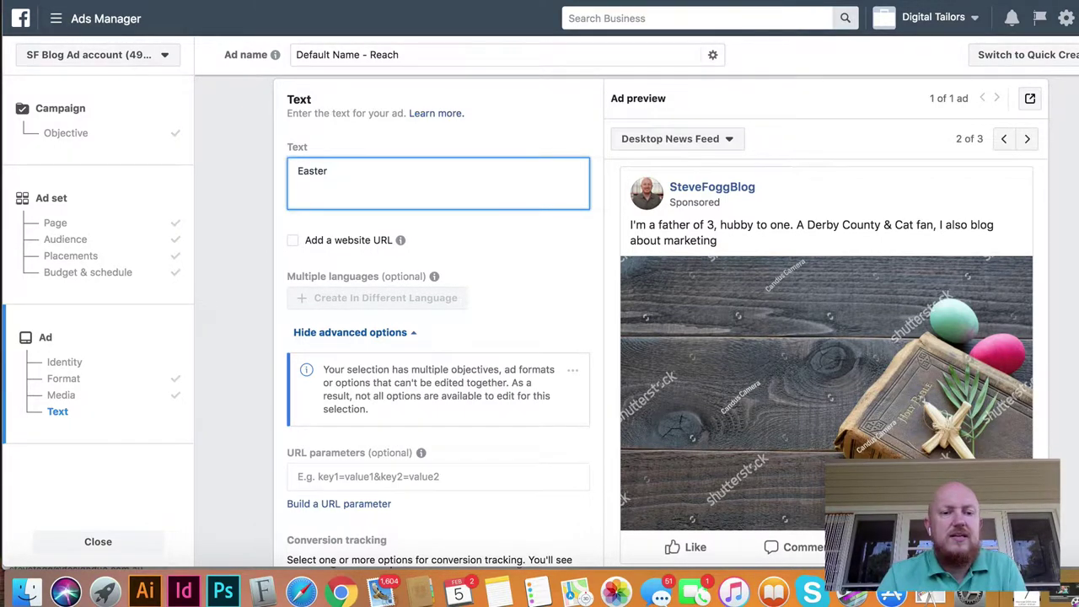
pyautogui.write(' You')
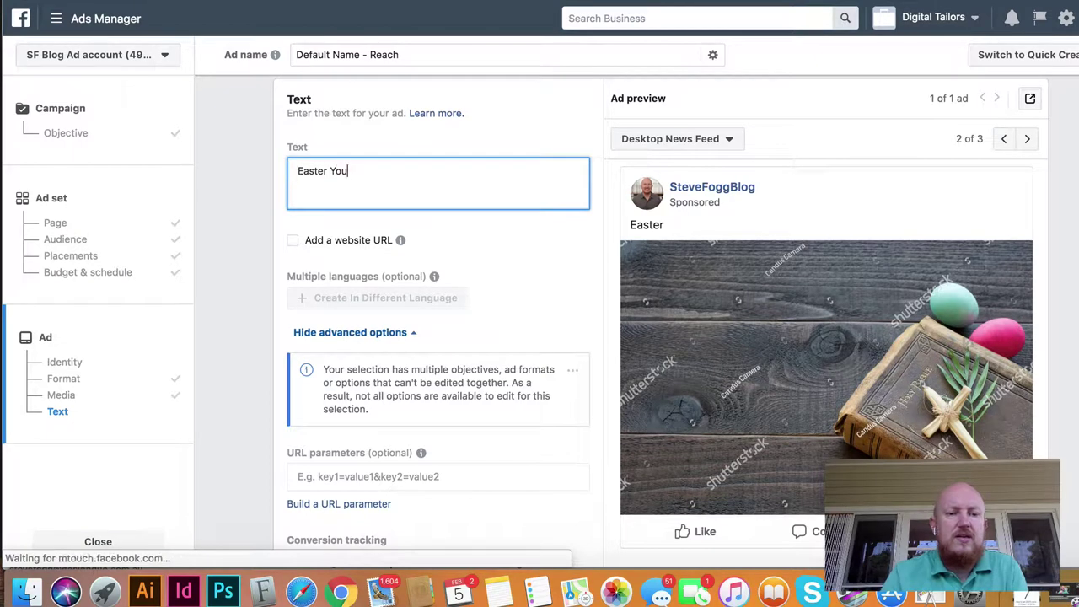
pyautogui.press('BackSpace')
pyautogui.press('BackSpace')
pyautogui.press('BackSpace')
pyautogui.press('BackSpace')
pyautogui.press('BackSpace')
pyautogui.press('BackSpace')
pyautogui.press('BackSpace')
pyautogui.press('BackSpace')
pyautogui.press('BackSpace')
pyautogui.press('BackSpace')
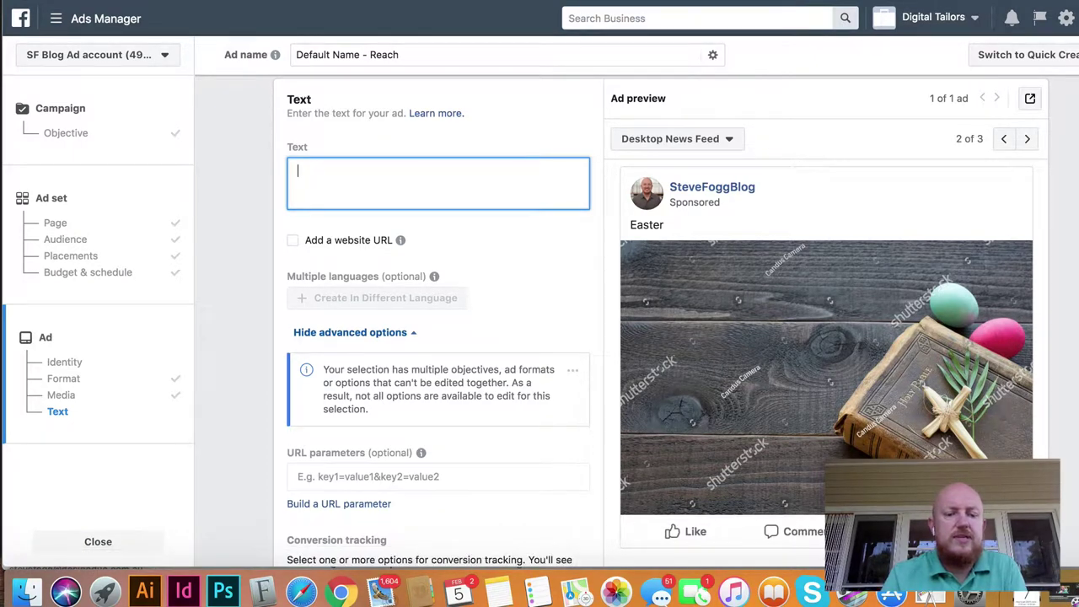
# Step: Write the ad text "You are warmly invited to our Easter services at Smith Street Church in Seattle. Everyone is welcome."
pyautogui.write('You are warmly invited t')
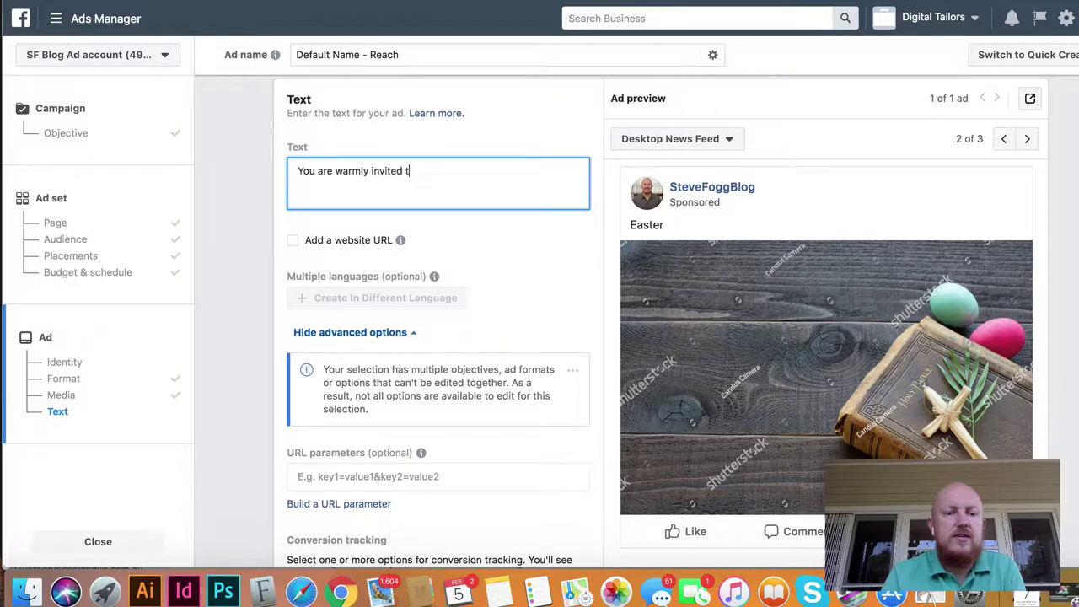
pyautogui.write('o our Easter services')
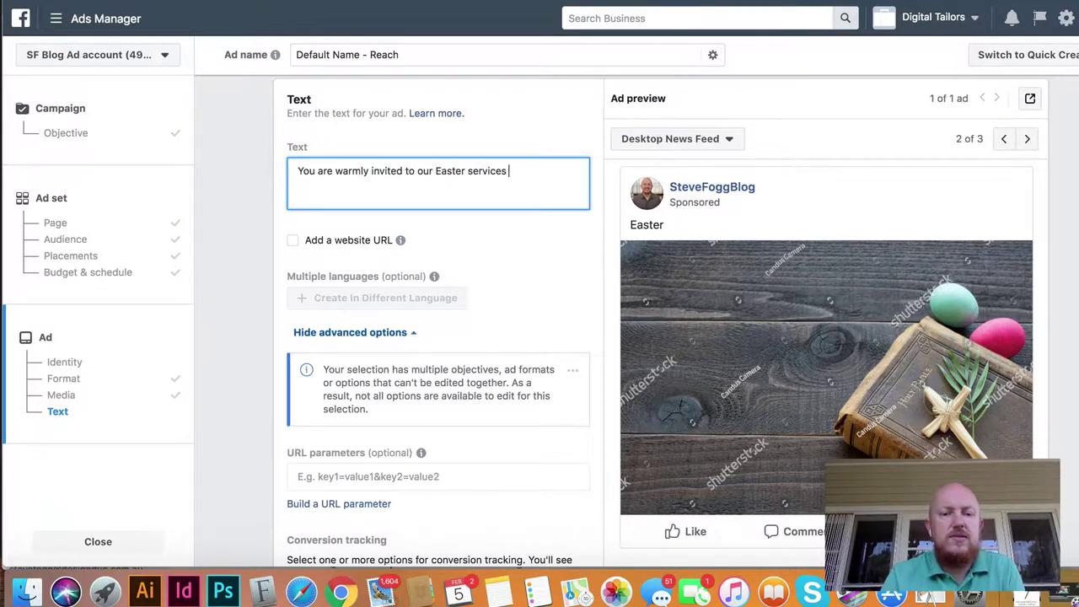
pyautogui.write(' at Sm')
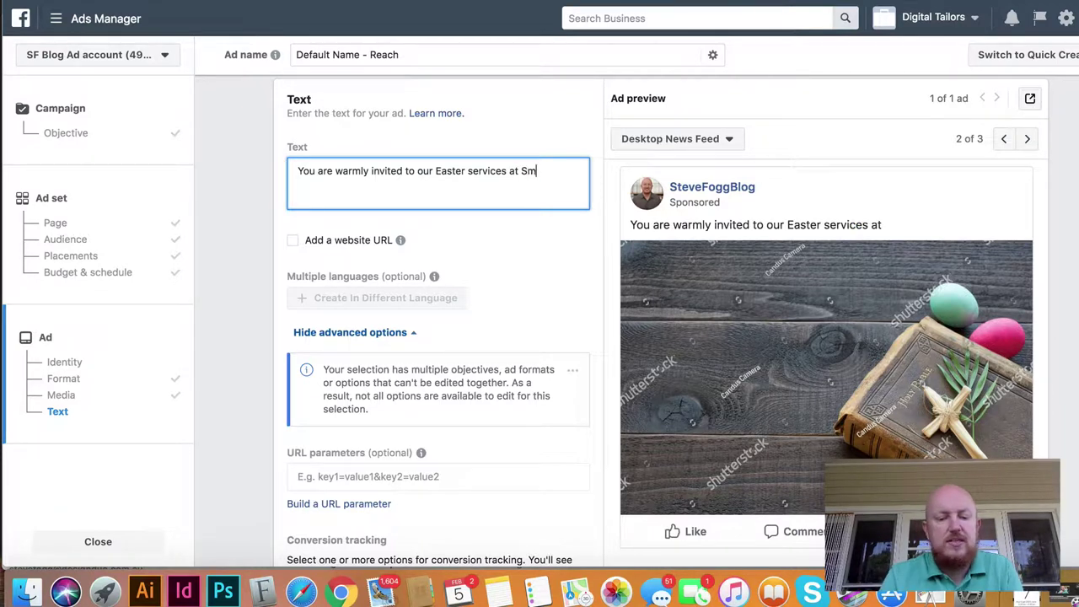
pyautogui.write('ith Street ')
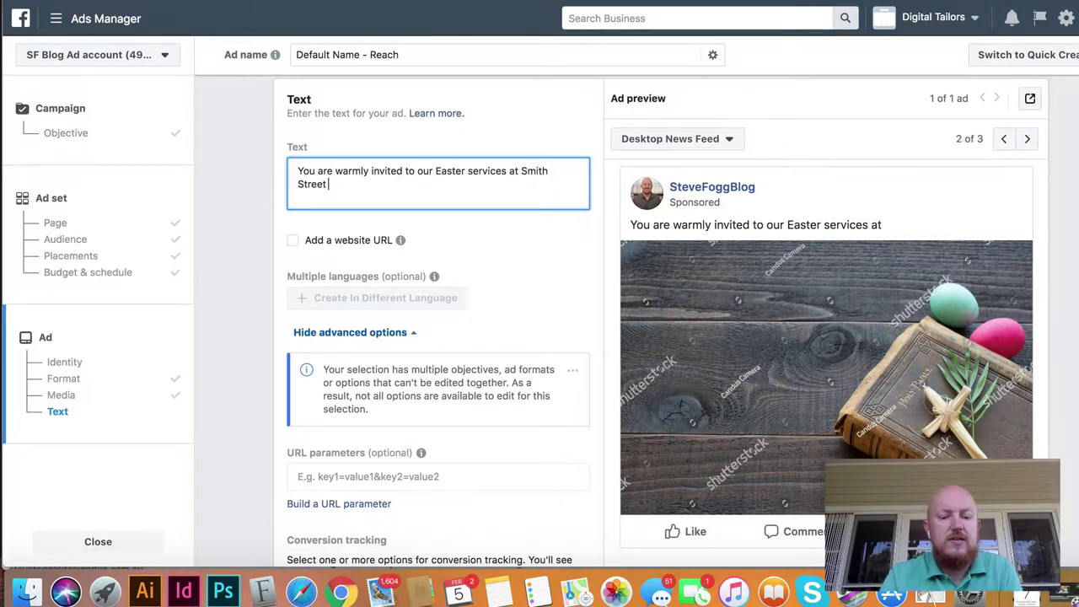
pyautogui.write('Chur')
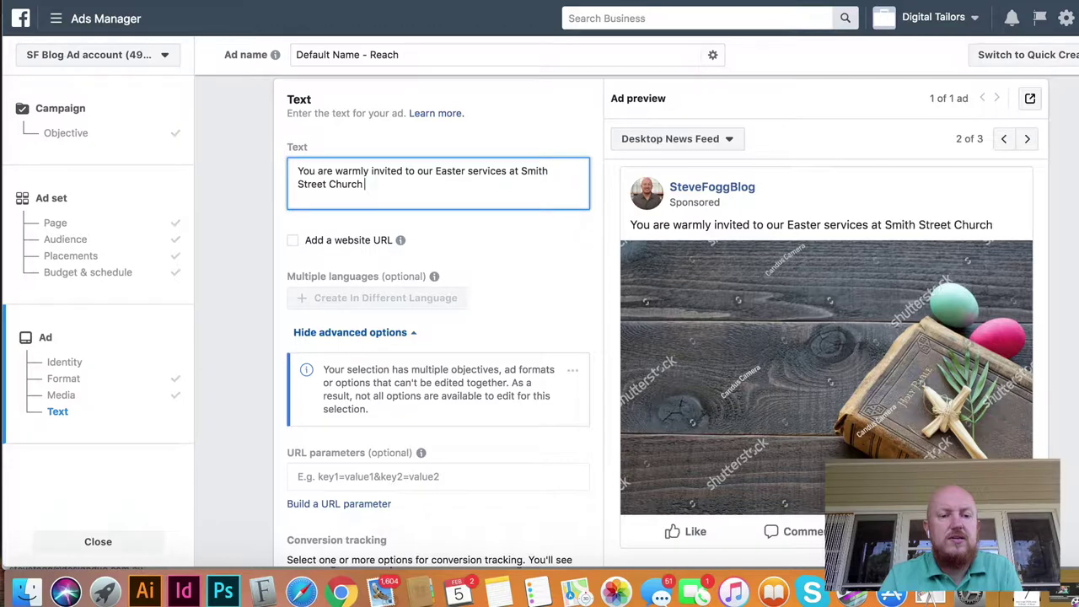
pyautogui.write('ch in Sea')
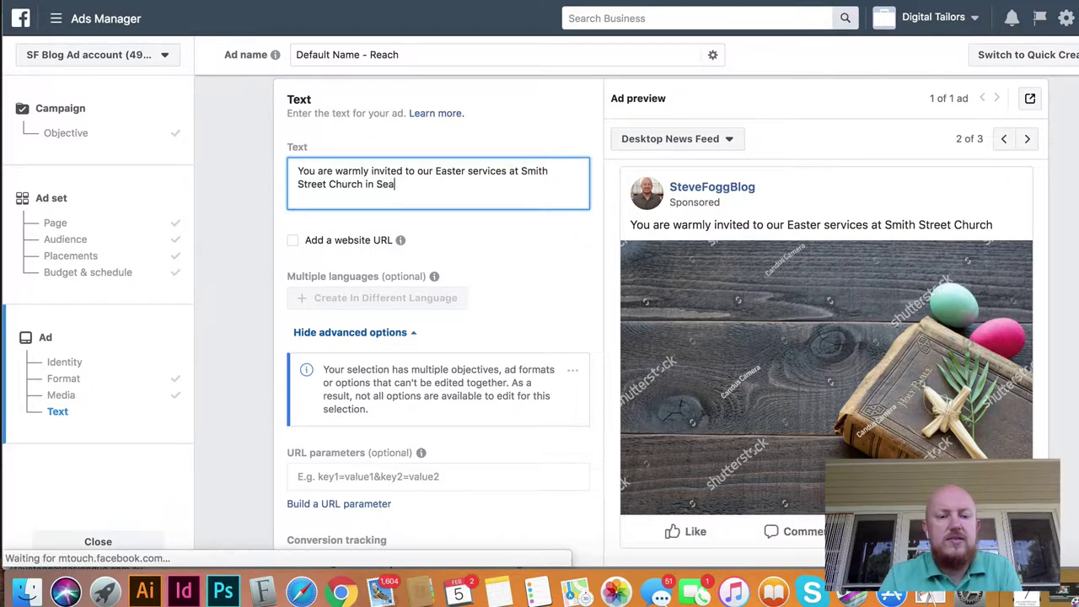
pyautogui.write('ttle. Ee')
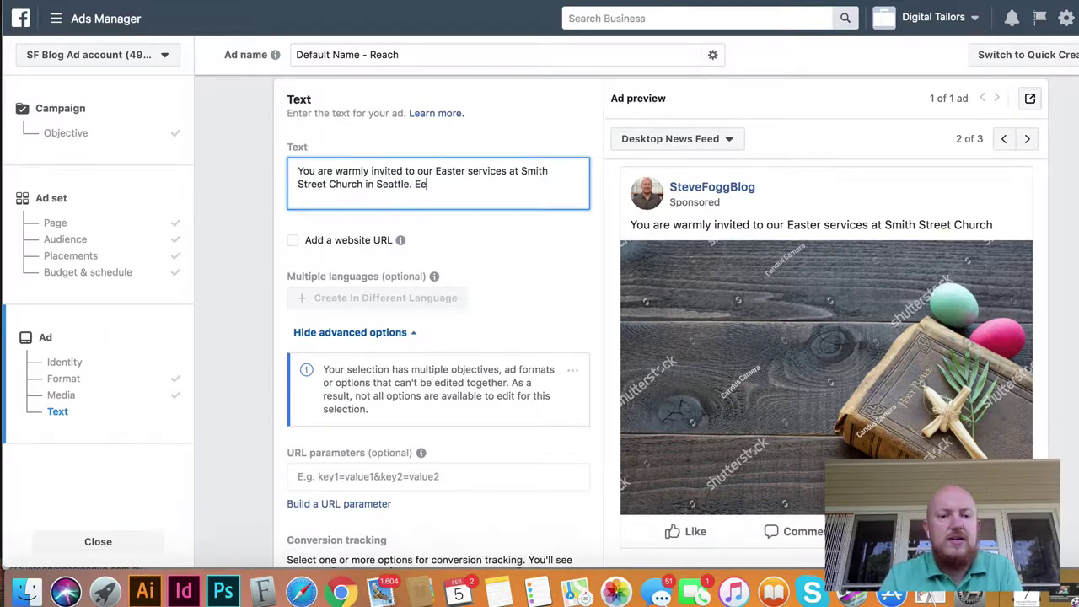
pyautogui.press('BackSpace')
pyautogui.write('veryone is we')
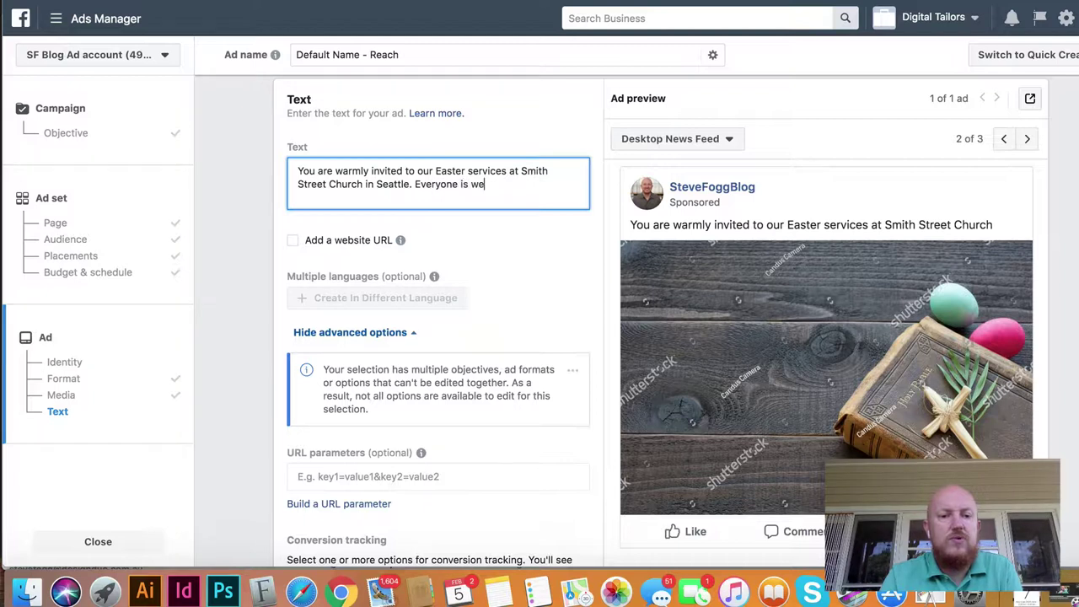
pyautogui.write('lcome. ')
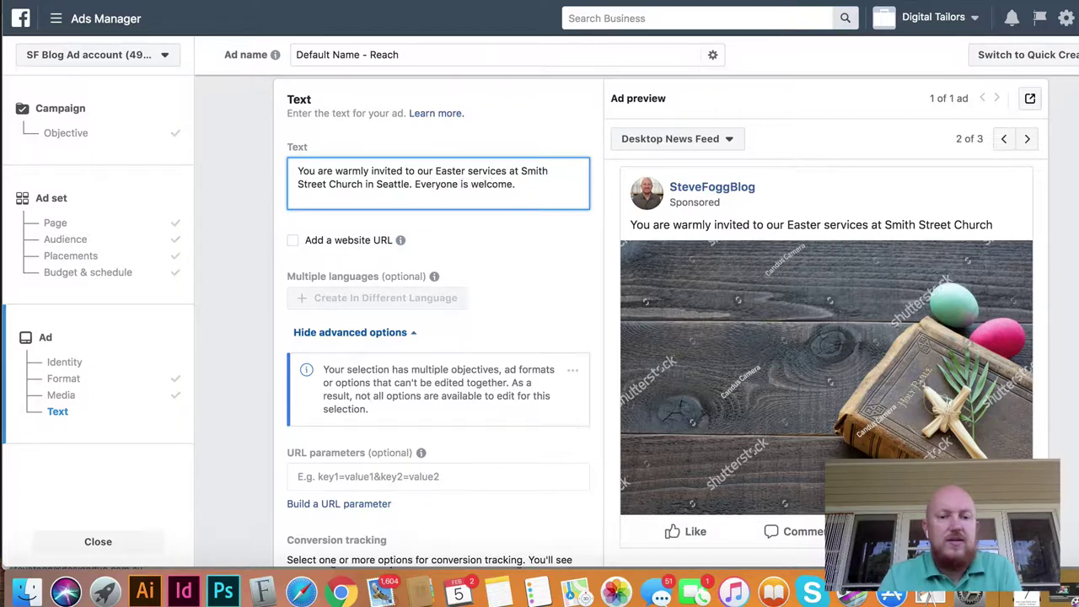
# Step: Add the sentence "Free Easter Egg hunt and children's activities." to the end of the ad text
pyautogui.write('Free')
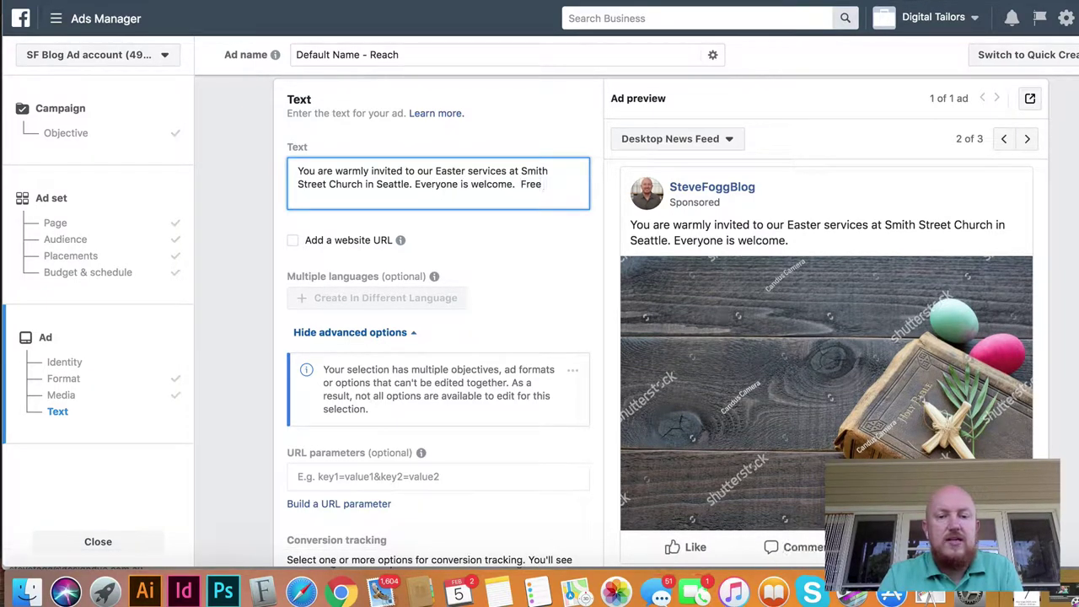
pyautogui.write(' East')
pyautogui.write('er')
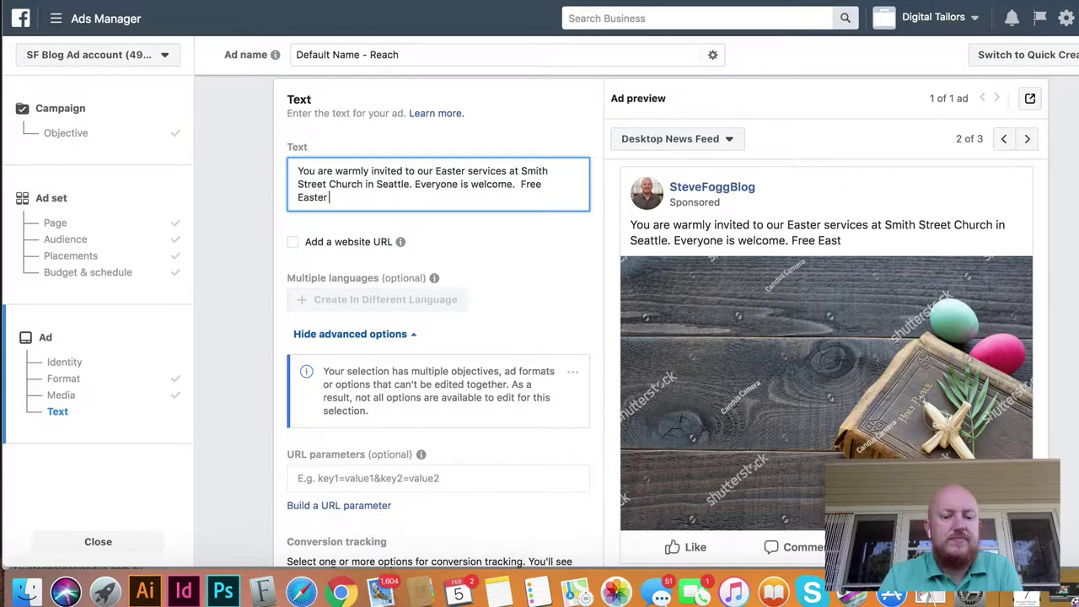
pyautogui.write(' Egg hu')
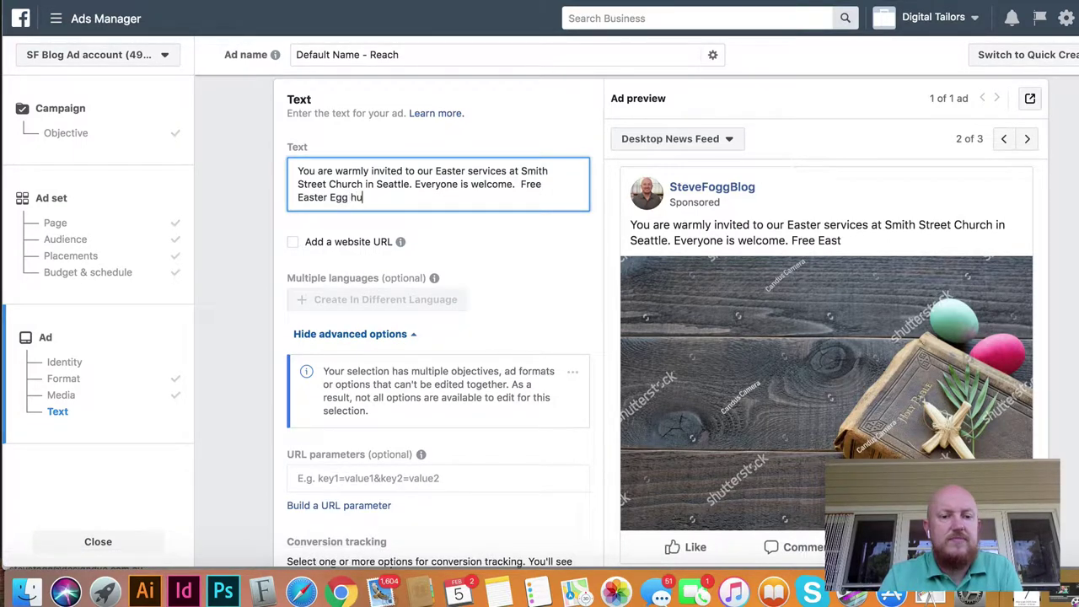
pyautogui.write('nt and child')
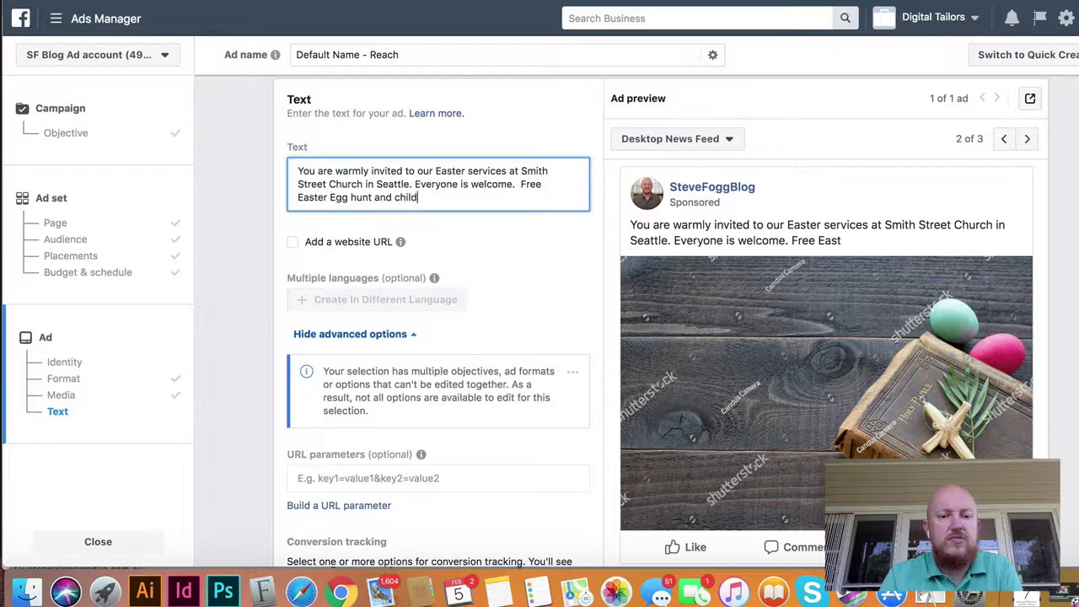
pyautogui.write("ren's ac")
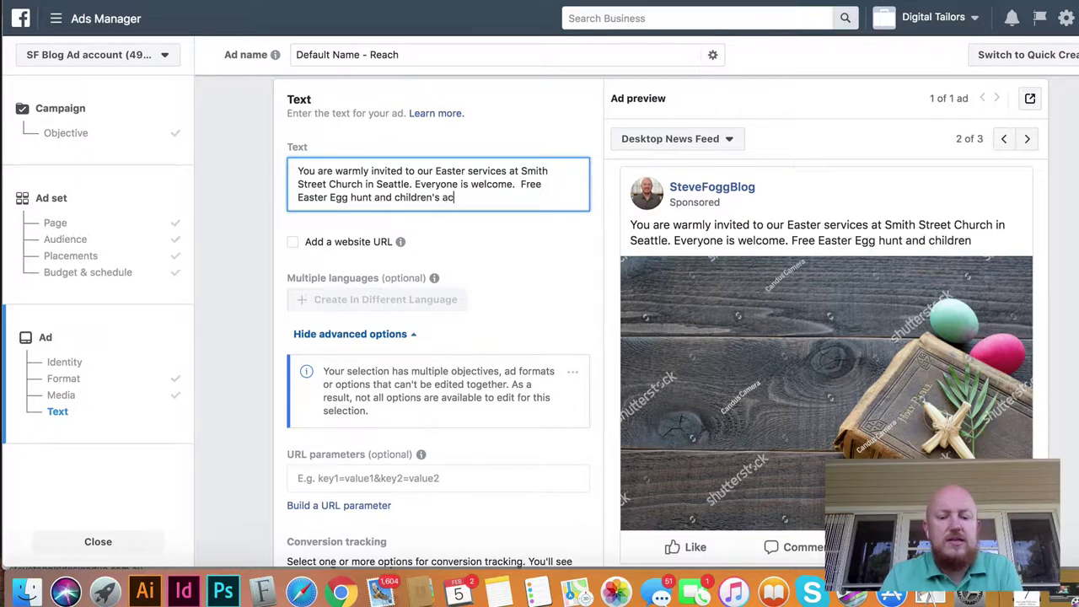
pyautogui.write('tivities.')
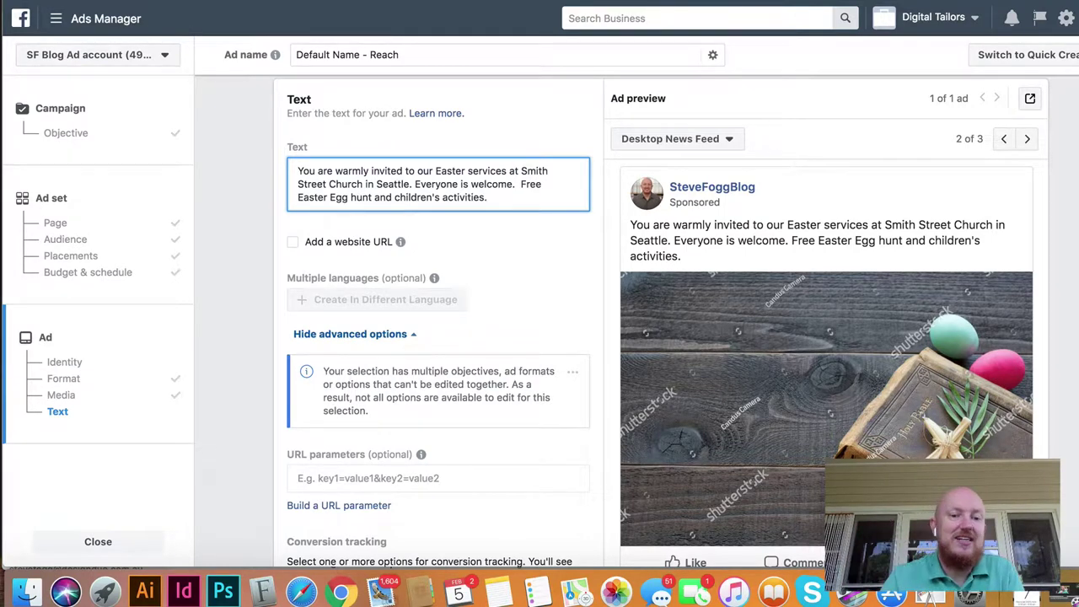
pyautogui.scroll(-2, 282, 221)
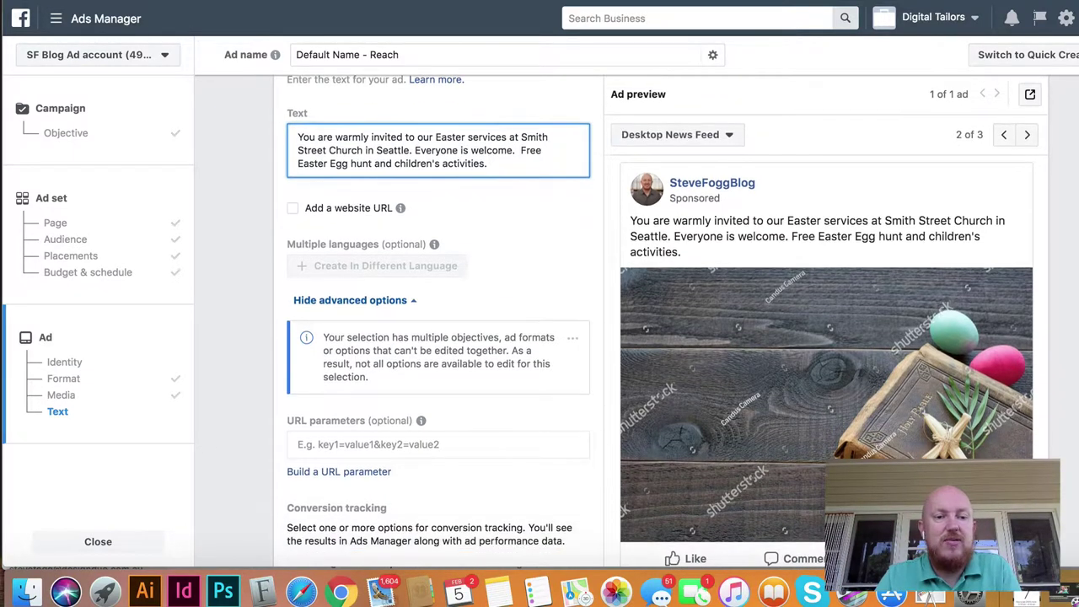
pyautogui.click(292, 208)
pyautogui.click(346, 270)
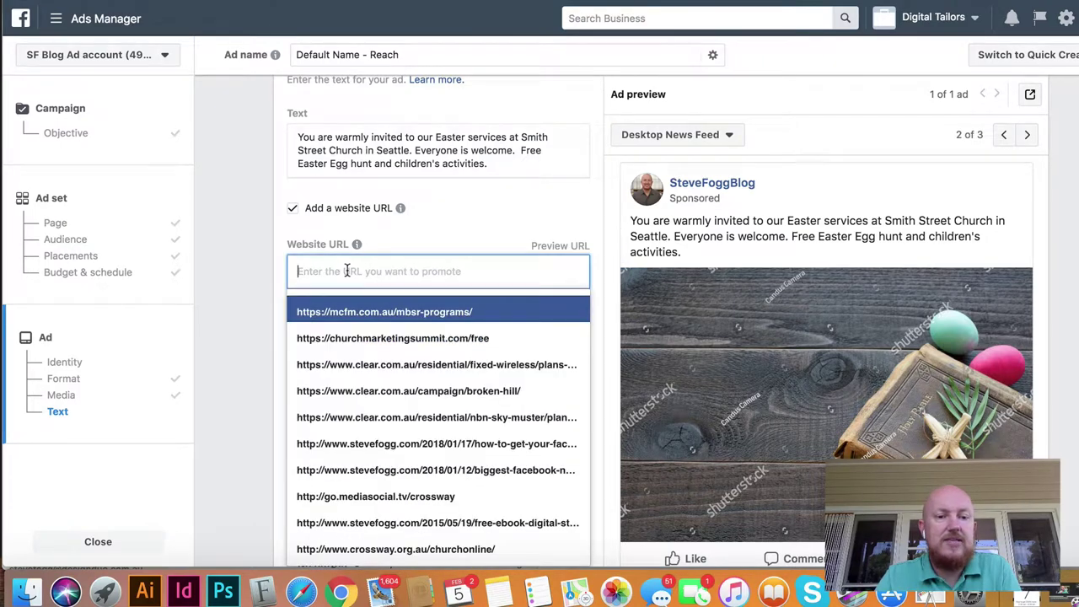
pyautogui.write('www')
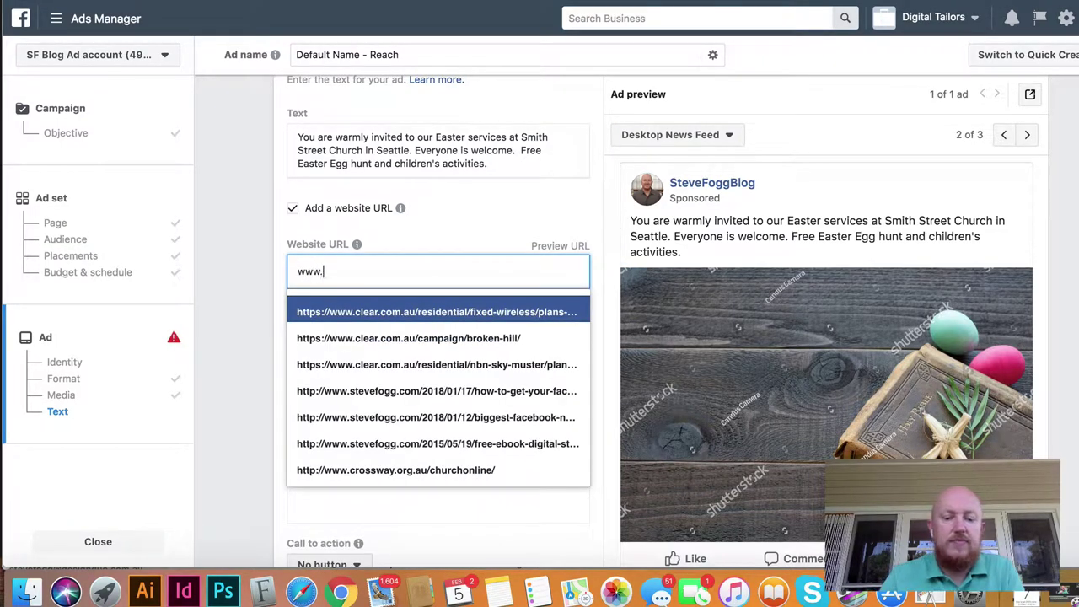
pyautogui.write('.my')
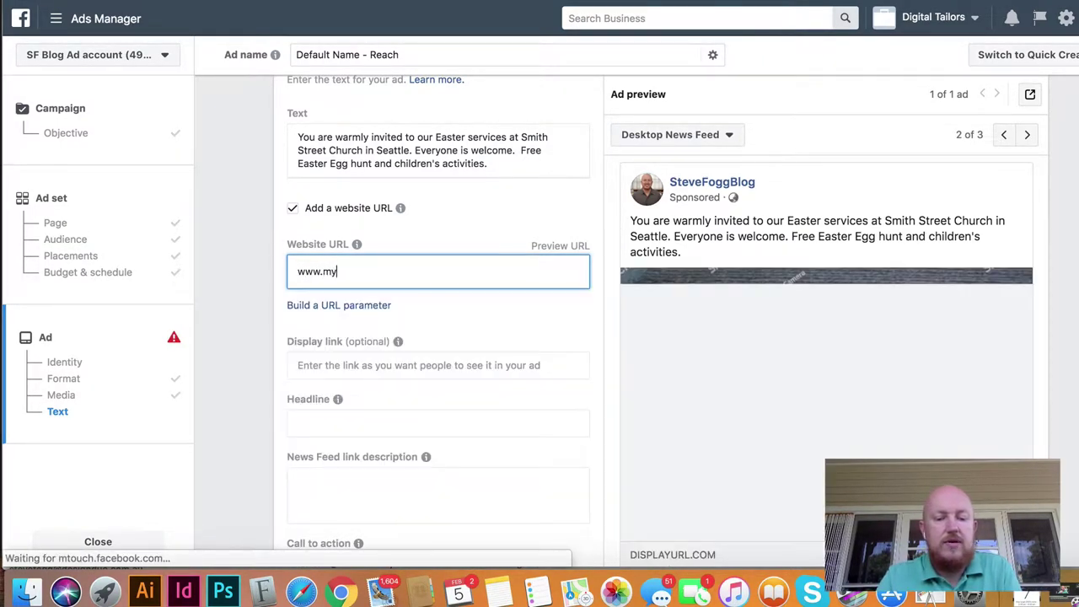
pyautogui.write('church.com')
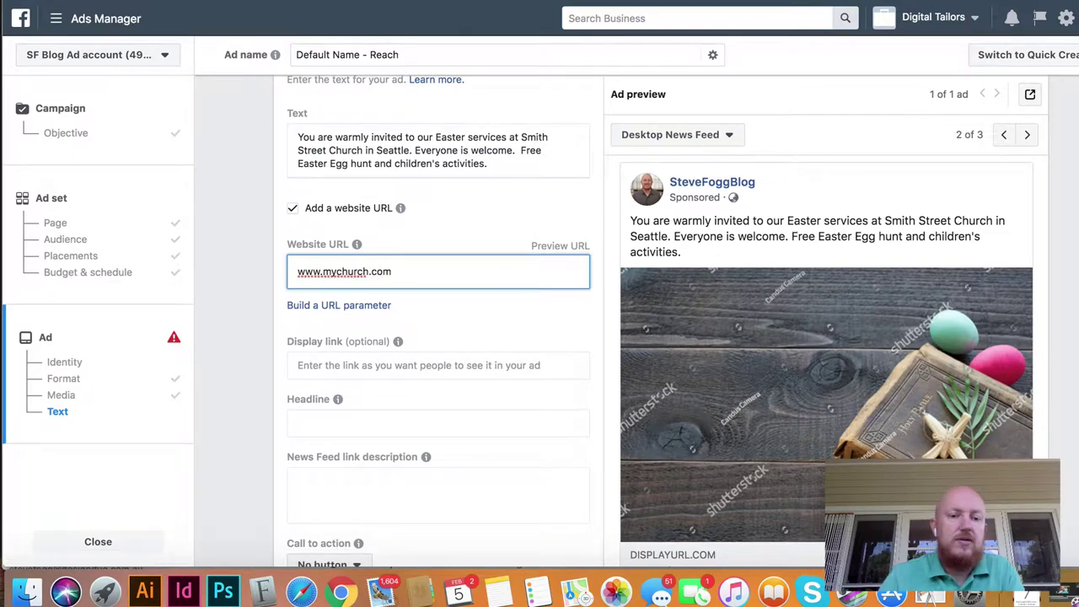
pyautogui.click(241, 340)
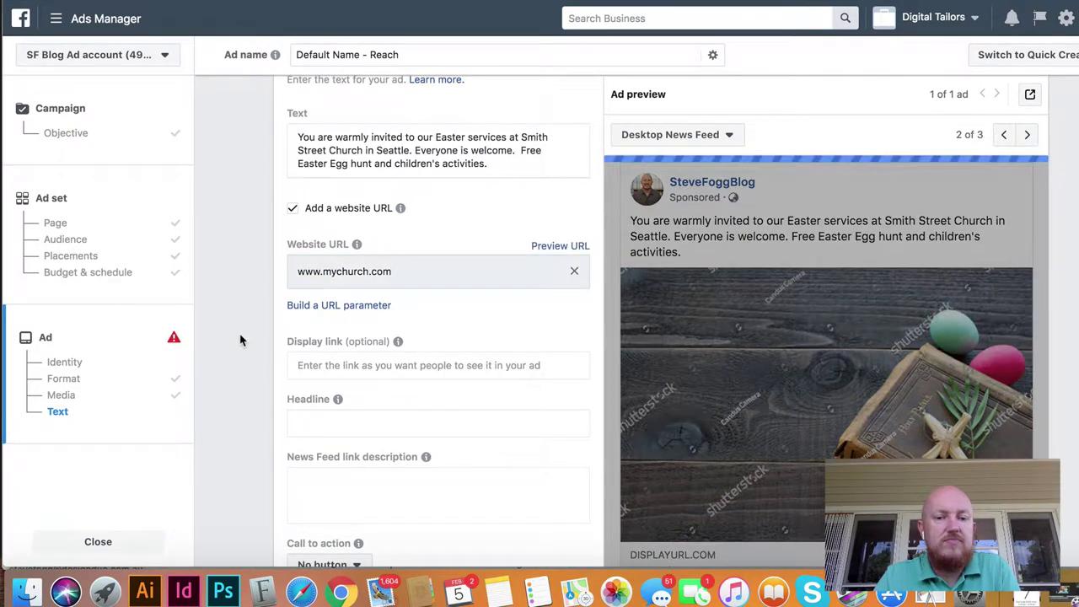
# Step: Set the ad's headline to "Easter Egg Hunt"
pyautogui.scroll(-1, 240, 339)
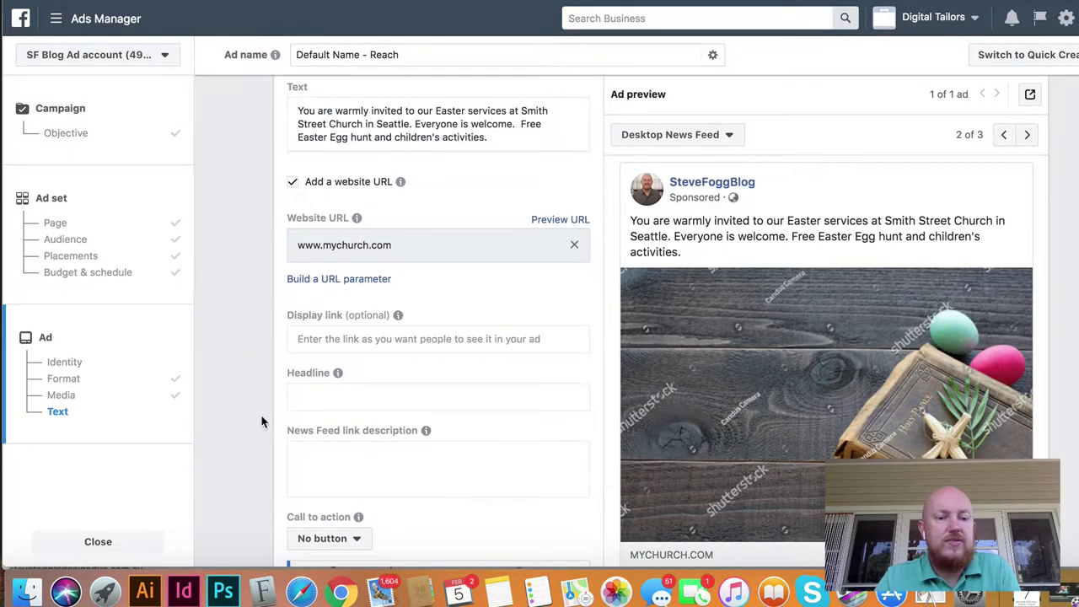
pyautogui.scroll(-2, 261, 422)
pyautogui.click(327, 329)
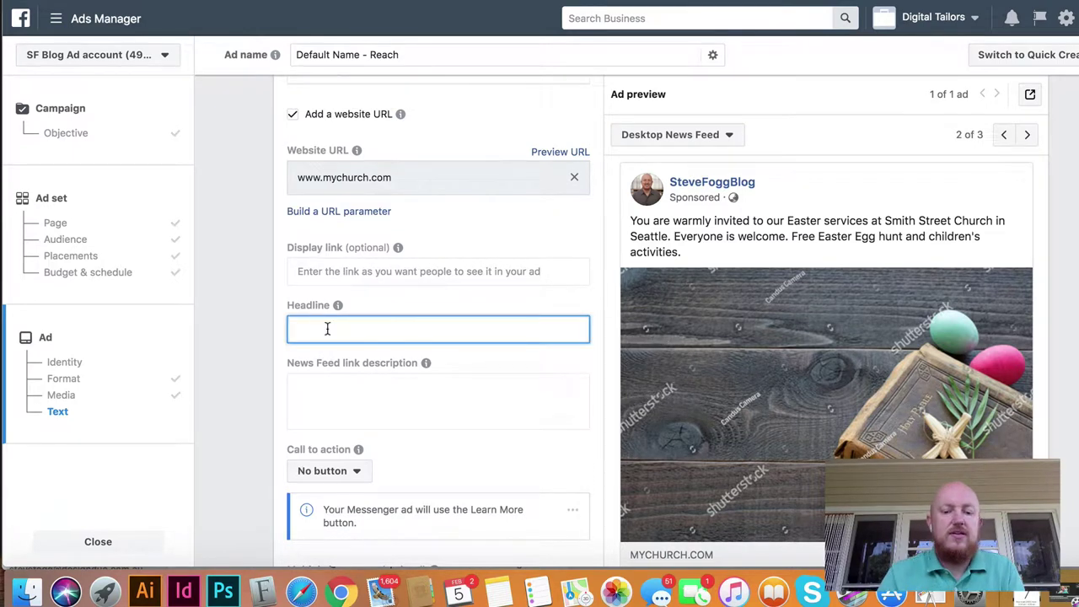
pyautogui.write('Easter E')
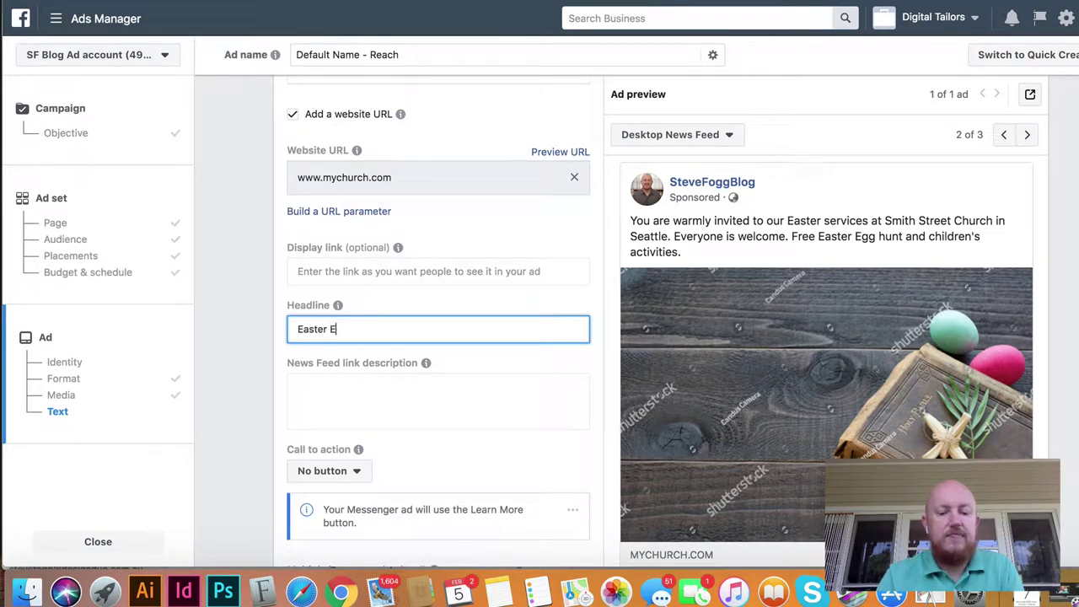
pyautogui.write('gg Hunt')
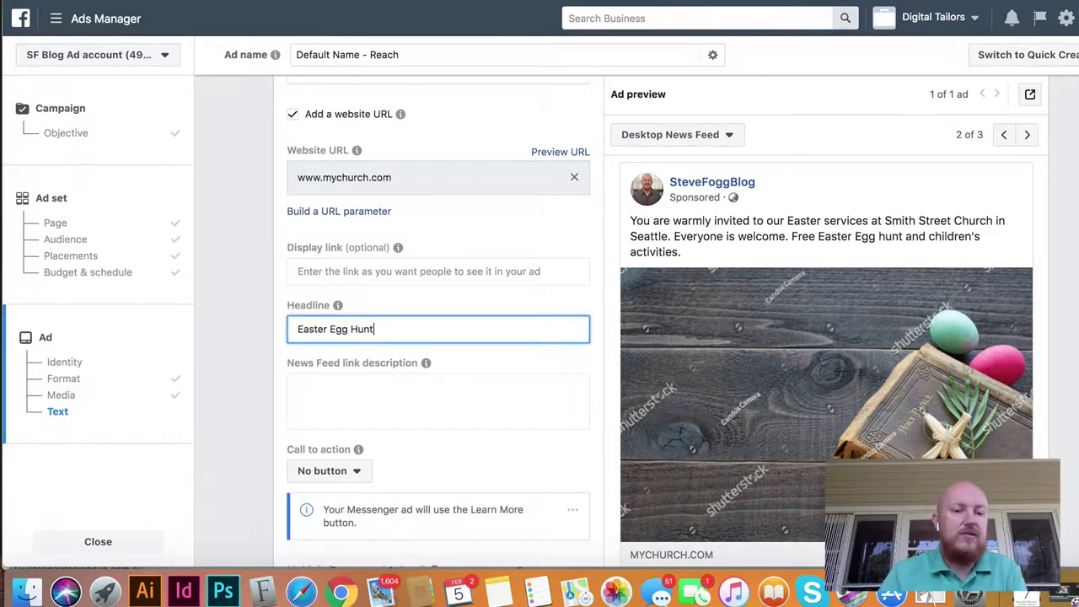
# Step: Extend the ad's headline to read "Easter Egg Hunt - Childrens Activities"
pyautogui.scroll(-2, 438, 337)
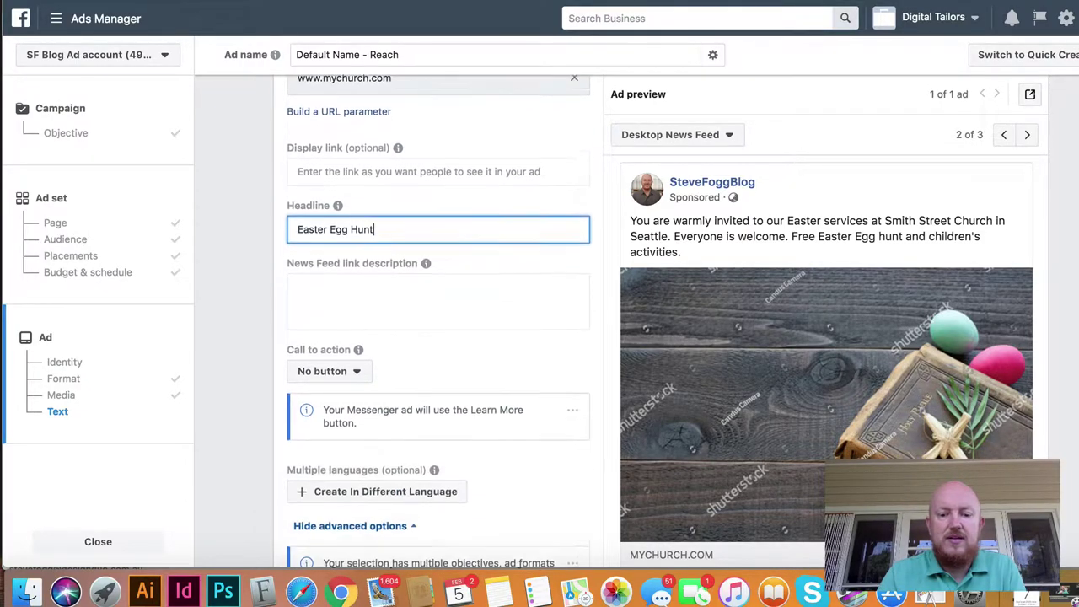
pyautogui.scroll(-10, 438, 337)
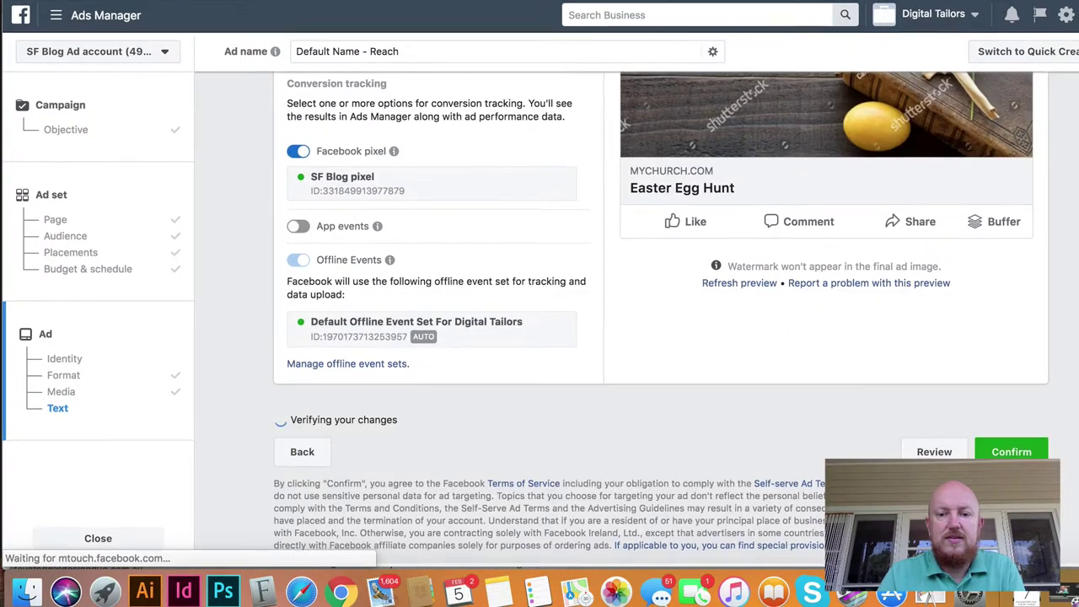
pyautogui.scroll(8, 438, 321)
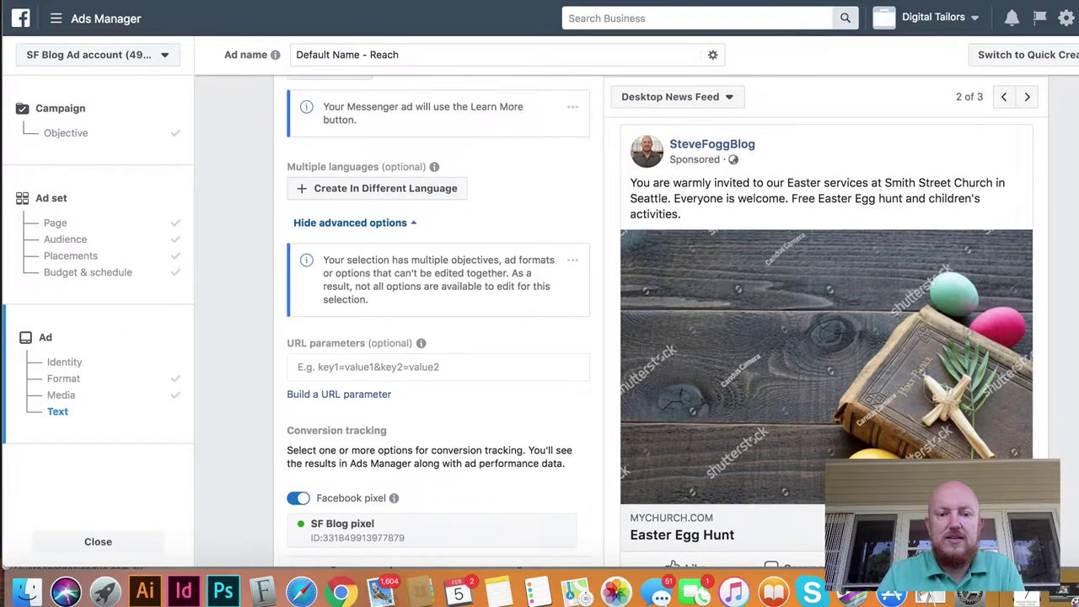
pyautogui.scroll(-1, 602, 481)
pyautogui.scroll(2, 1068, 351)
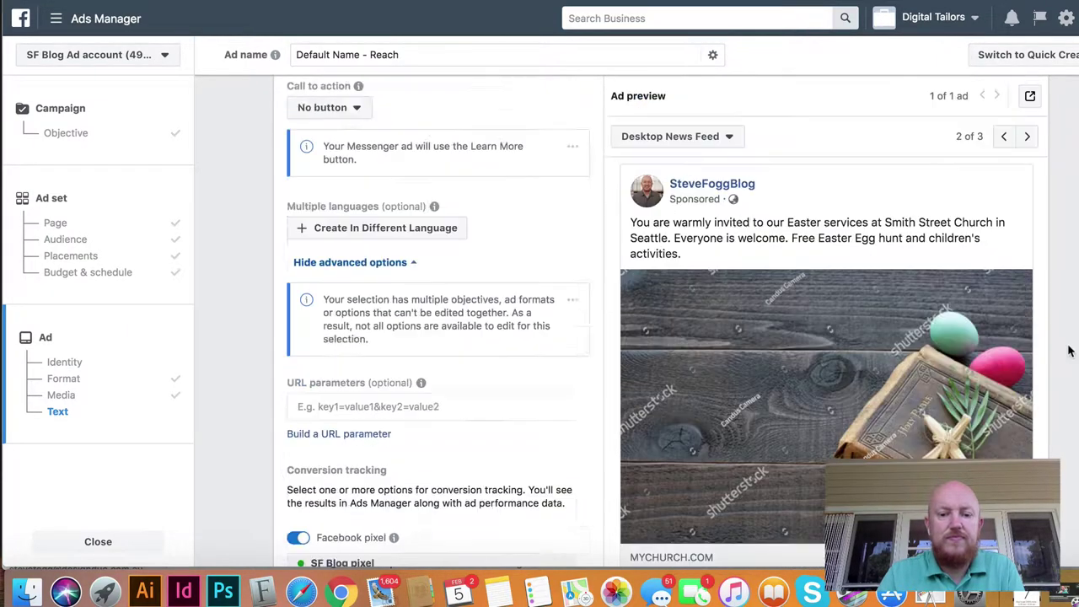
pyautogui.scroll(3, 1068, 351)
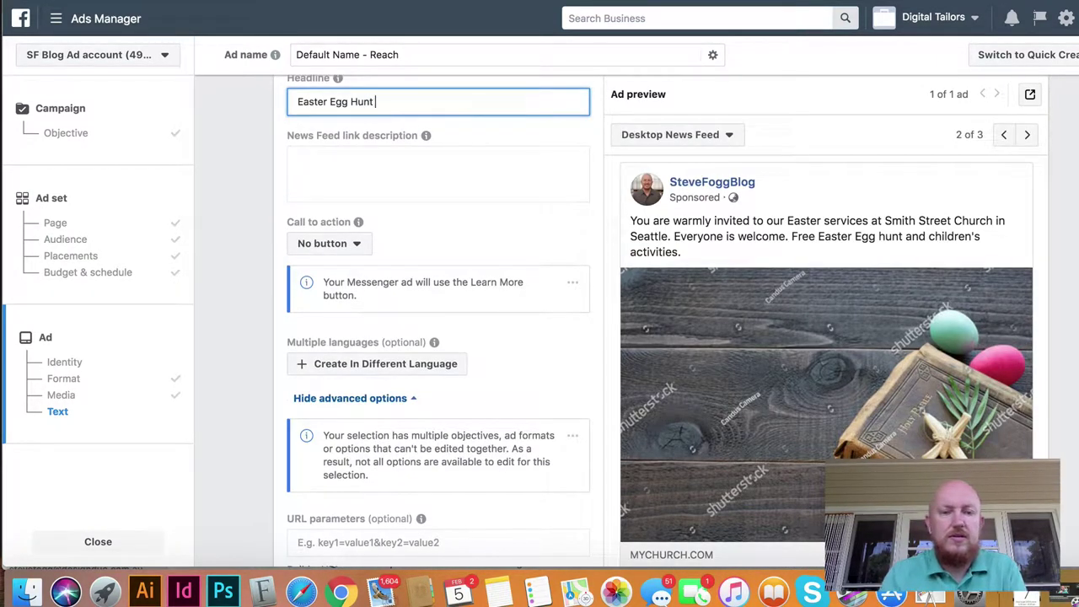
pyautogui.write('ren')
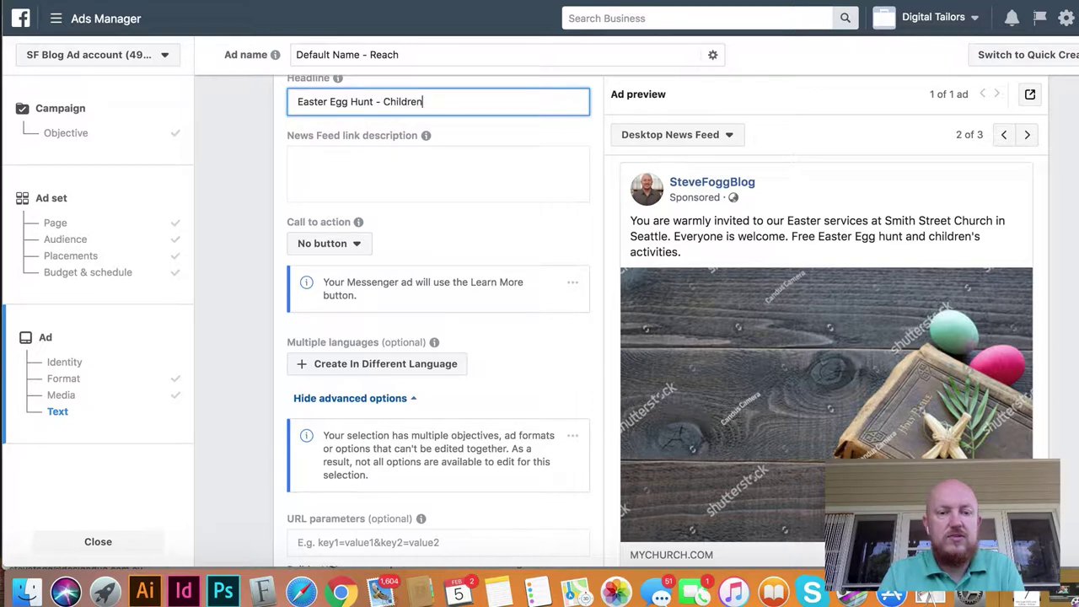
pyautogui.write('s Activities')
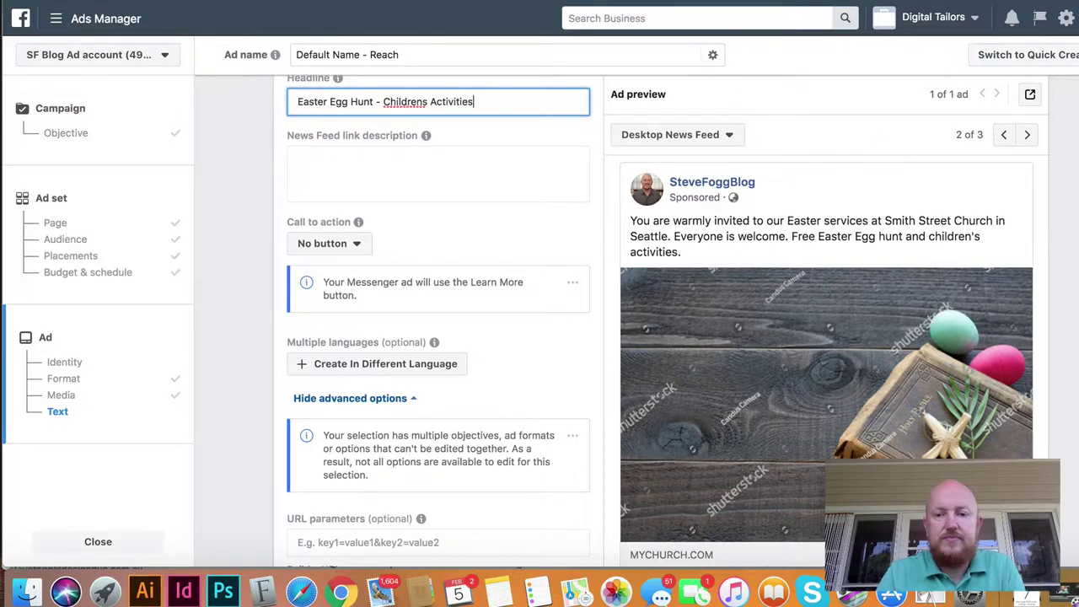
# Step: Set the ad's call to action to Learn More and check it in the ad preview
pyautogui.scroll(-5, 1069, 216)
pyautogui.scroll(-5, 661, 320)
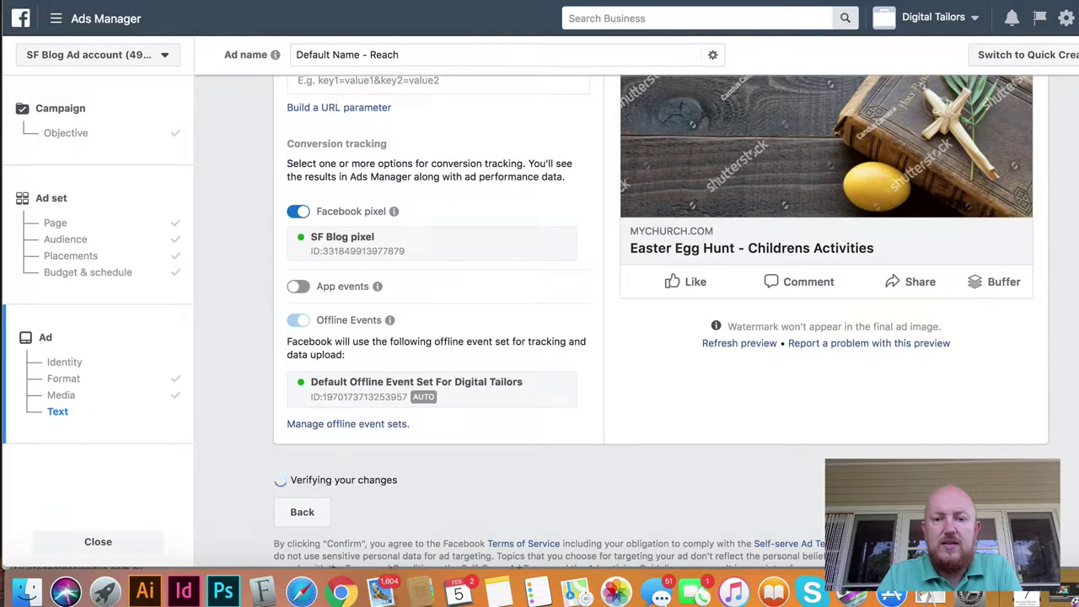
pyautogui.scroll(6, 1072, 217)
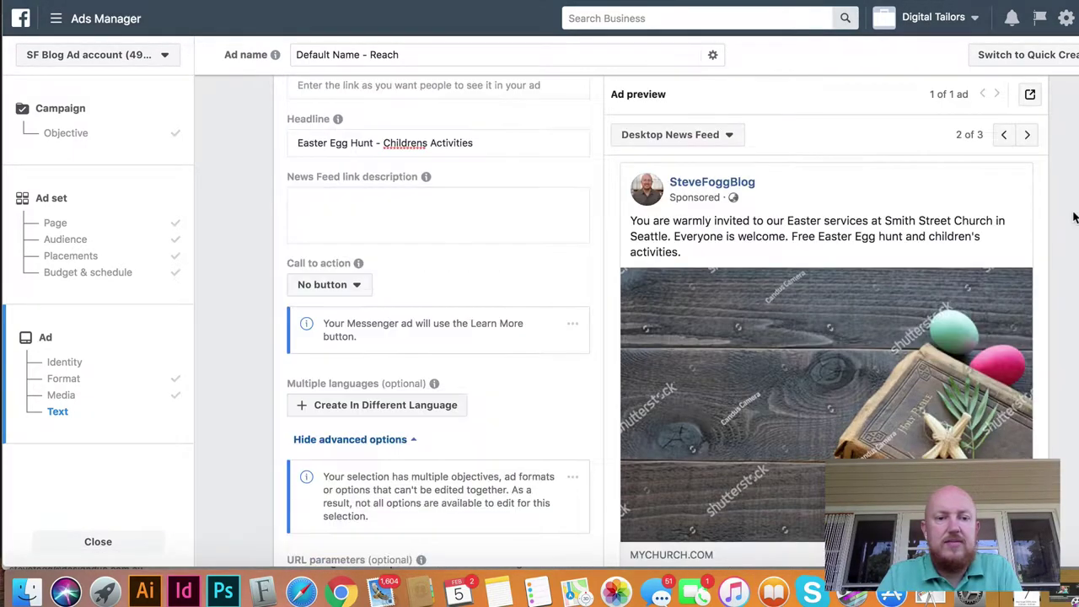
pyautogui.click(356, 285)
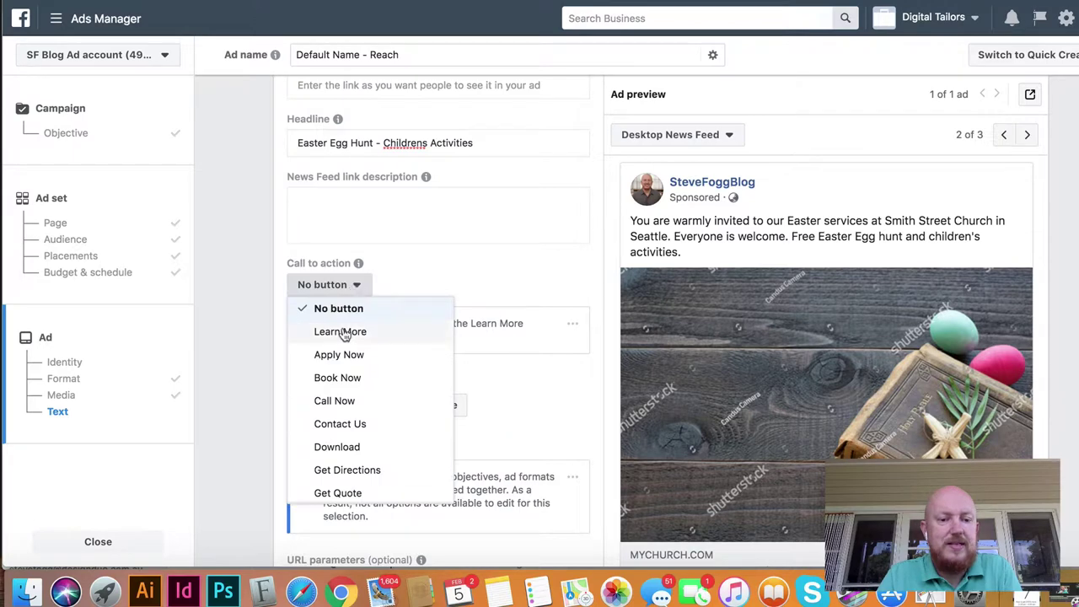
pyautogui.click(296, 337)
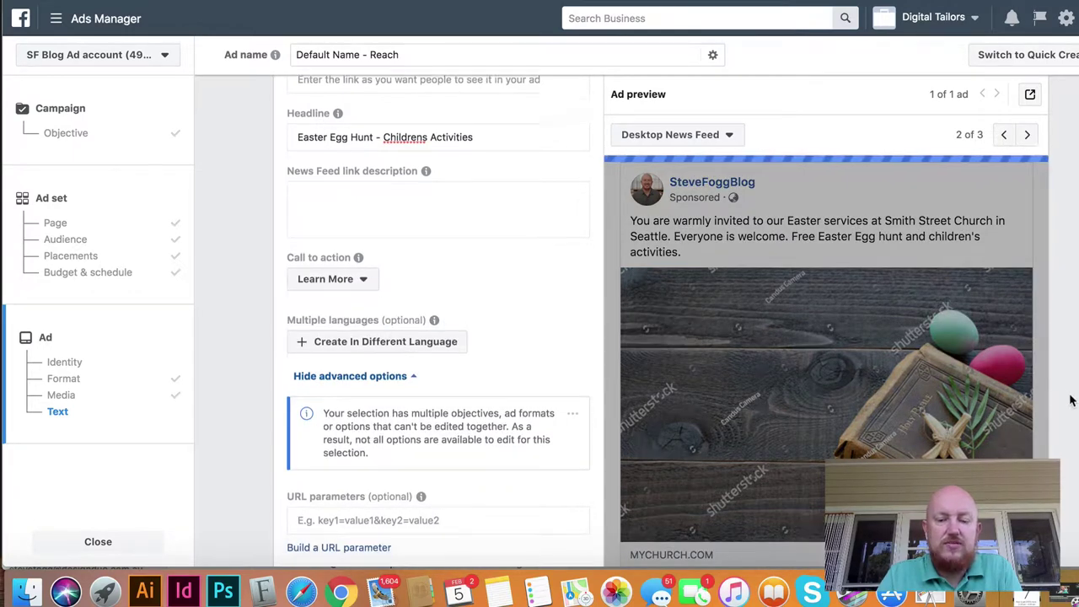
pyautogui.scroll(-2, 1070, 400)
pyautogui.scroll(-4, 1070, 401)
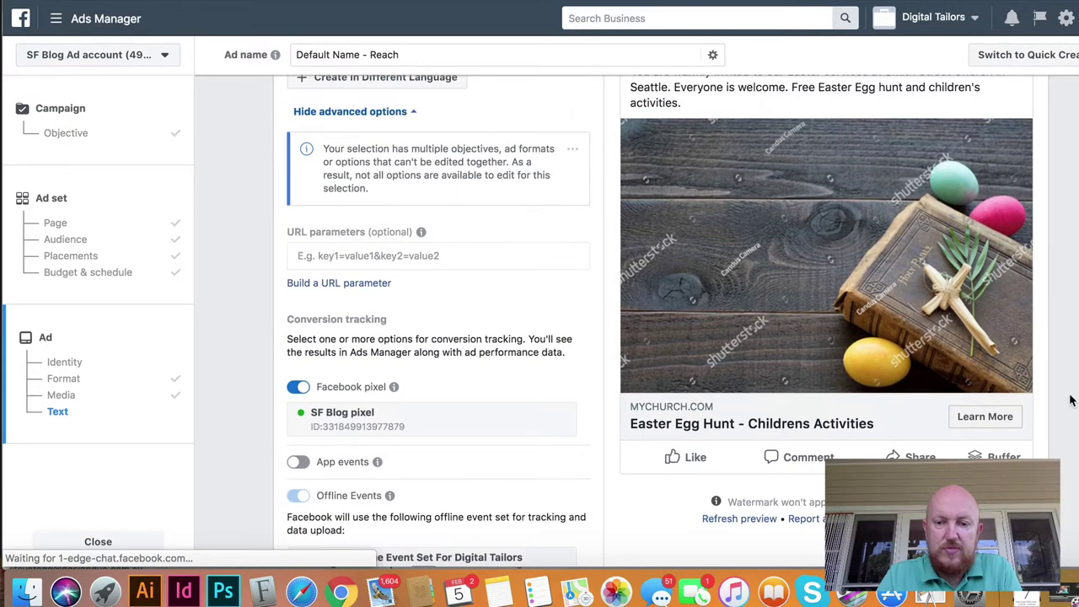
pyautogui.scroll(2, 1049, 257)
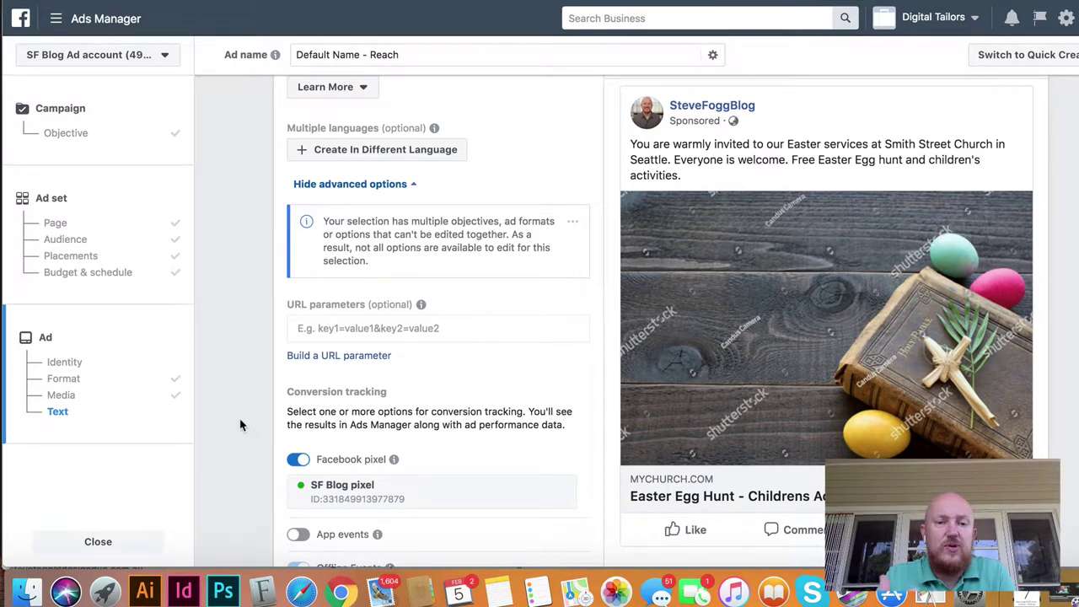
# Step: Review the ad's text, URL and headline, and look through the available call-to-action options without changing the selection
pyautogui.scroll(-1, 239, 423)
pyautogui.scroll(6, 239, 424)
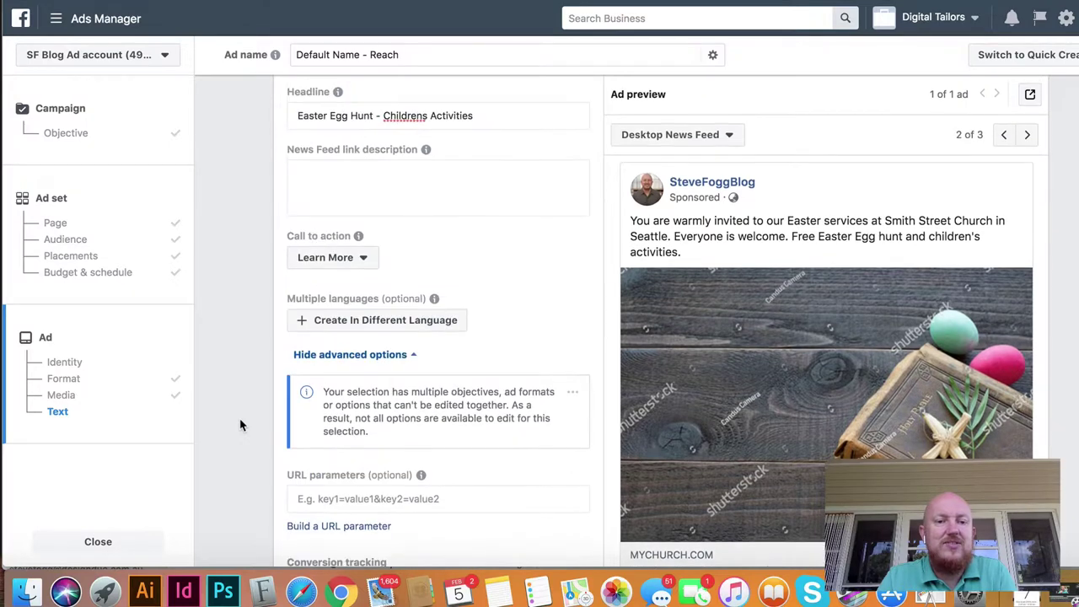
pyautogui.scroll(5, 239, 424)
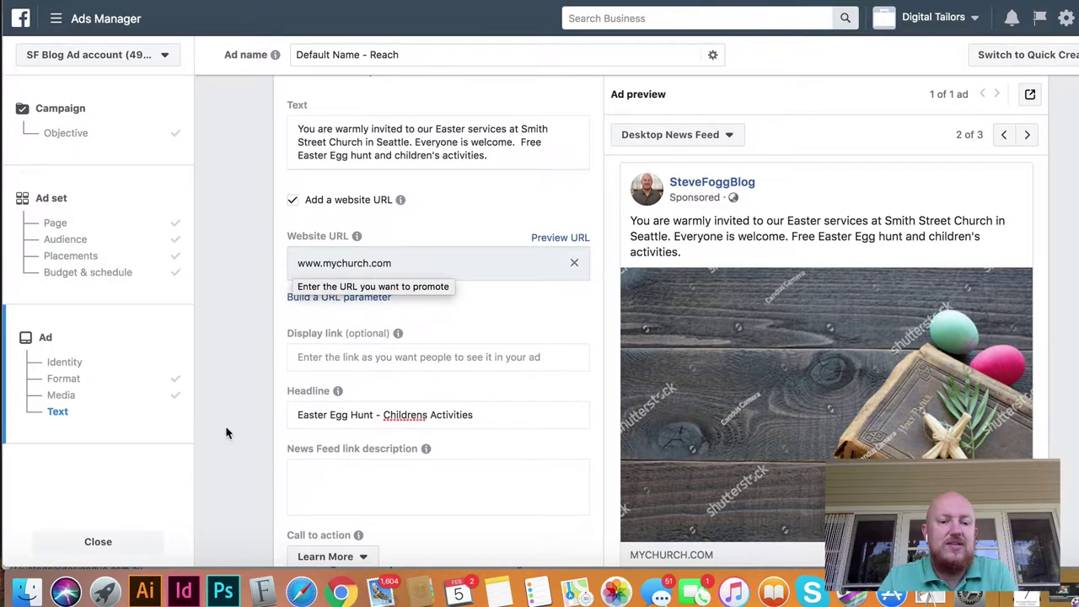
pyautogui.scroll(-5, 226, 433)
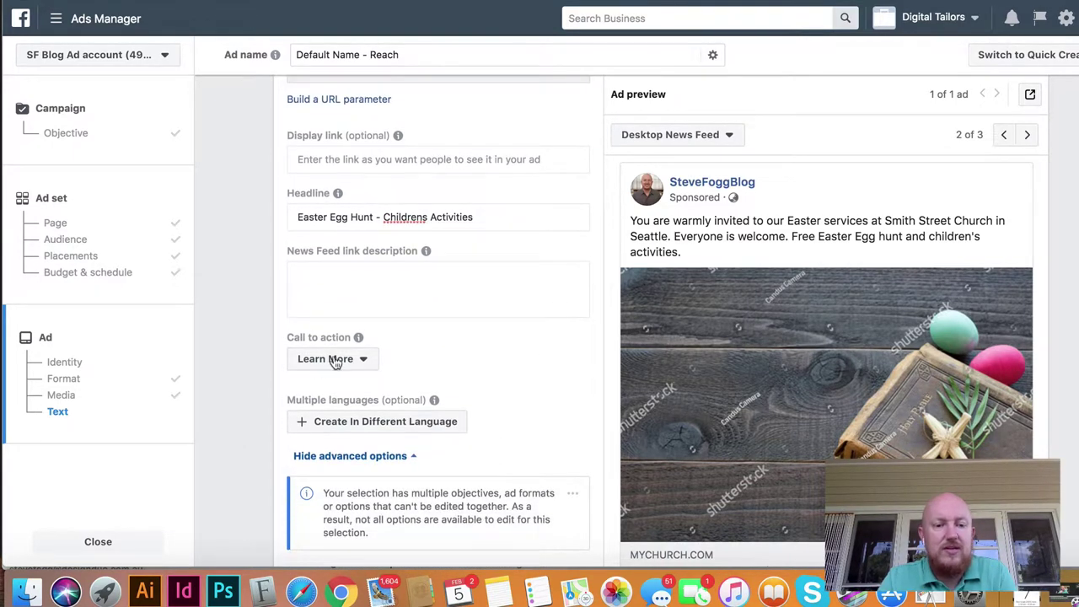
pyautogui.click(364, 360)
pyautogui.scroll(-8, 396, 297)
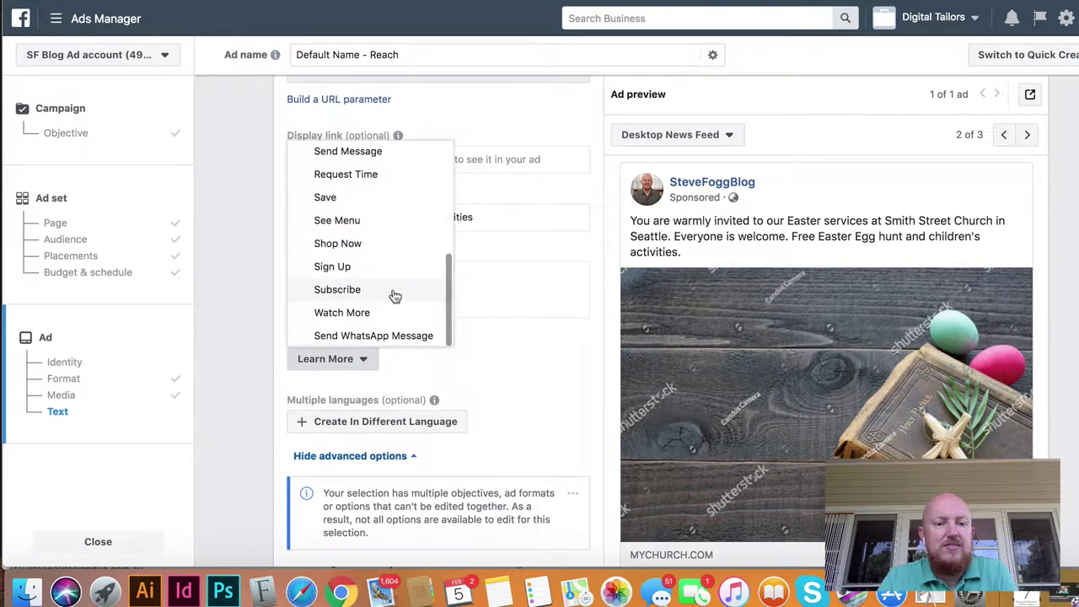
pyautogui.scroll(8, 393, 296)
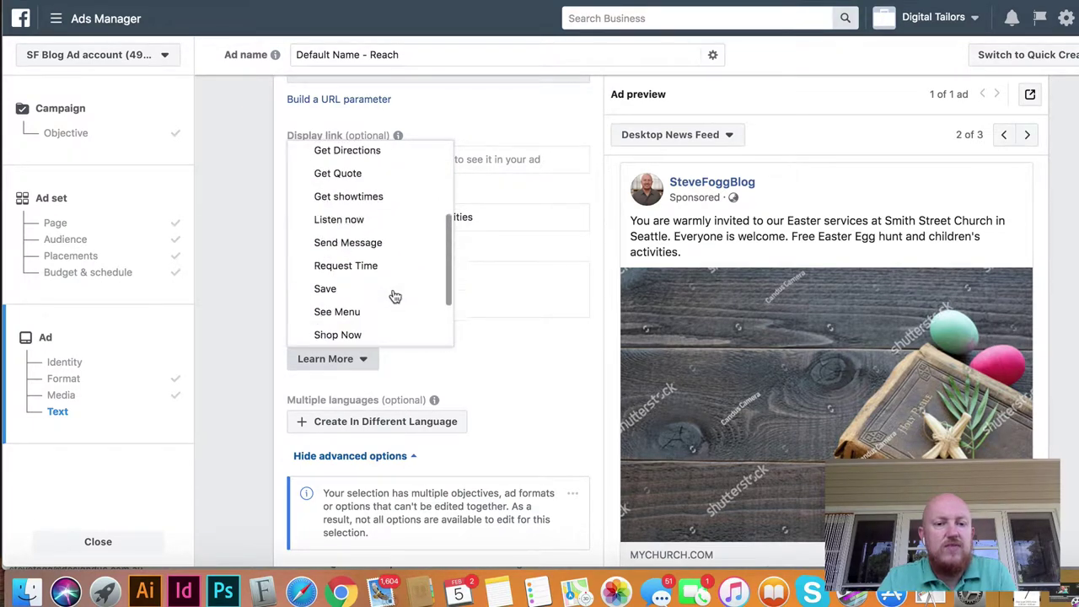
pyautogui.click(259, 203)
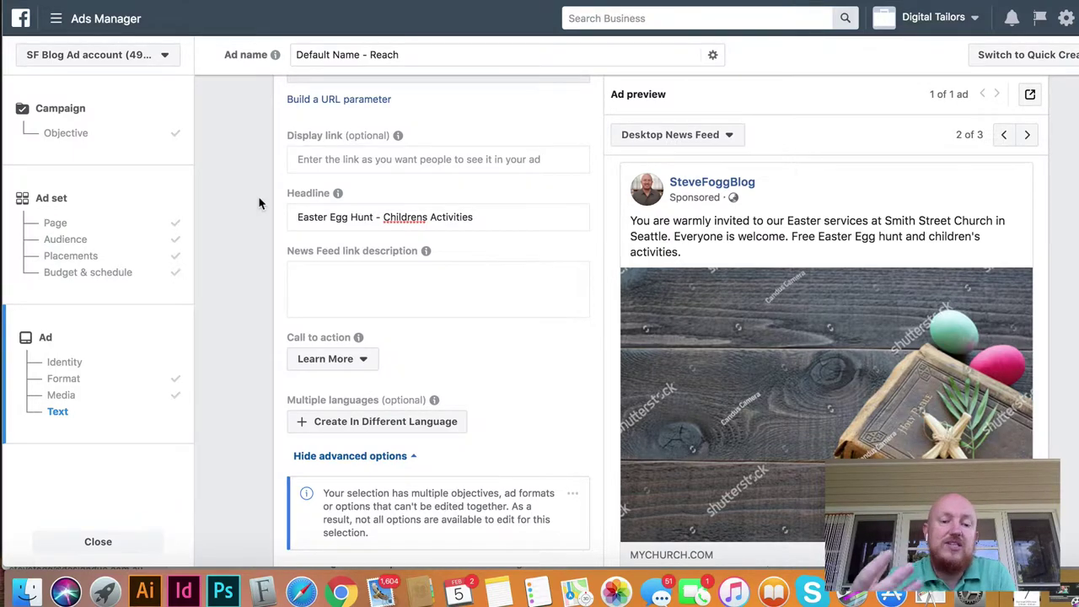
# Step: Examine the ad's conversion tracking settings, including the Facebook pixel, app events and offline events
pyautogui.scroll(-5, 257, 202)
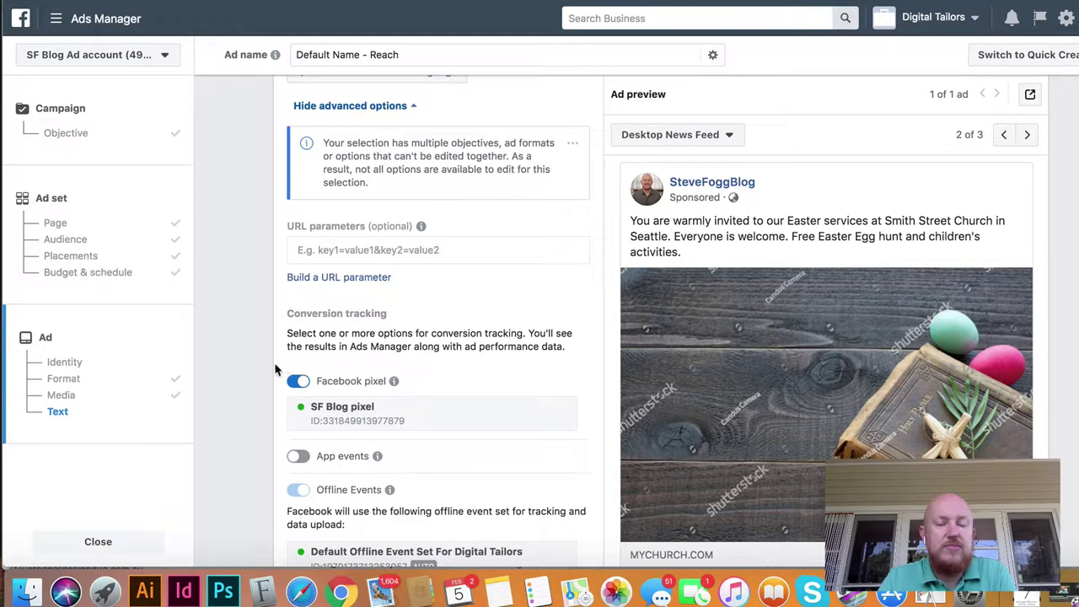
pyautogui.moveTo(394, 380)
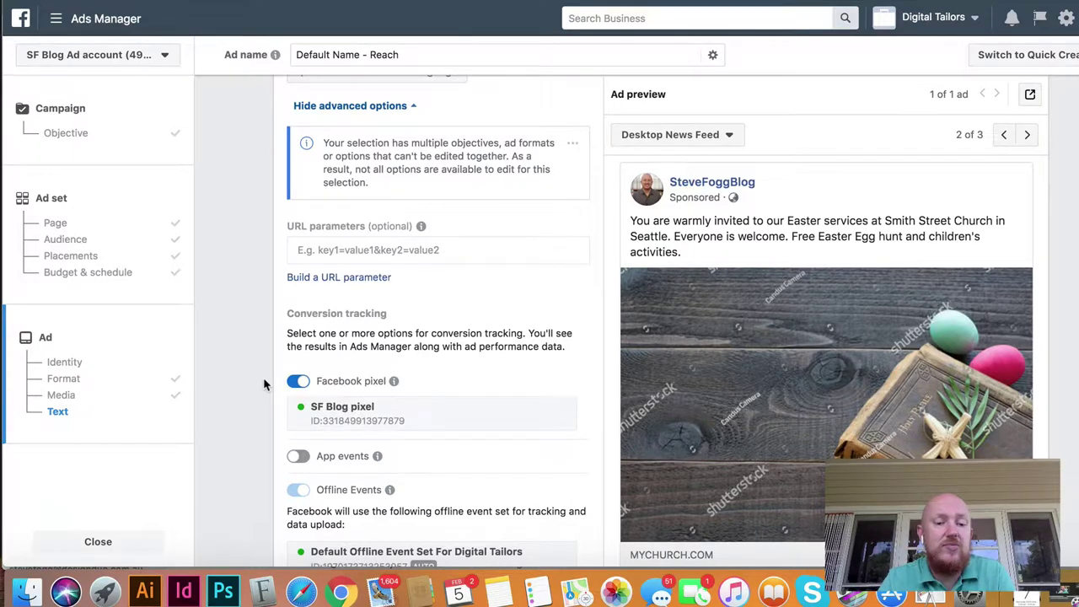
pyautogui.scroll(-4, 264, 384)
pyautogui.scroll(4, 264, 384)
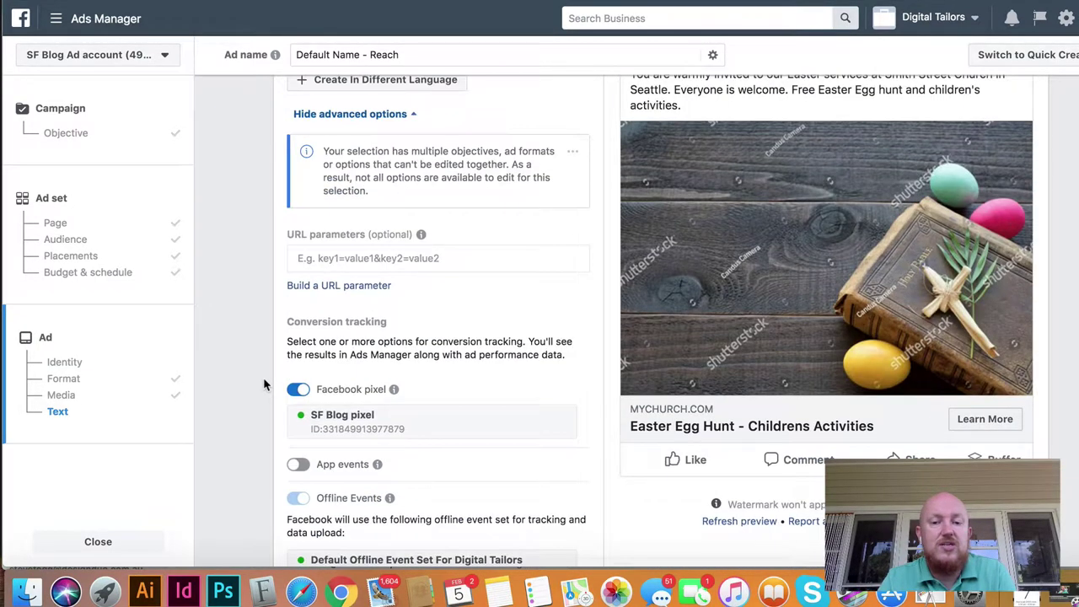
pyautogui.scroll(-3, 263, 384)
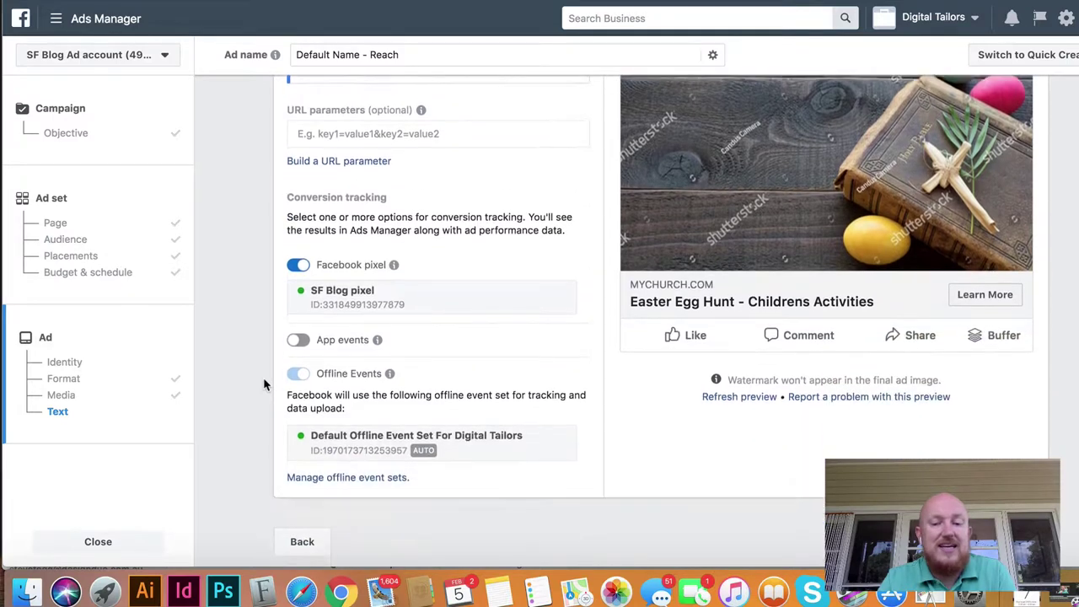
pyautogui.scroll(5, 264, 384)
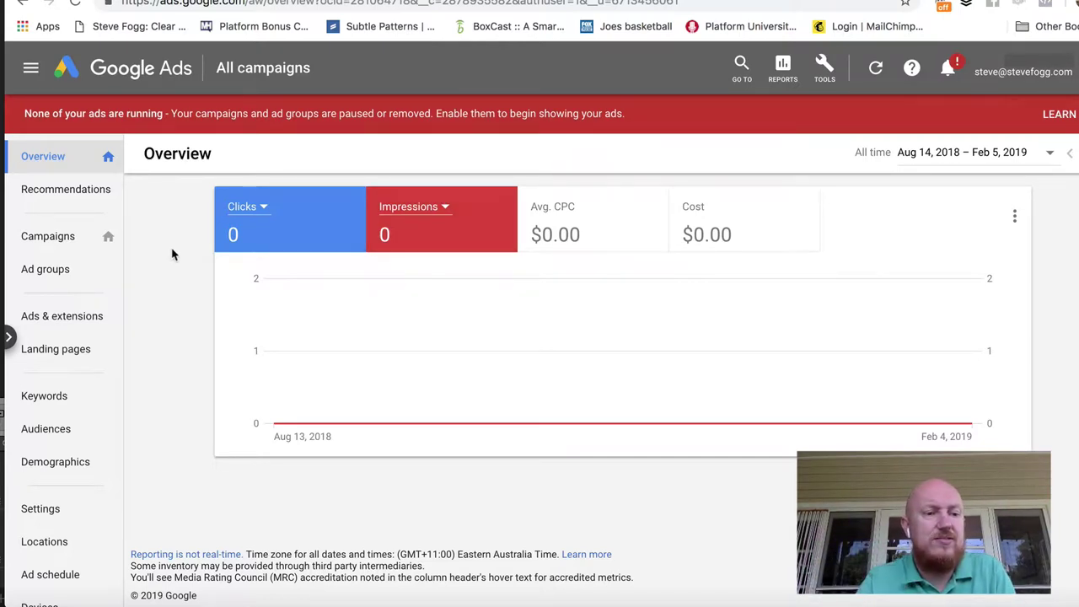
# Step: Switch to Google Ads and start a new campaign with Website traffic as its goal
pyautogui.click(53, 237)
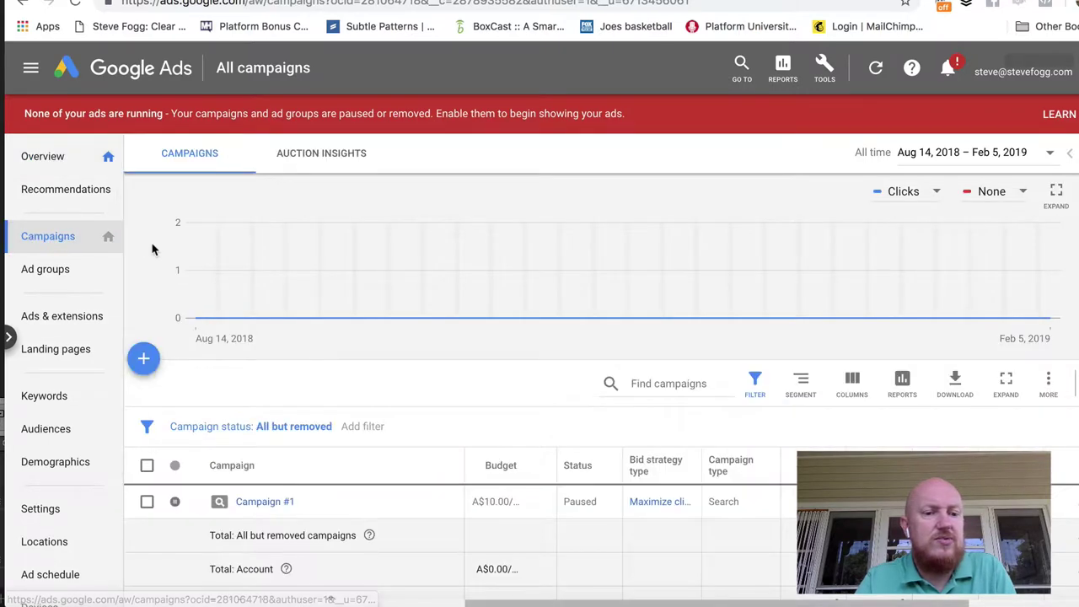
pyautogui.click(146, 361)
pyautogui.click(286, 414)
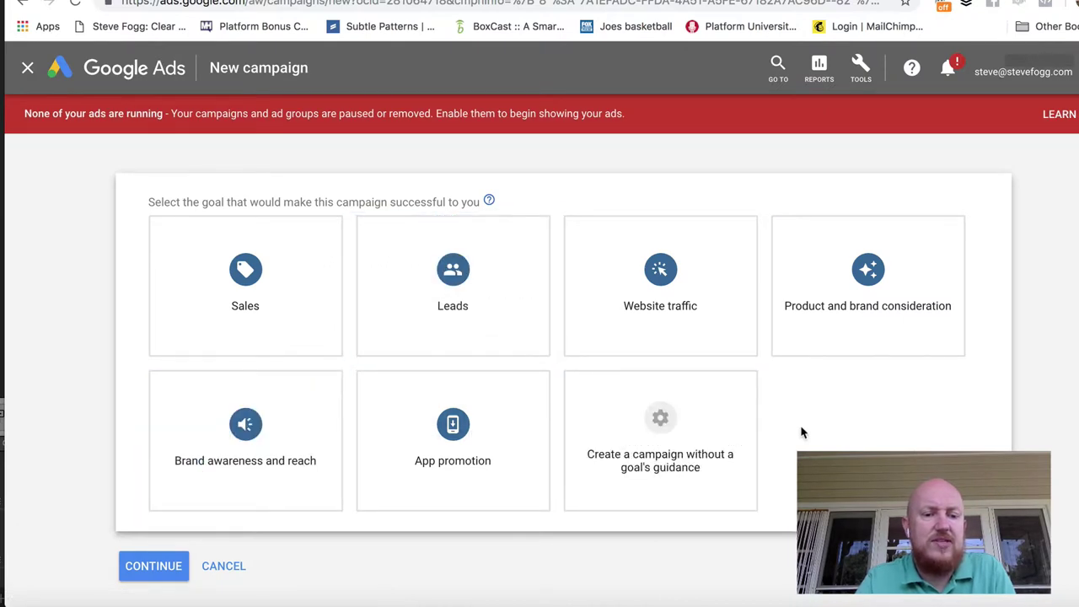
pyautogui.click(661, 290)
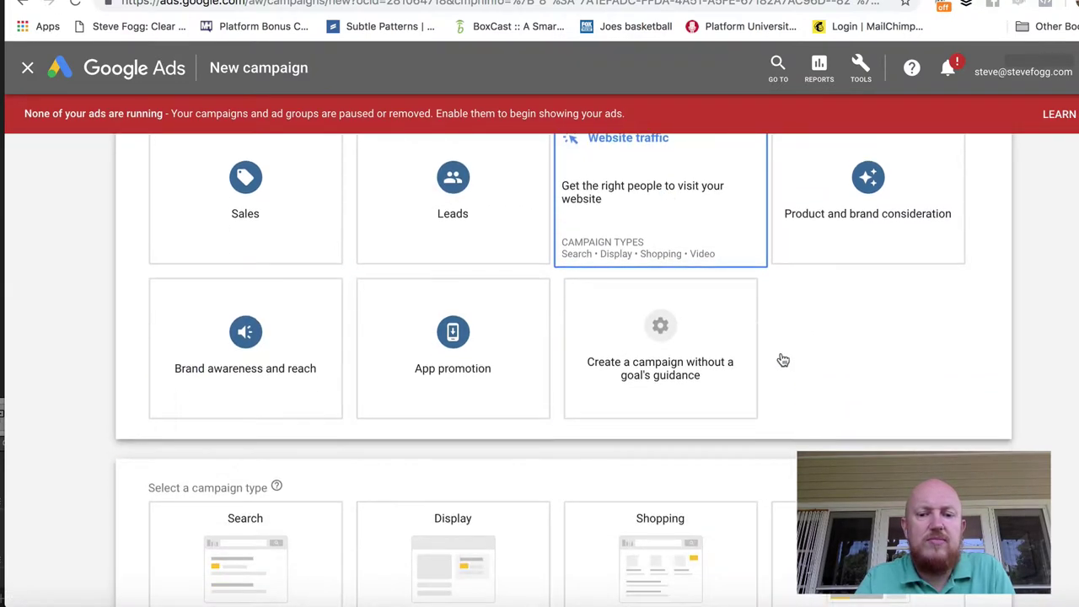
pyautogui.scroll(-1, 1052, 433)
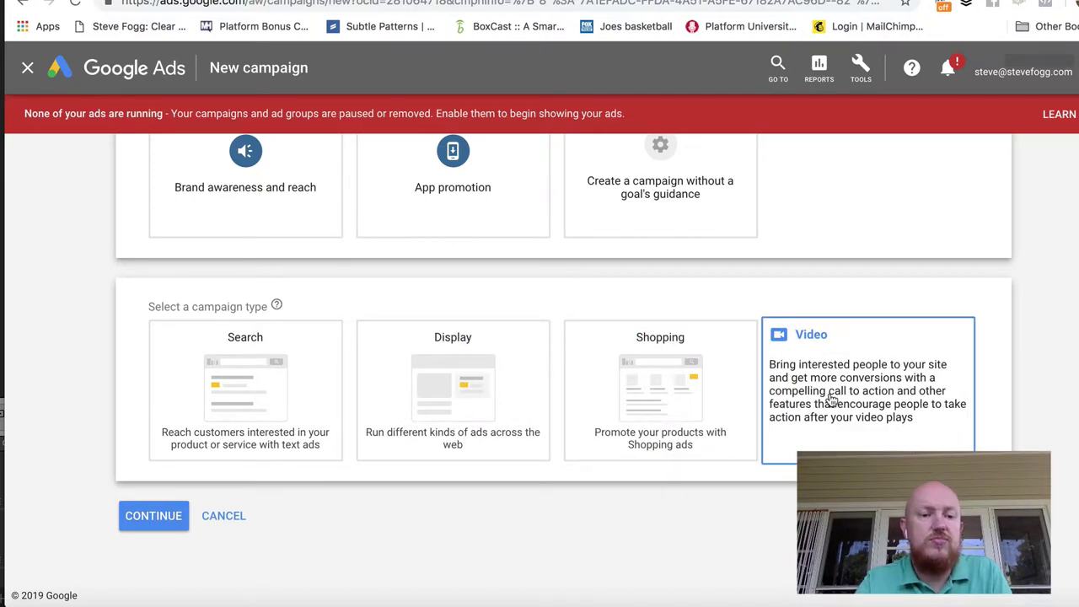
pyautogui.click(229, 384)
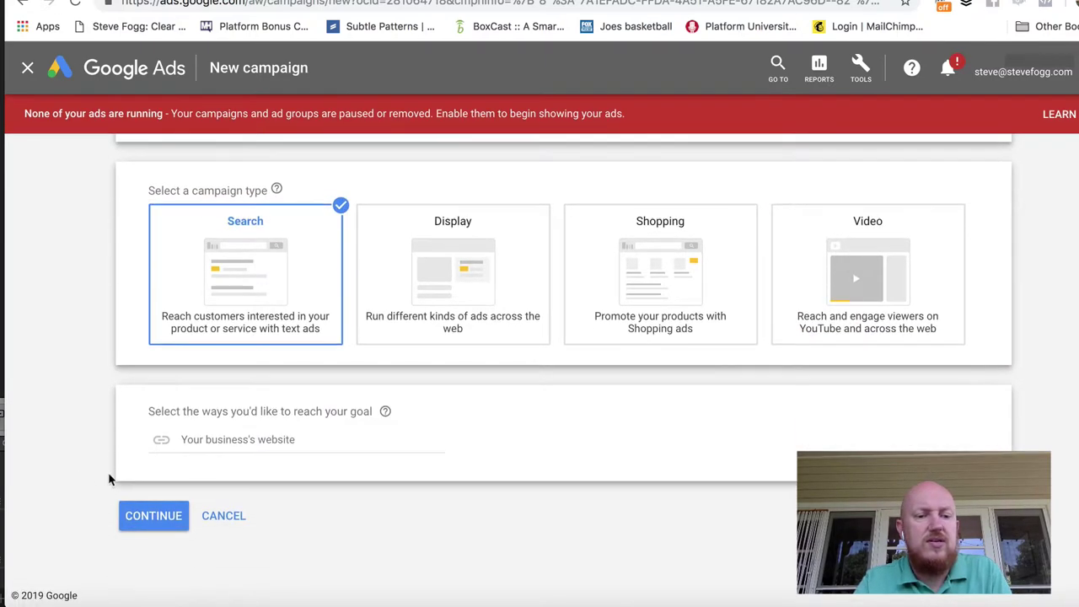
pyautogui.click(221, 447)
pyautogui.write('https://www.yourchurch.com')
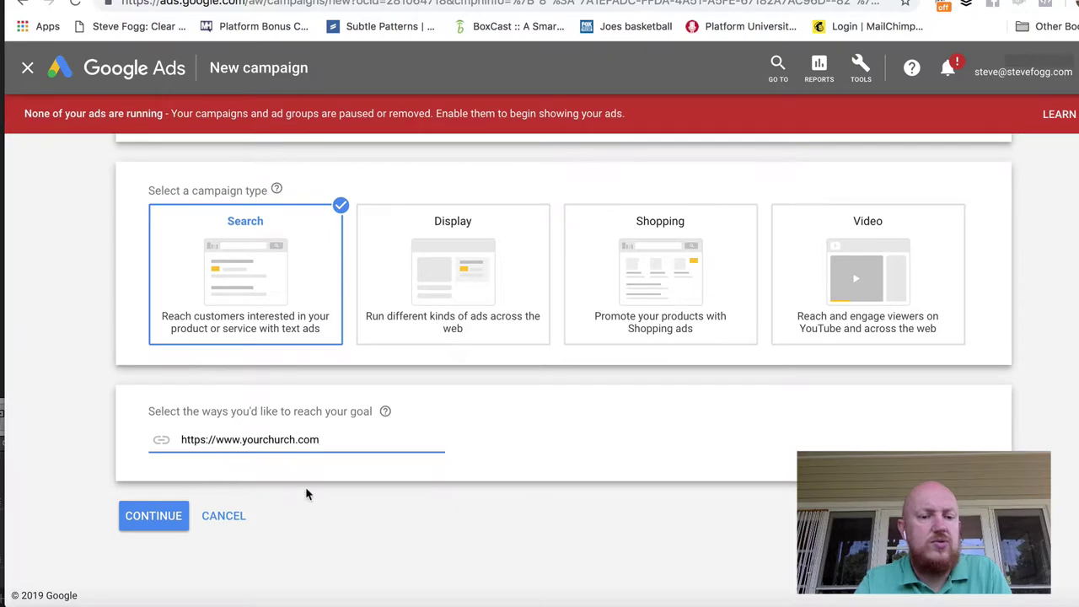
pyautogui.click(165, 524)
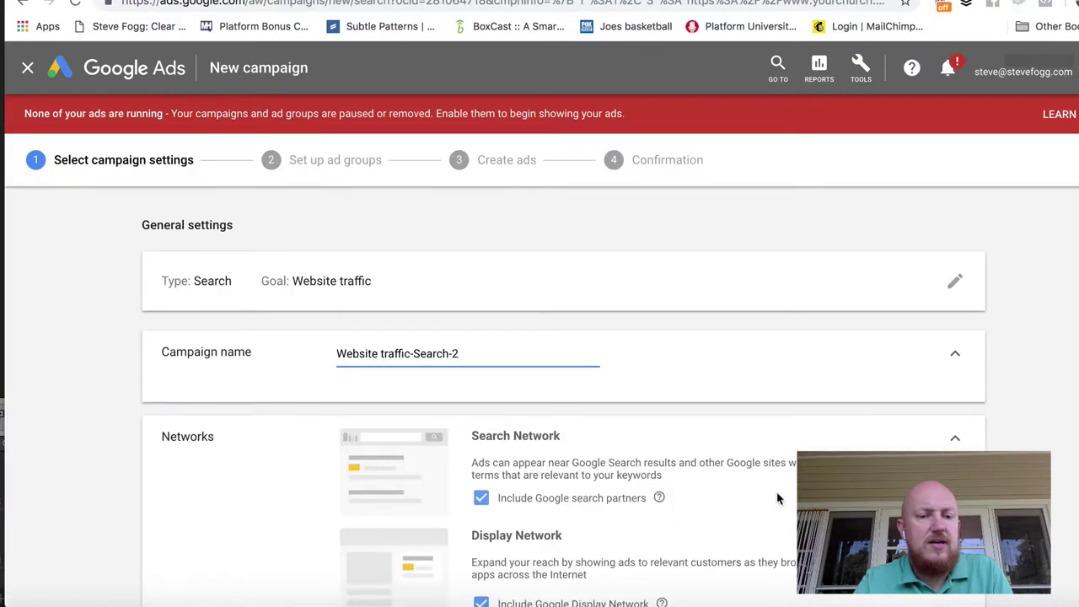
# Step: Name the campaign "Easter Churches near Me Campaign"
pyautogui.tripleClick(393, 353)
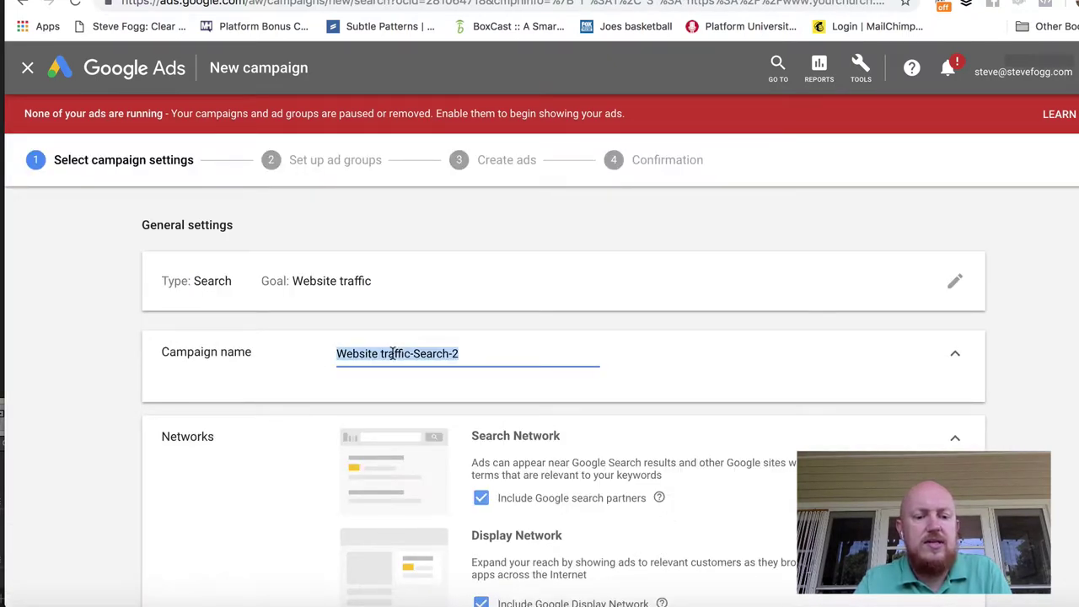
pyautogui.write('Easter')
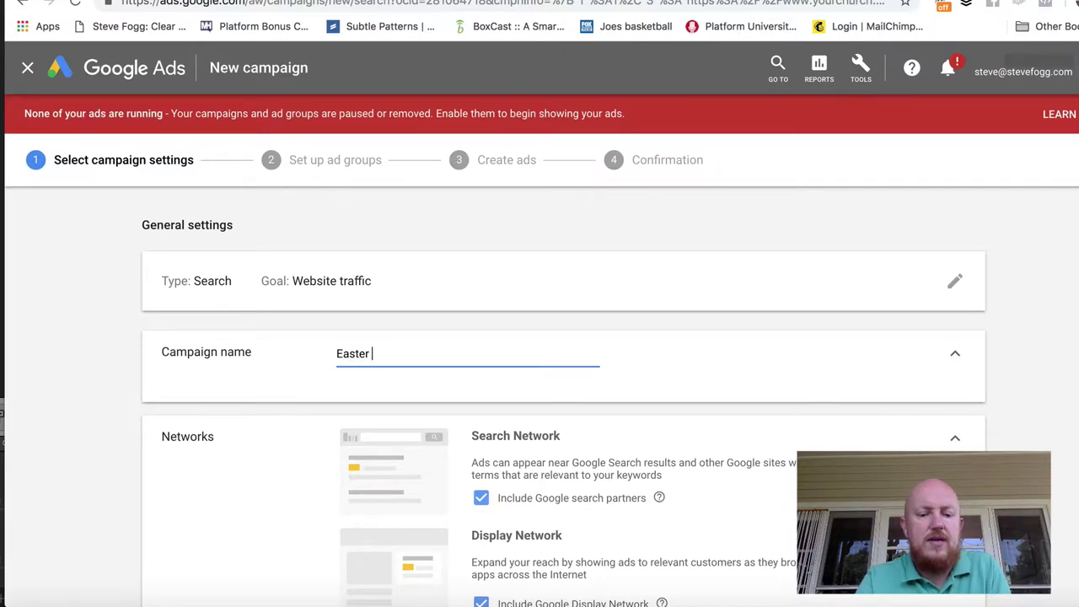
pyautogui.write(' Church')
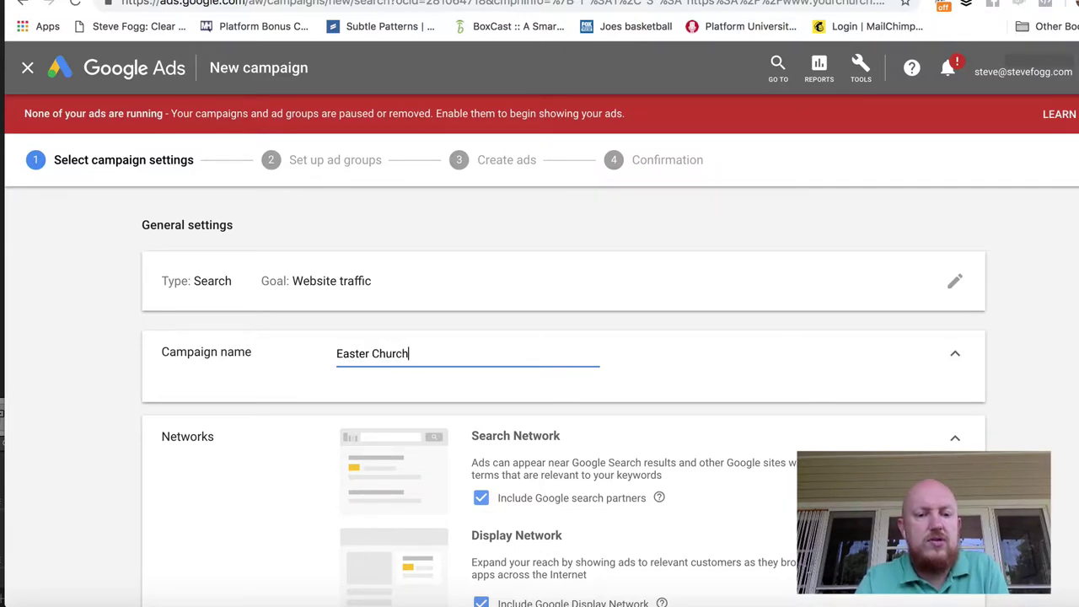
pyautogui.write('es near M')
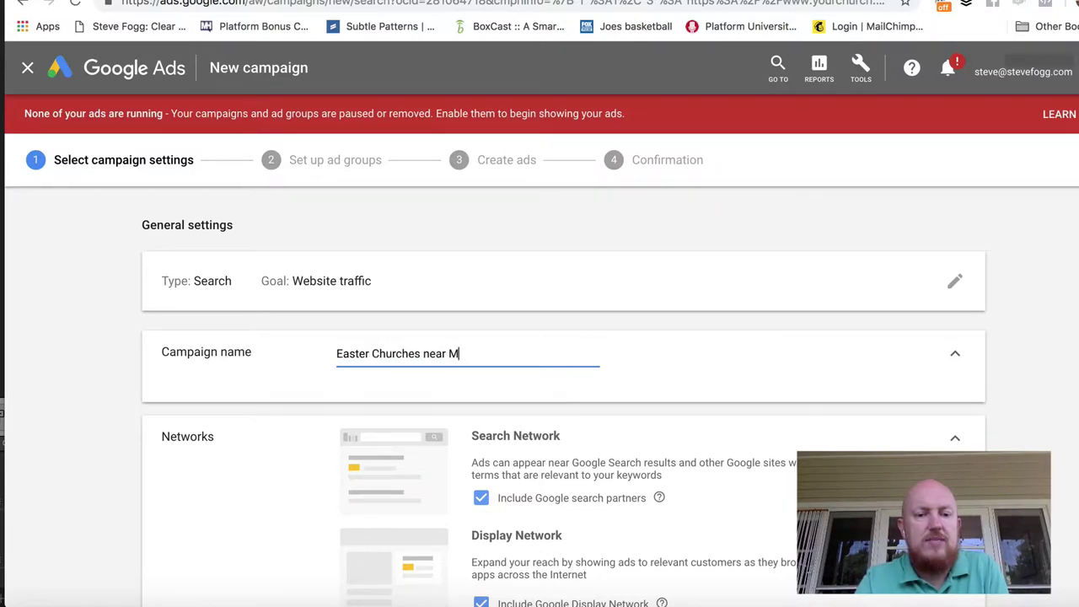
pyautogui.write('e Campaign')
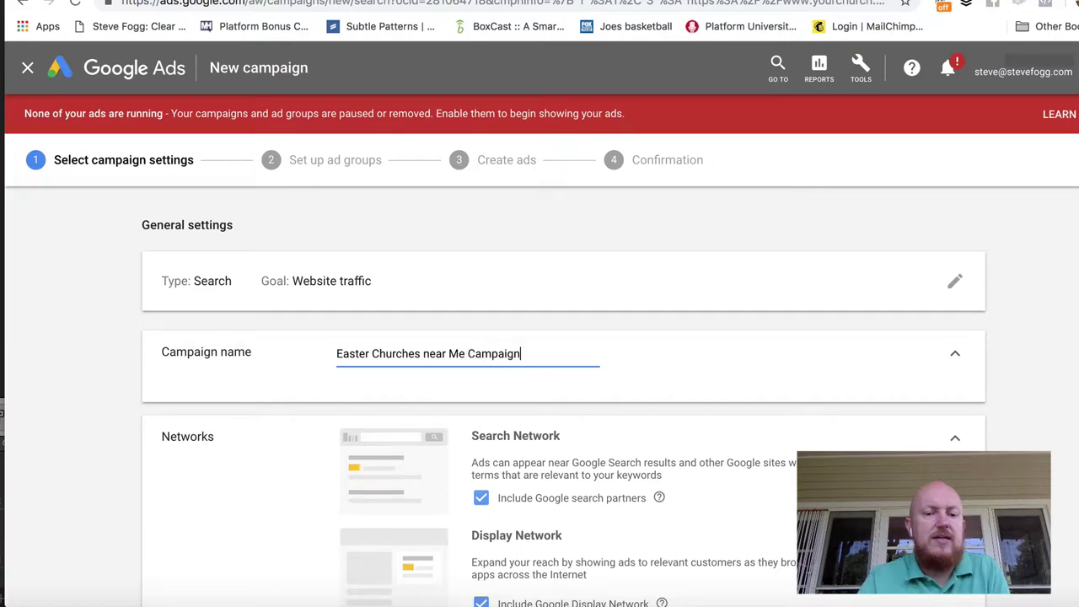
# Step: Exclude the Google Display Network from the campaign's networks, leaving Google search partners included
pyautogui.scroll(-1, 1004, 438)
pyautogui.scroll(-3, 1003, 437)
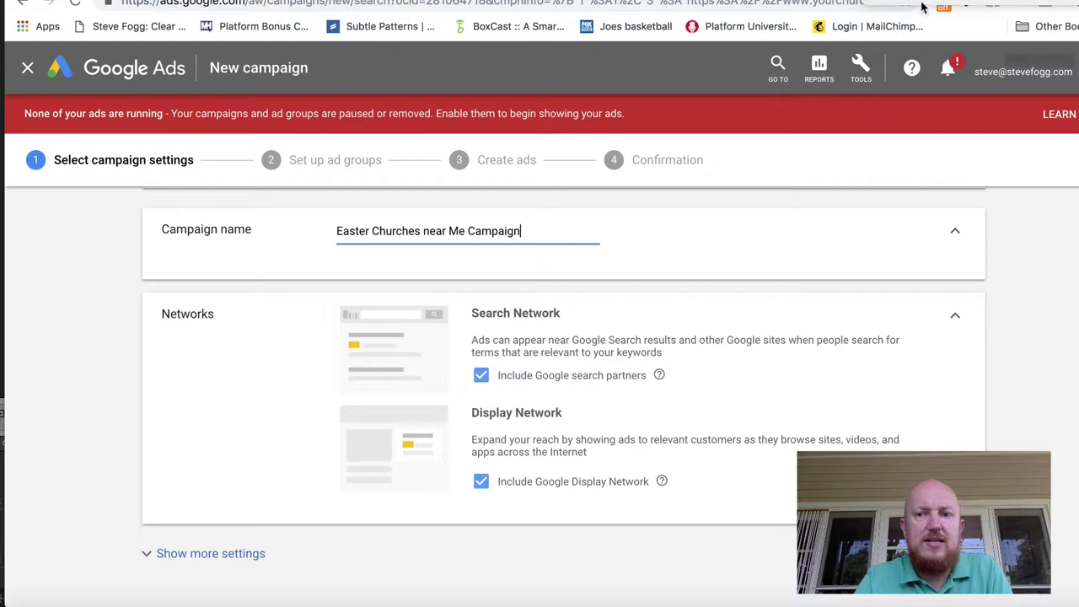
pyautogui.click(480, 482)
# Step: Switch location targeting to a custom location and target the Seattle-Tacoma WA, Washington, United States Nielsen DMA region
pyautogui.scroll(-5, 1017, 421)
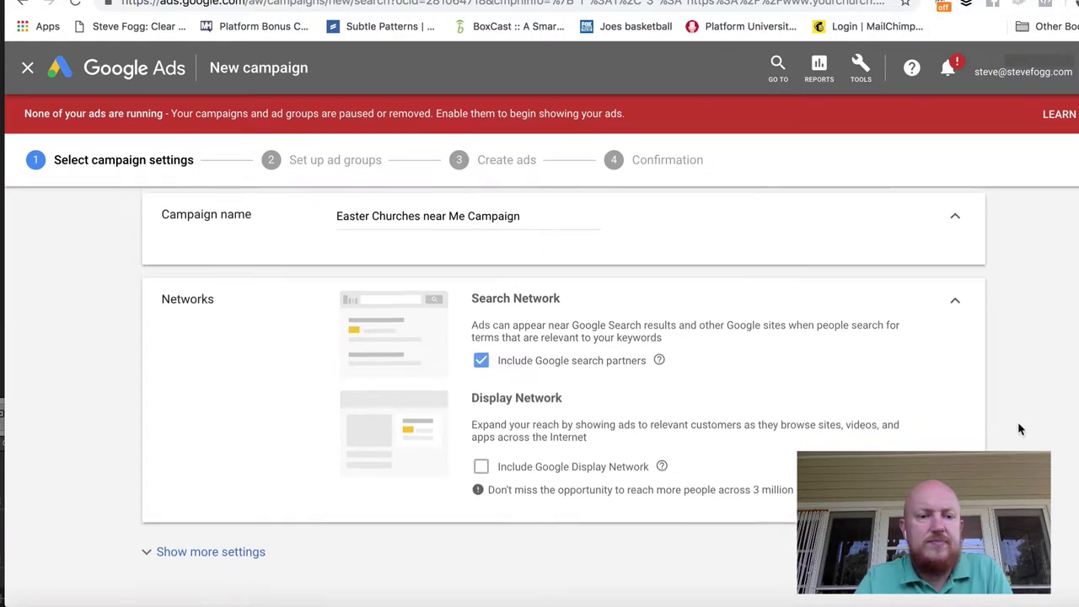
pyautogui.scroll(-2, 1017, 430)
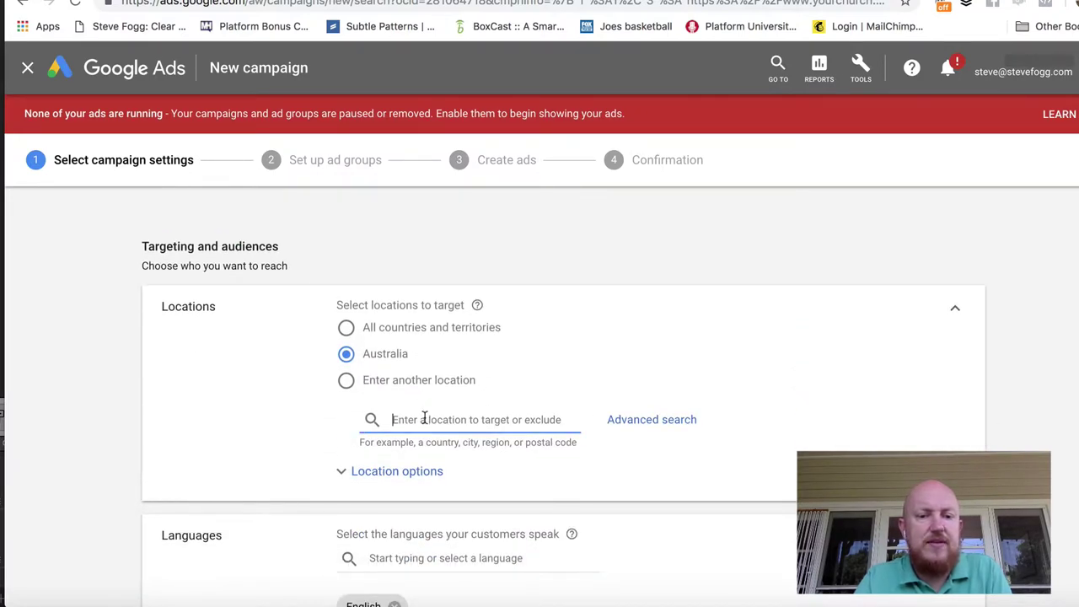
pyautogui.click(421, 381)
pyautogui.click(443, 419)
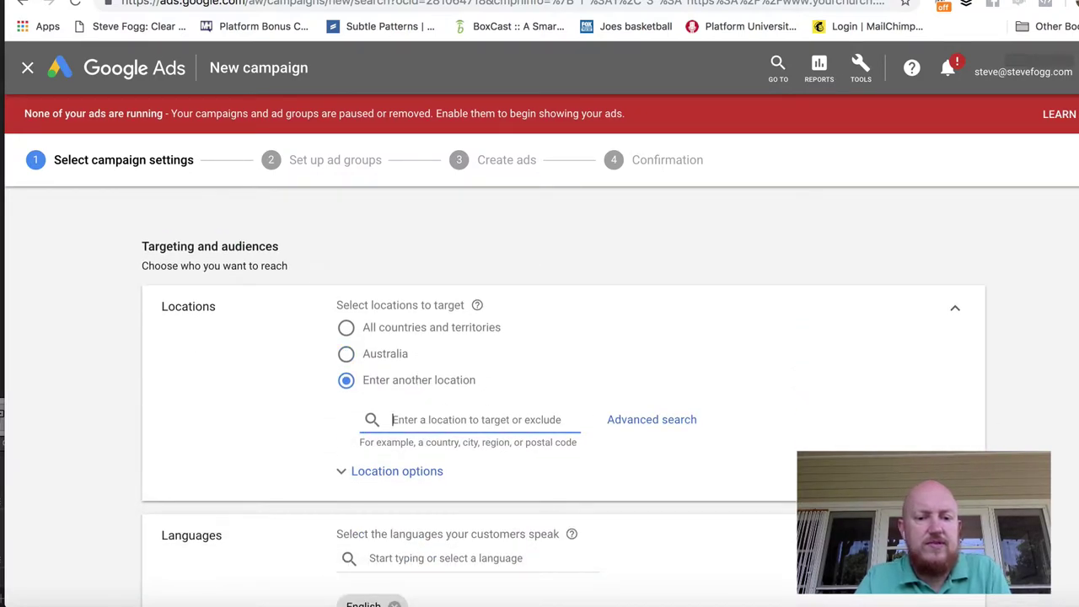
pyautogui.write('seattle')
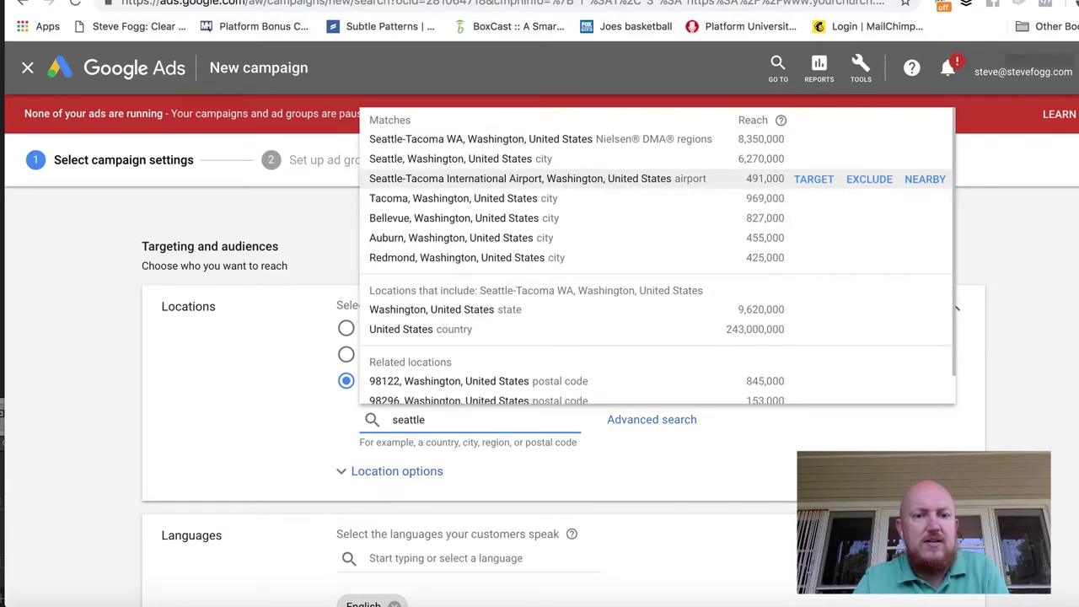
pyautogui.click(485, 140)
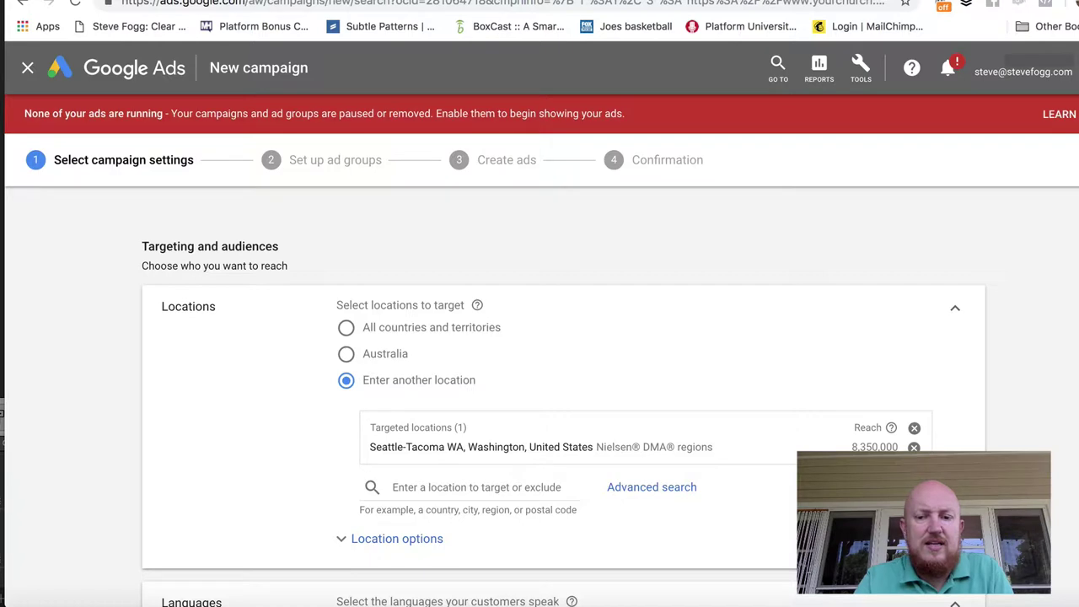
# Step: Replace the targeted Seattle-Tacoma region with the city of Seattle, Washington, United States
pyautogui.scroll(-2, 563, 379)
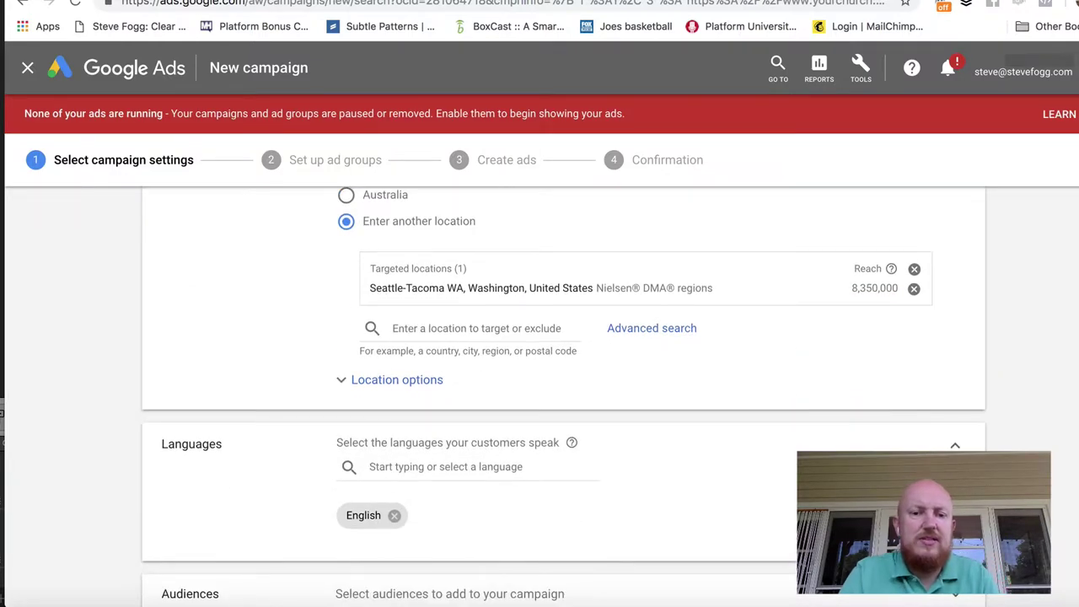
pyautogui.click(913, 289)
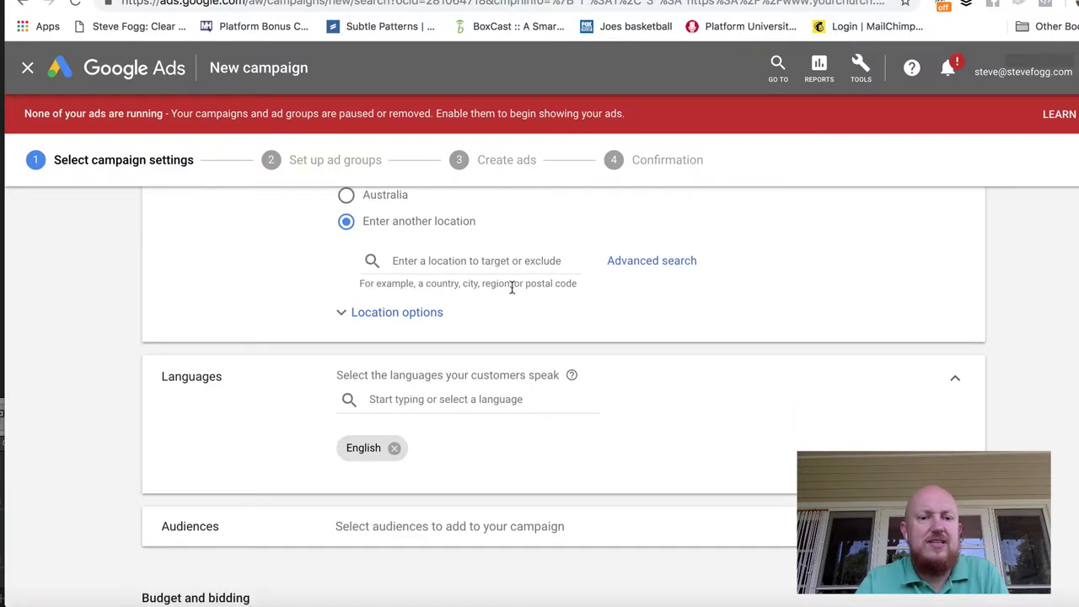
pyautogui.click(510, 260)
pyautogui.write('seattle')
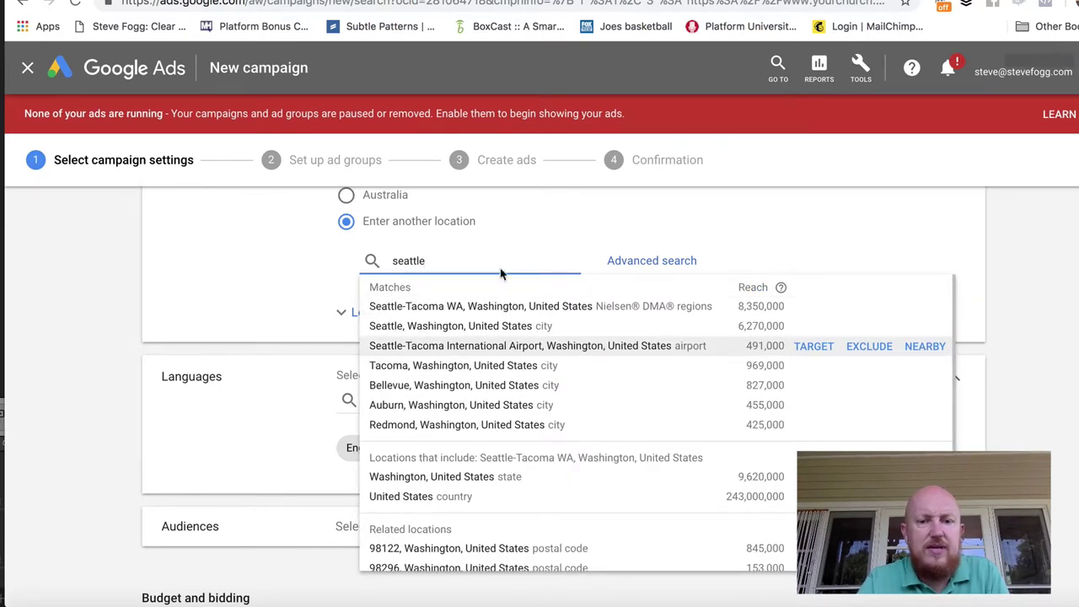
pyautogui.click(493, 324)
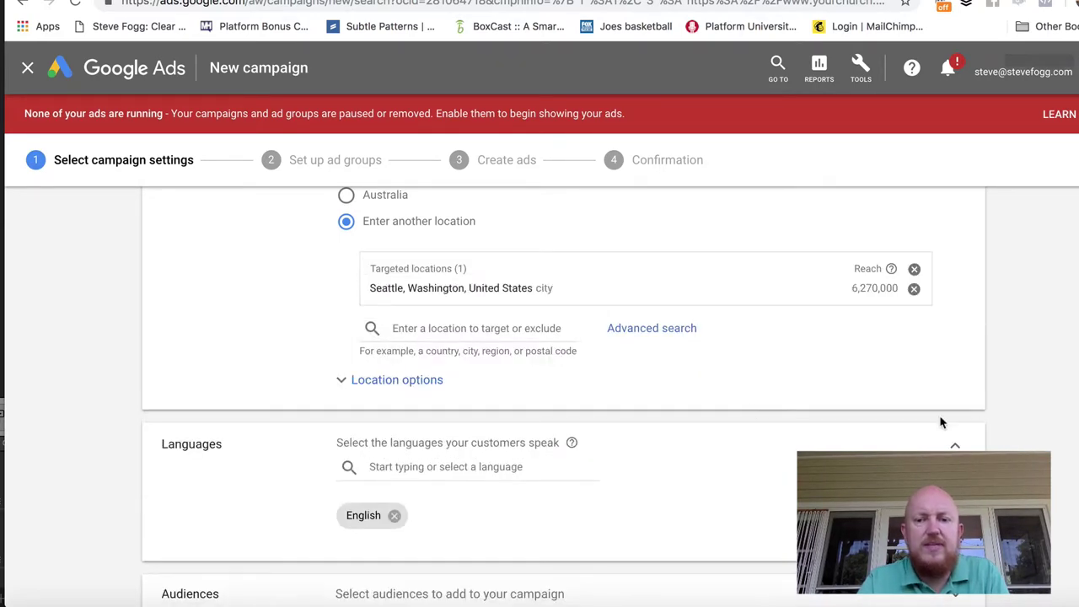
# Step: Look through the available customer languages without changing the English selection
pyautogui.scroll(-2, 989, 411)
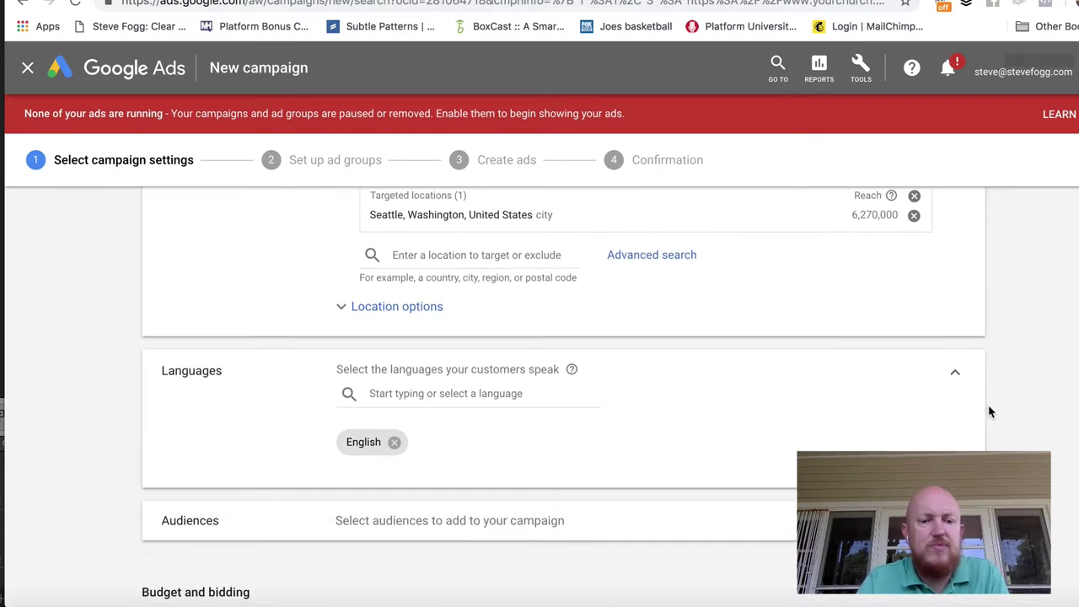
pyautogui.click(466, 392)
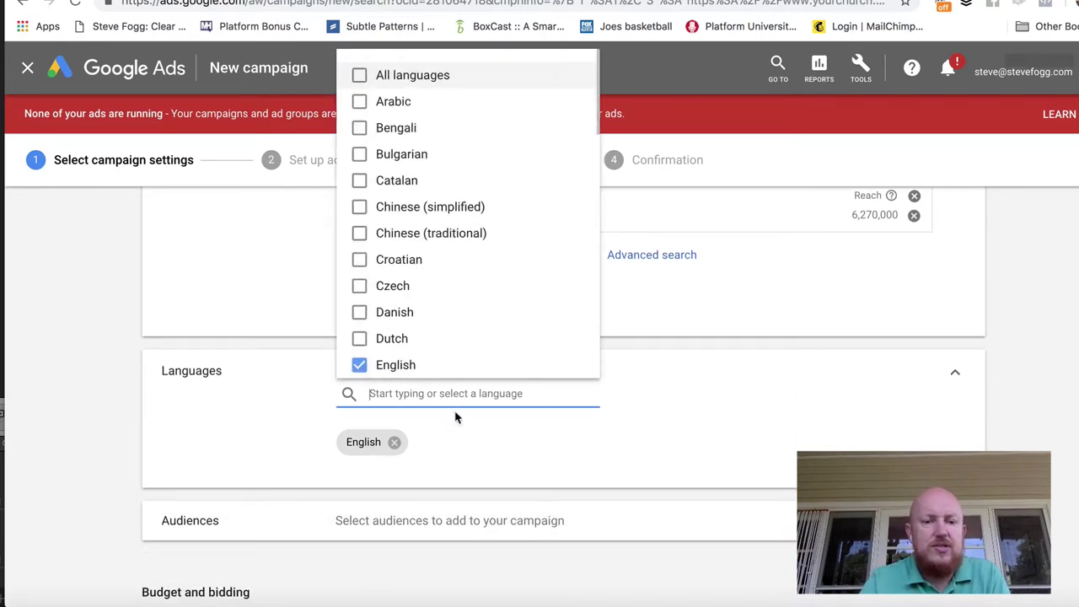
pyautogui.click(1042, 441)
# Step: Set the campaign's average daily budget to A$5
pyautogui.scroll(-5, 1043, 441)
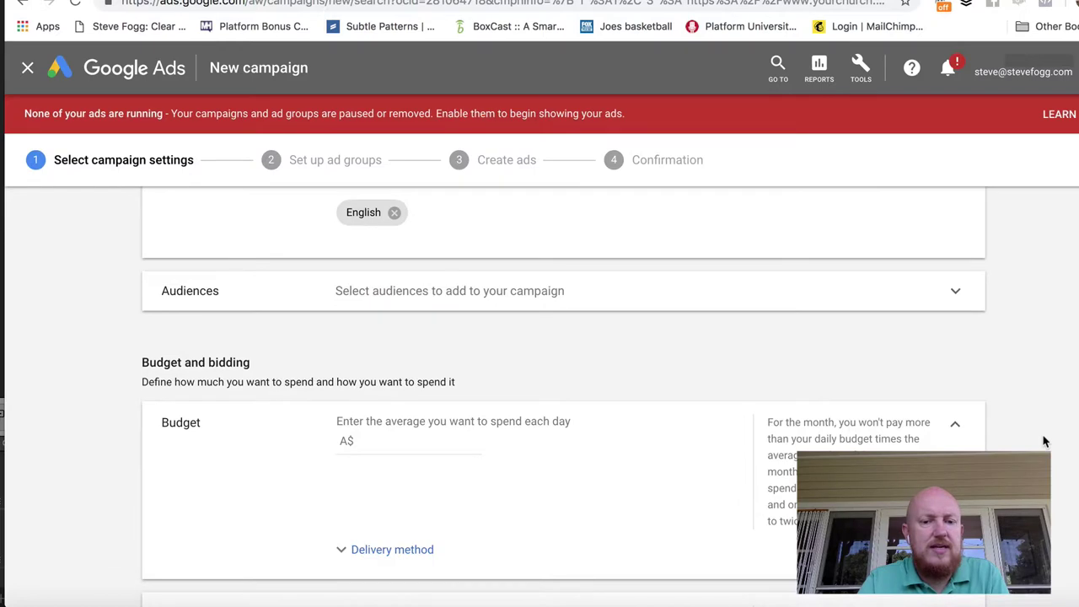
pyautogui.click(394, 437)
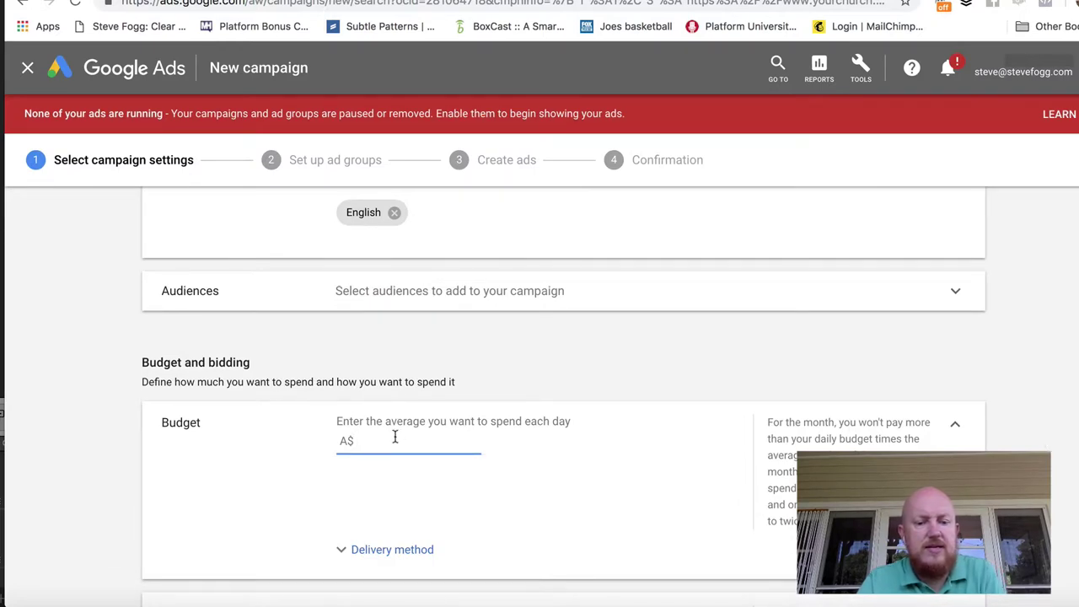
pyautogui.write('5')
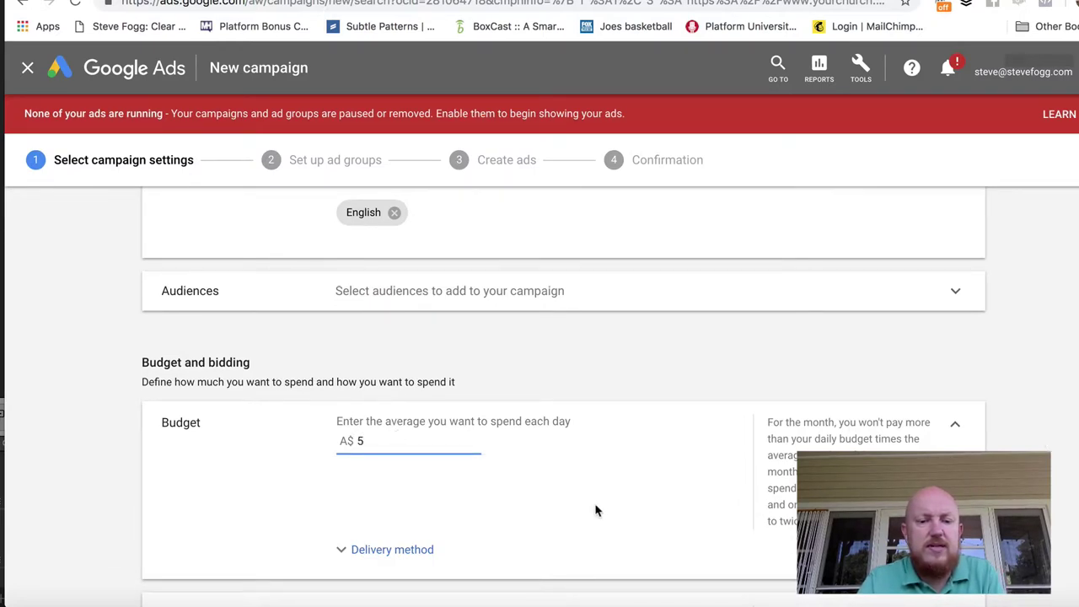
pyautogui.click(1024, 518)
# Step: Review the bidding settings, the sitelink extensions and the additional ad extension types without adding any
pyautogui.scroll(-4, 1023, 518)
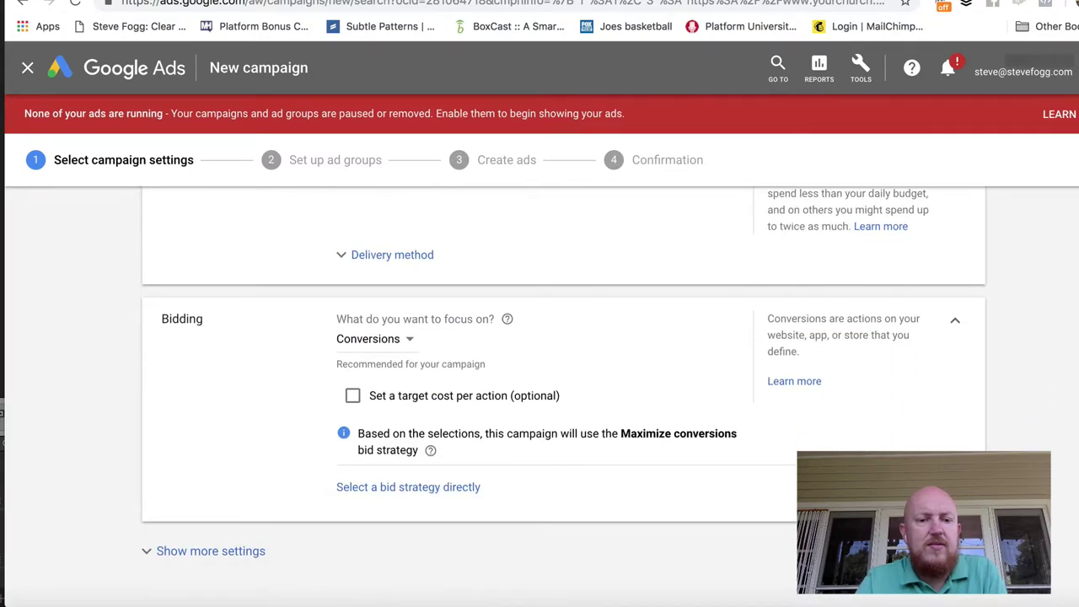
pyautogui.scroll(-1, 445, 294)
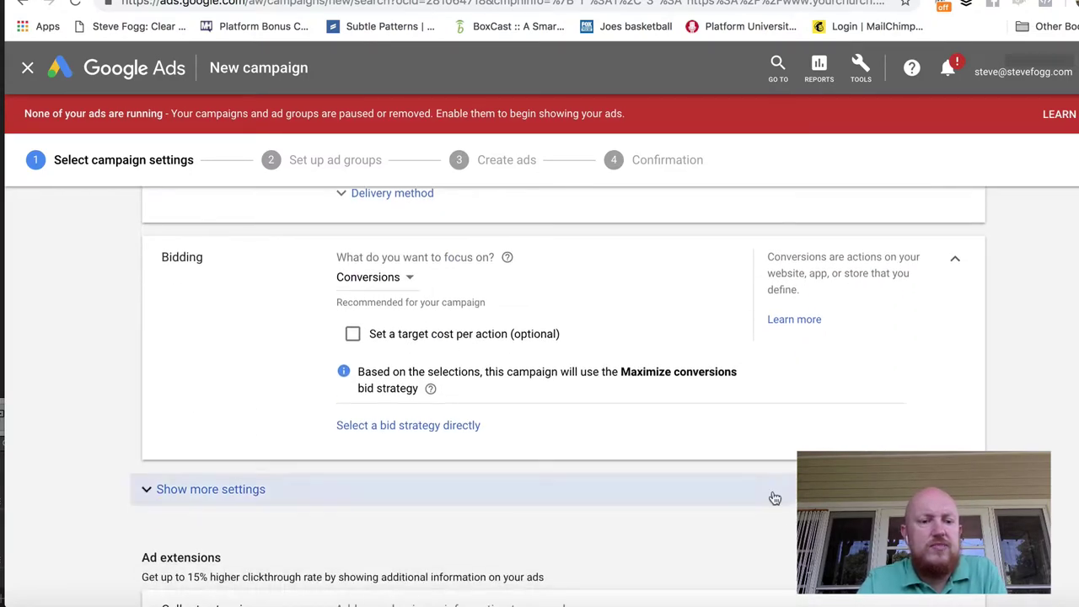
pyautogui.scroll(-3, 774, 498)
pyautogui.scroll(-1, 774, 498)
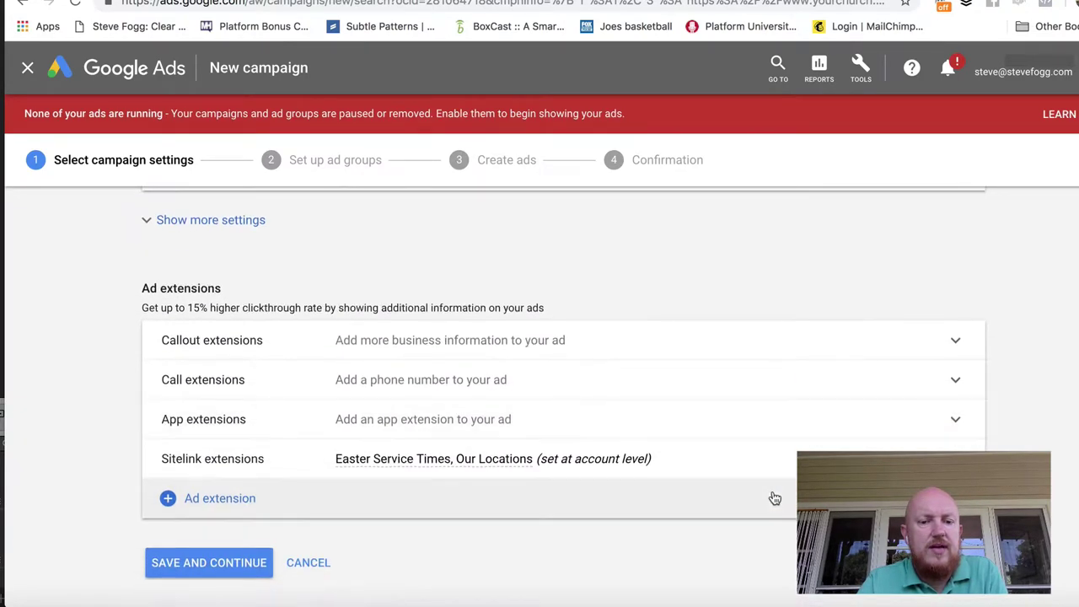
pyautogui.moveTo(337, 463)
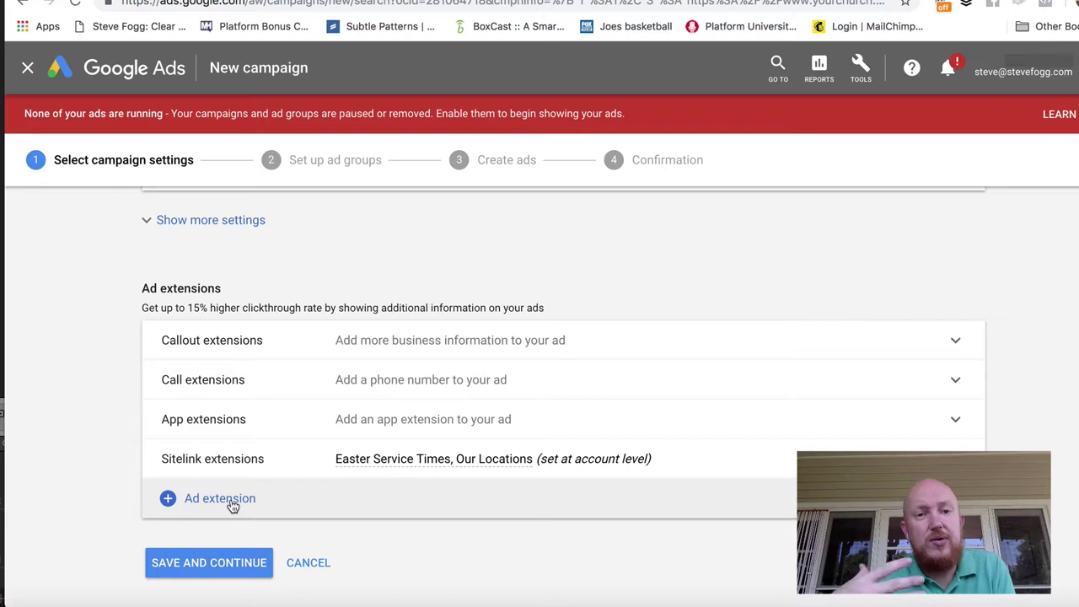
pyautogui.click(232, 503)
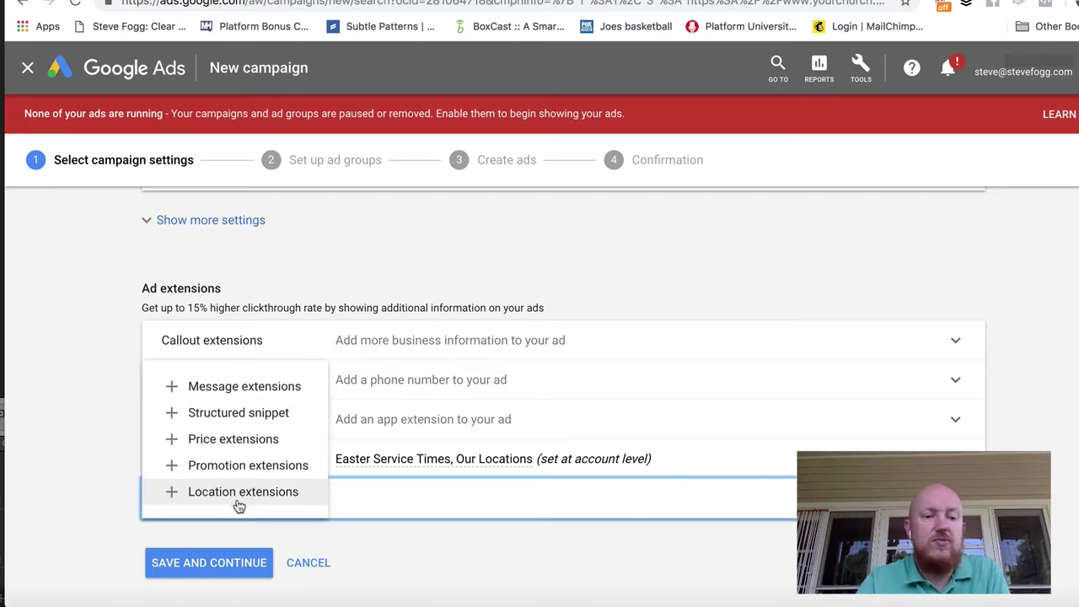
pyautogui.click(360, 543)
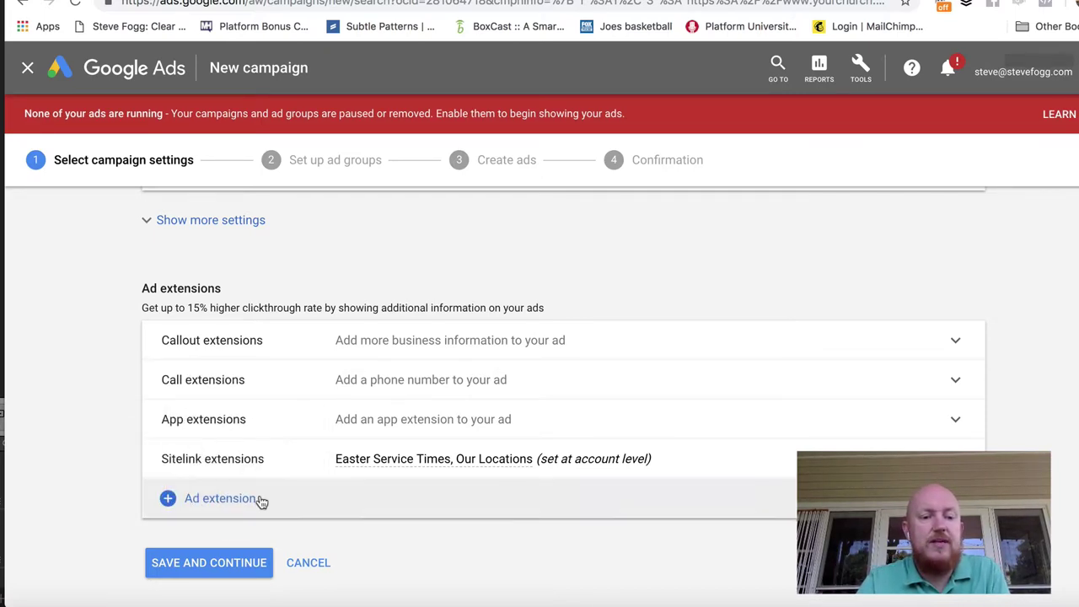
pyautogui.click(257, 500)
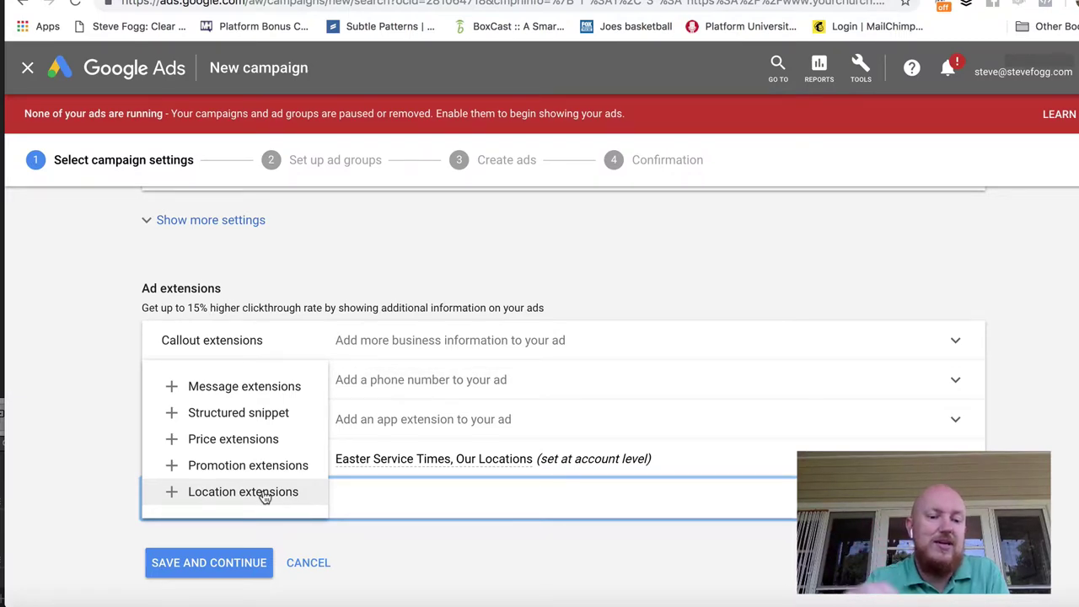
pyautogui.click(417, 570)
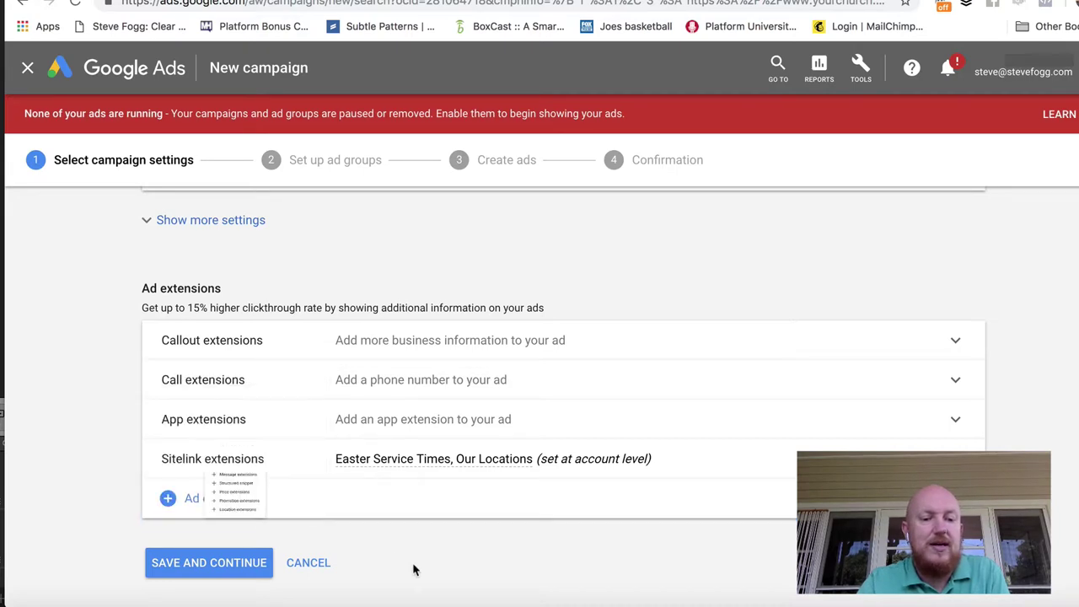
# Step: Save the campaign settings, continue to ad group setup, and name the ad group "Easter Churches Near Me"
pyautogui.click(259, 564)
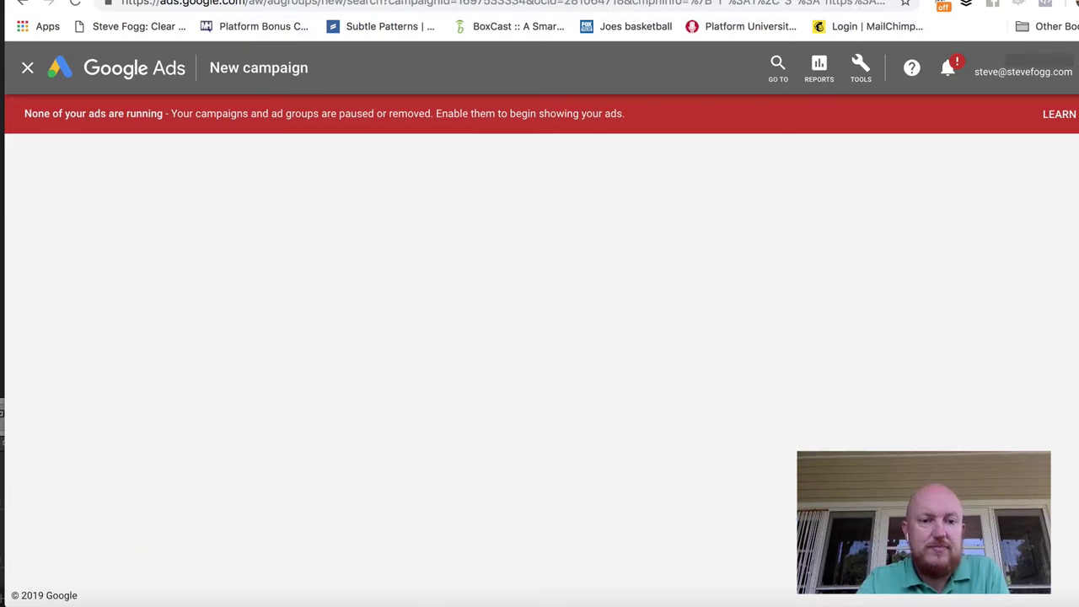
pyautogui.scroll(-1, 249, 321)
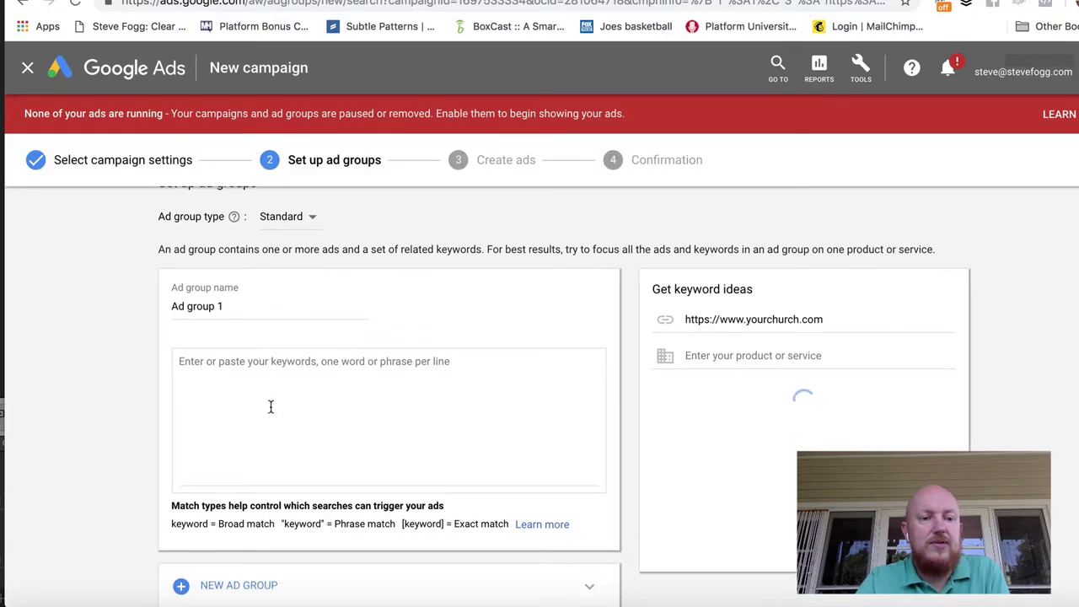
pyautogui.tripleClick(238, 266)
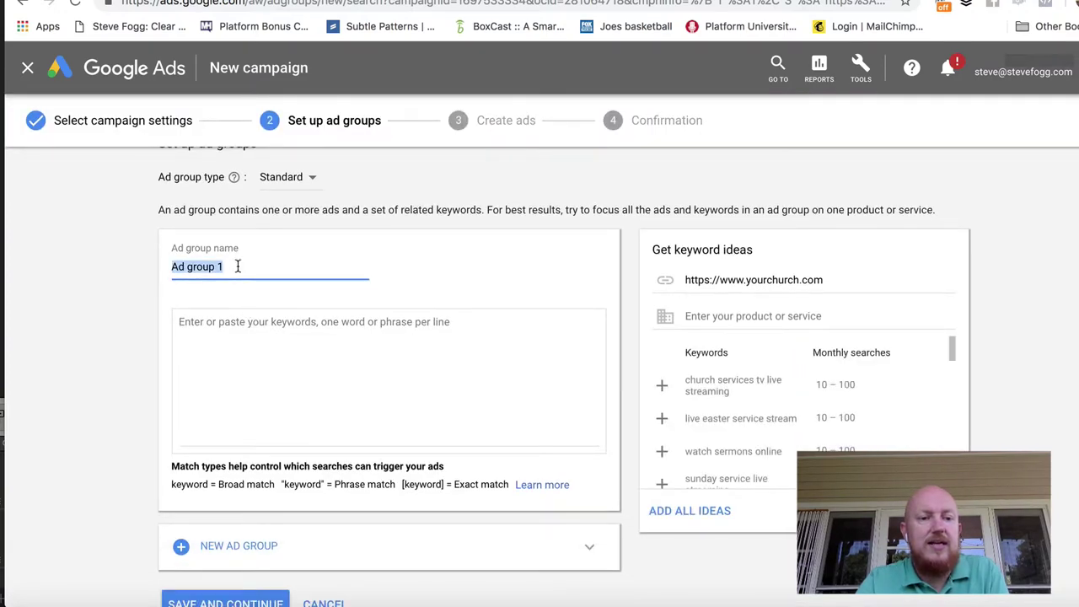
pyautogui.write('Eas')
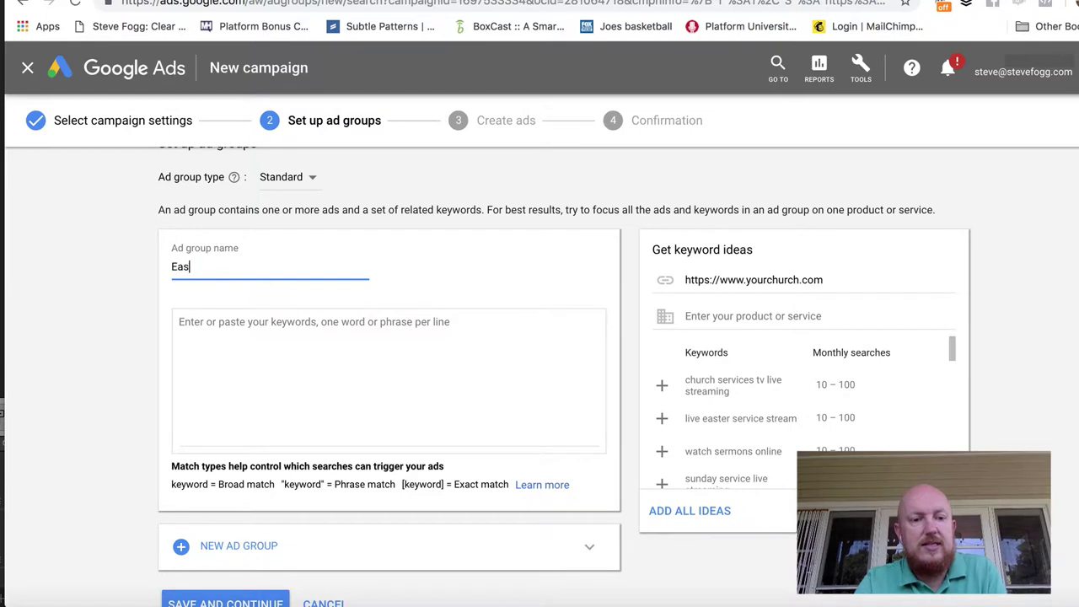
pyautogui.write('ter Chu')
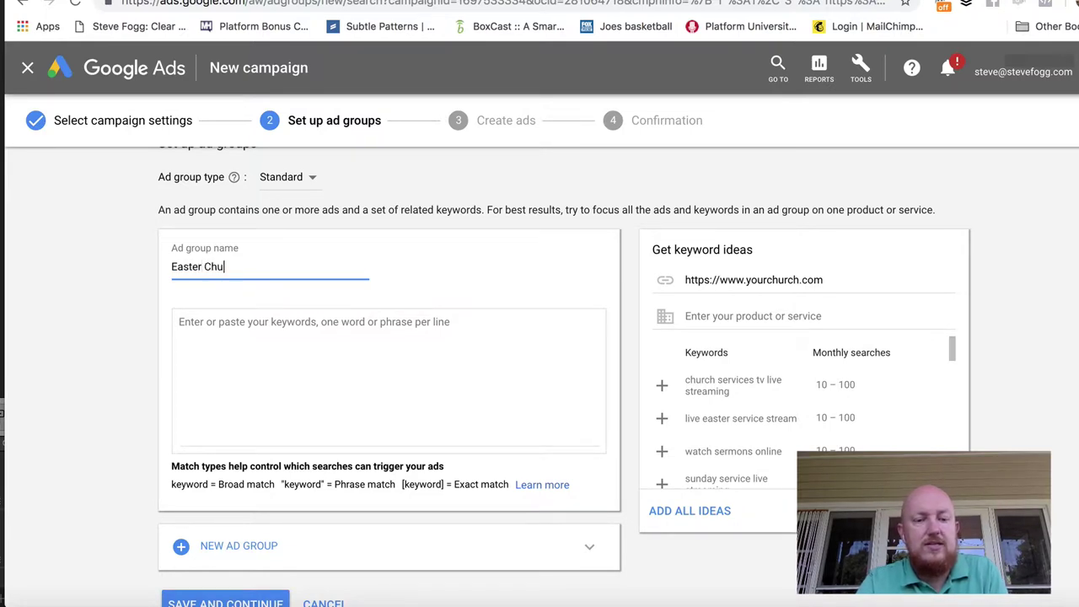
pyautogui.write('rches Near Me')
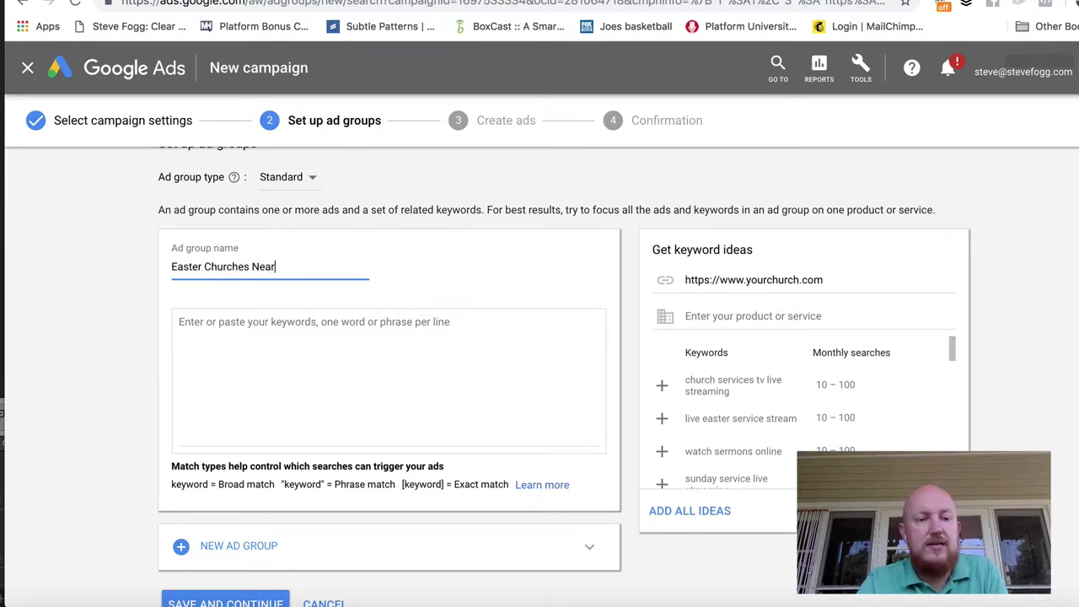
# Step: Get keyword ideas for "churches near me" and add all the suggested keywords to the ad group
pyautogui.click(713, 316)
pyautogui.write('churches')
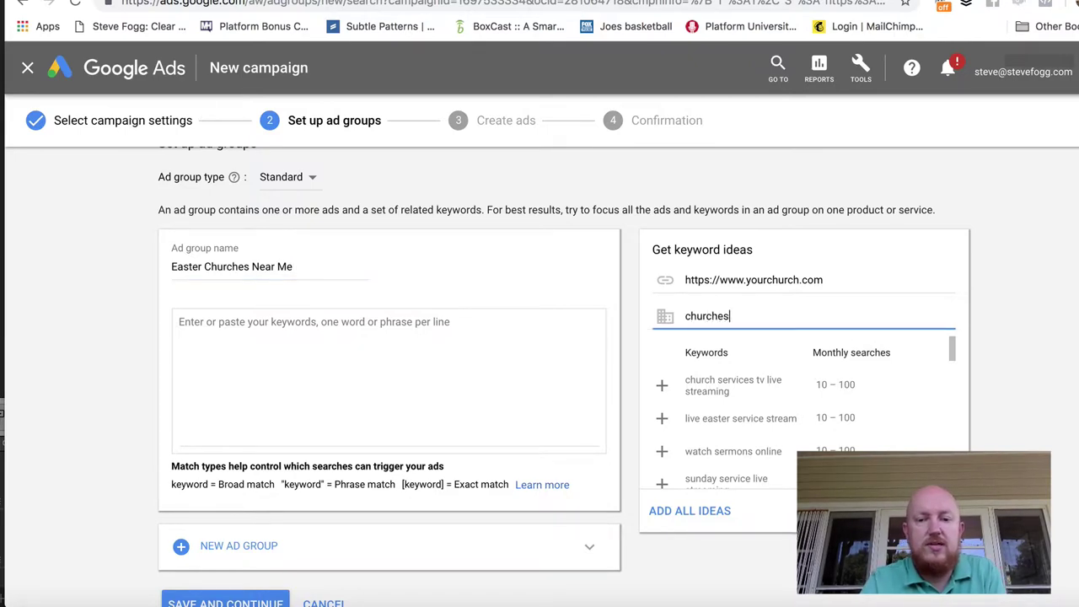
pyautogui.write(' near me')
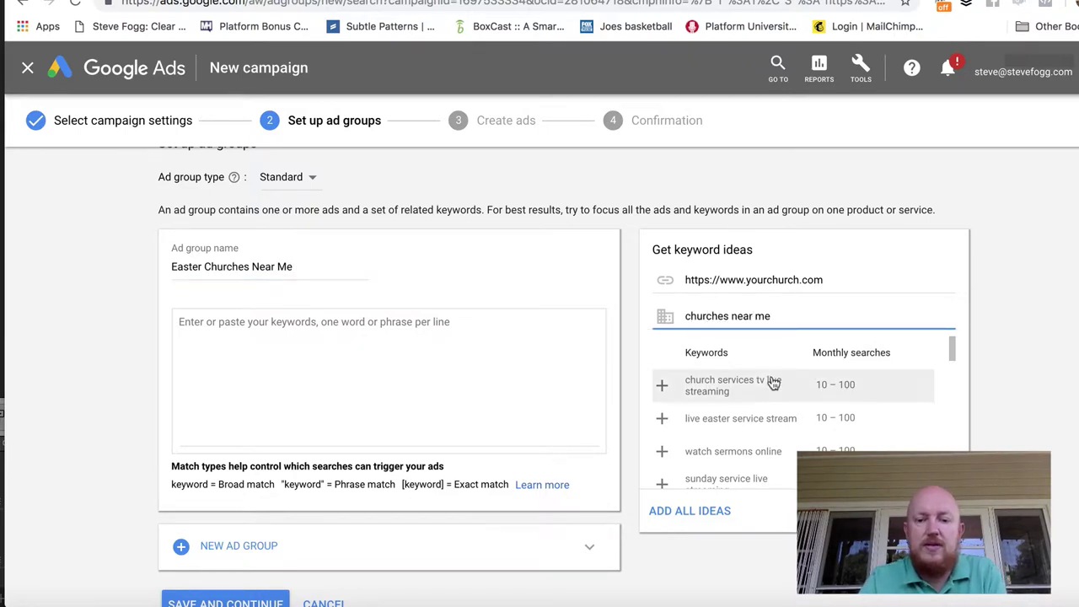
pyautogui.click(725, 403)
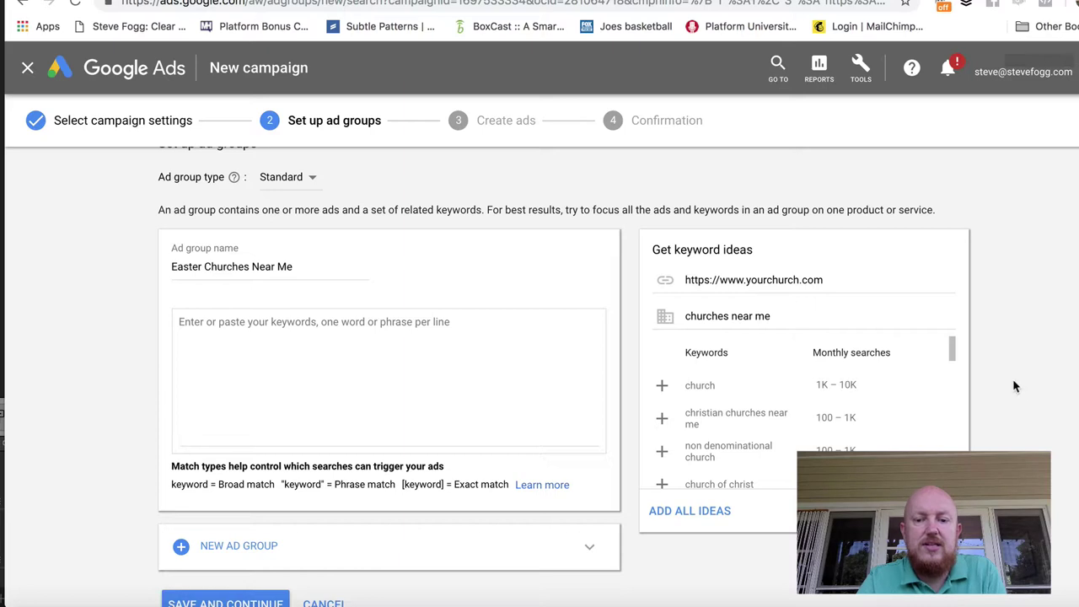
pyautogui.moveTo(951, 349); pyautogui.dragTo(953, 320)
pyautogui.click(701, 510)
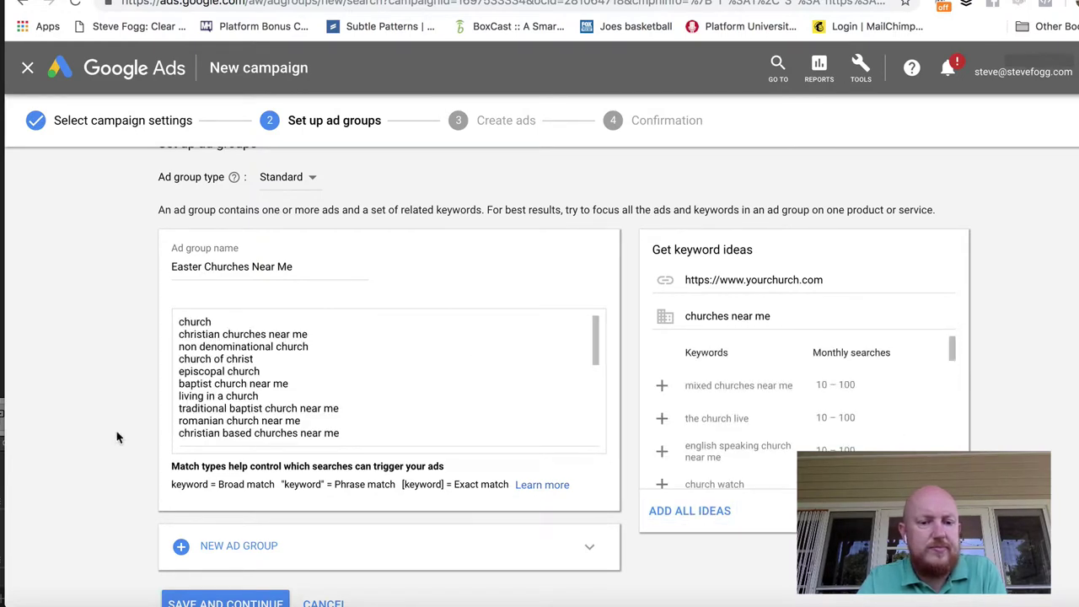
# Step: Save the "Easter Churches Near Me" ad group and continue to ad creation
pyautogui.scroll(-1, 122, 436)
pyautogui.scroll(-2, 122, 437)
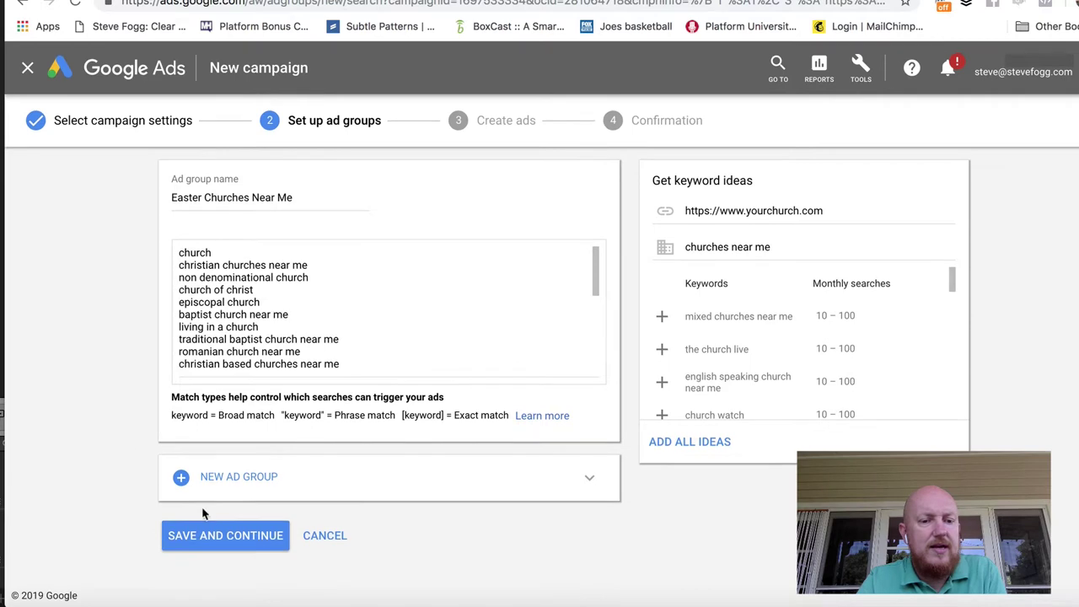
pyautogui.click(212, 534)
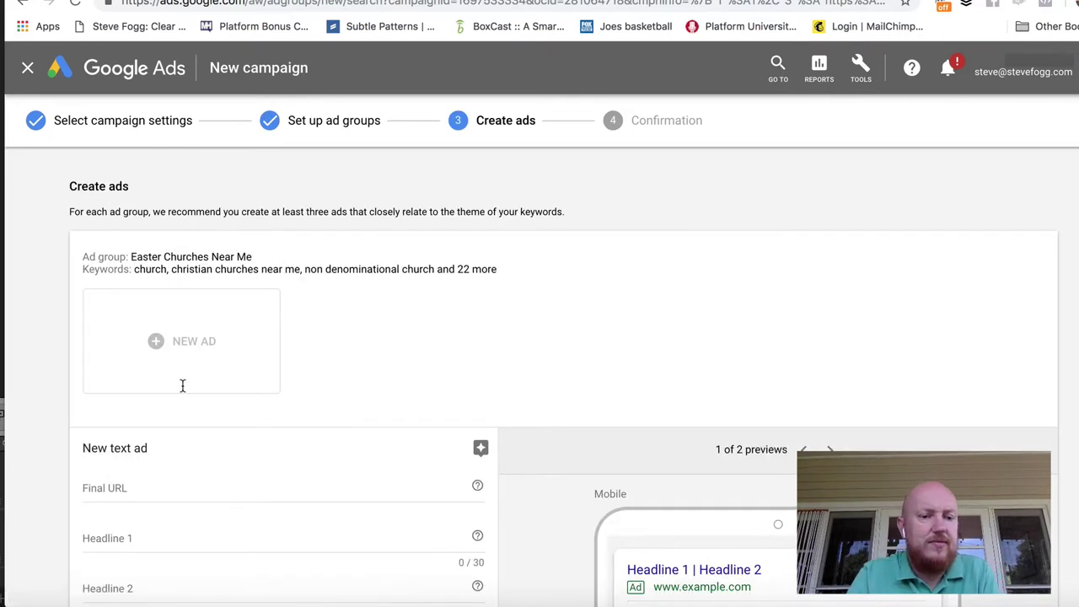
pyautogui.scroll(-3, 540, 379)
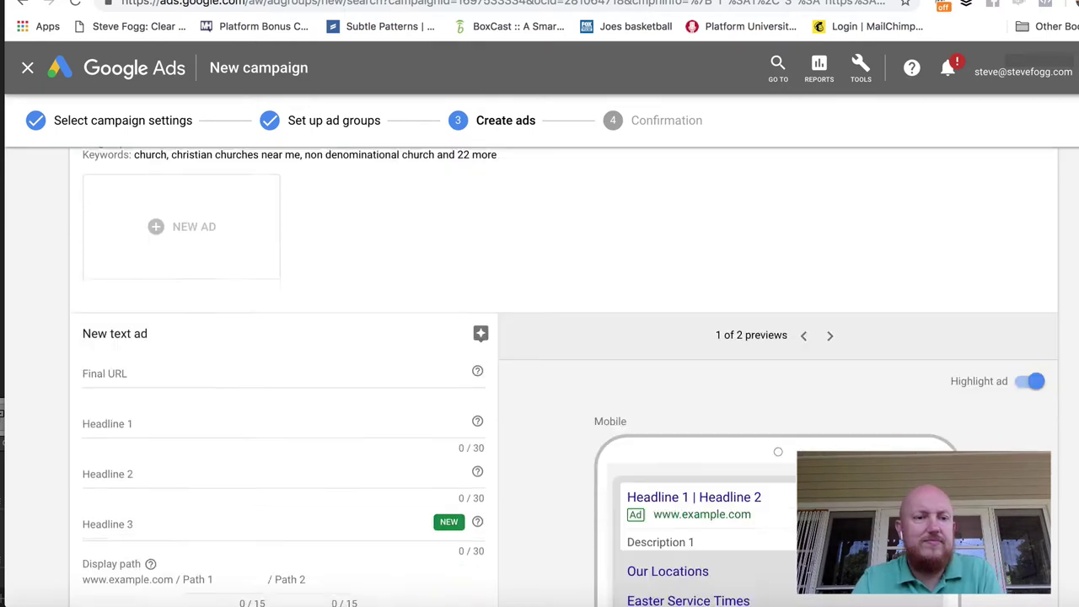
pyautogui.scroll(1, 728, 489)
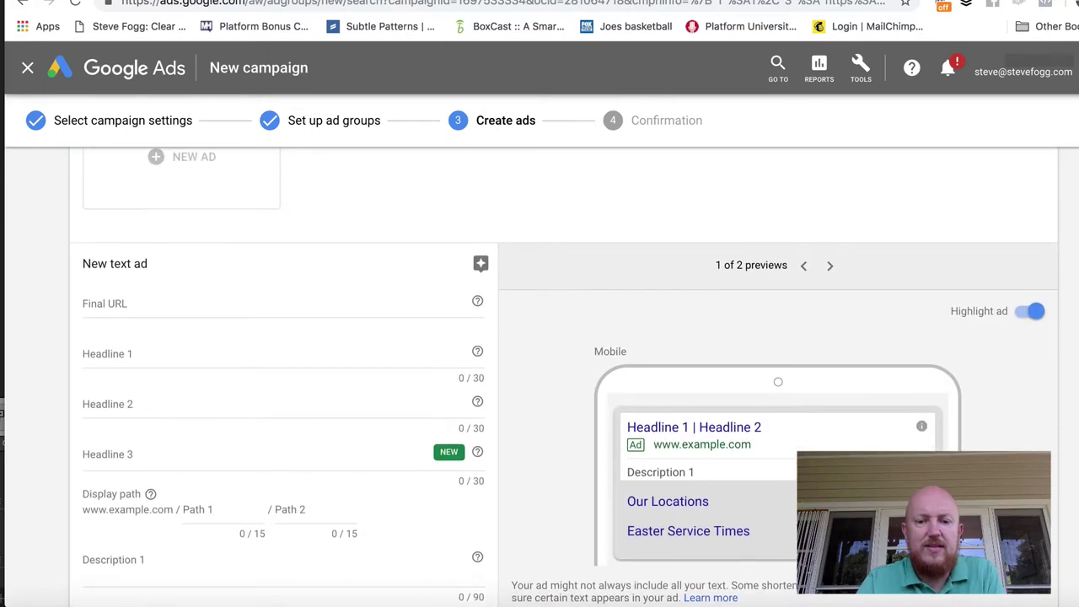
pyautogui.scroll(3, 565, 379)
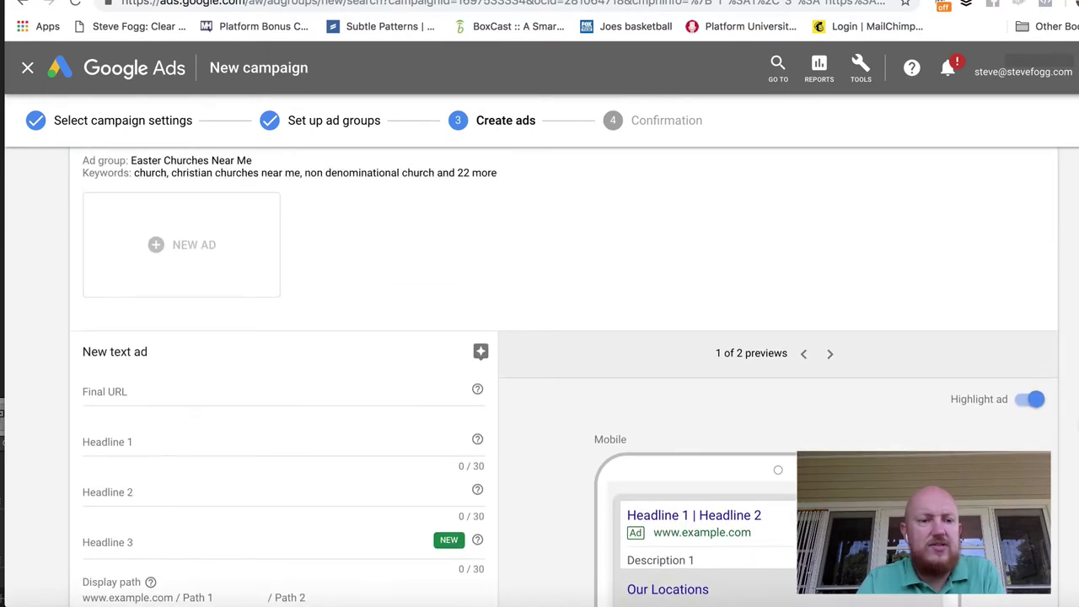
pyautogui.scroll(-3, 565, 379)
pyautogui.scroll(2, 1067, 424)
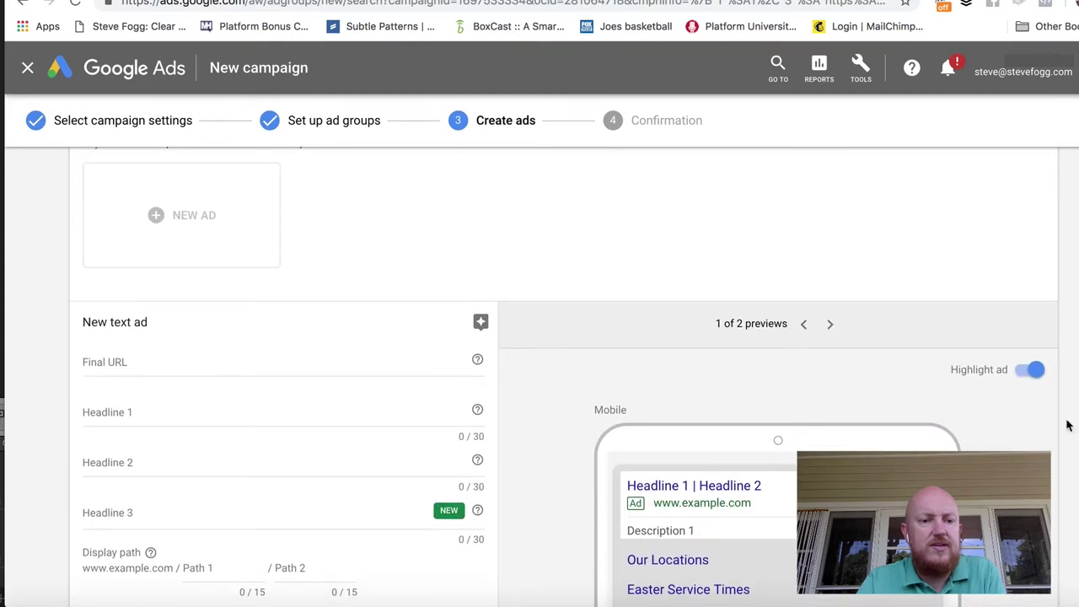
pyautogui.scroll(1, 189, 355)
pyautogui.click(150, 390)
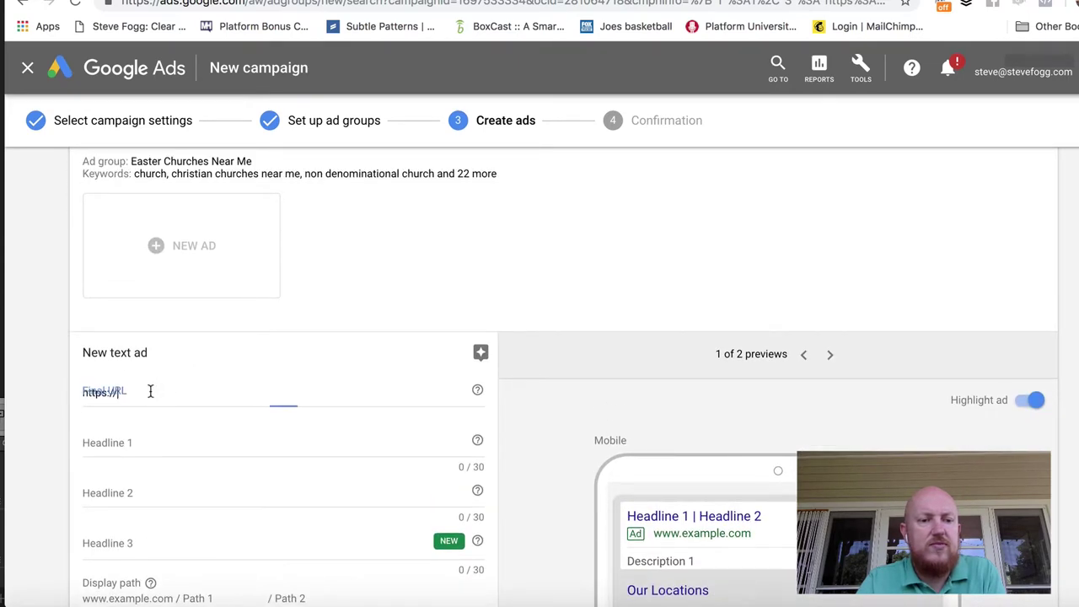
pyautogui.write('https://www.yourchurch.com')
pyautogui.click(146, 417)
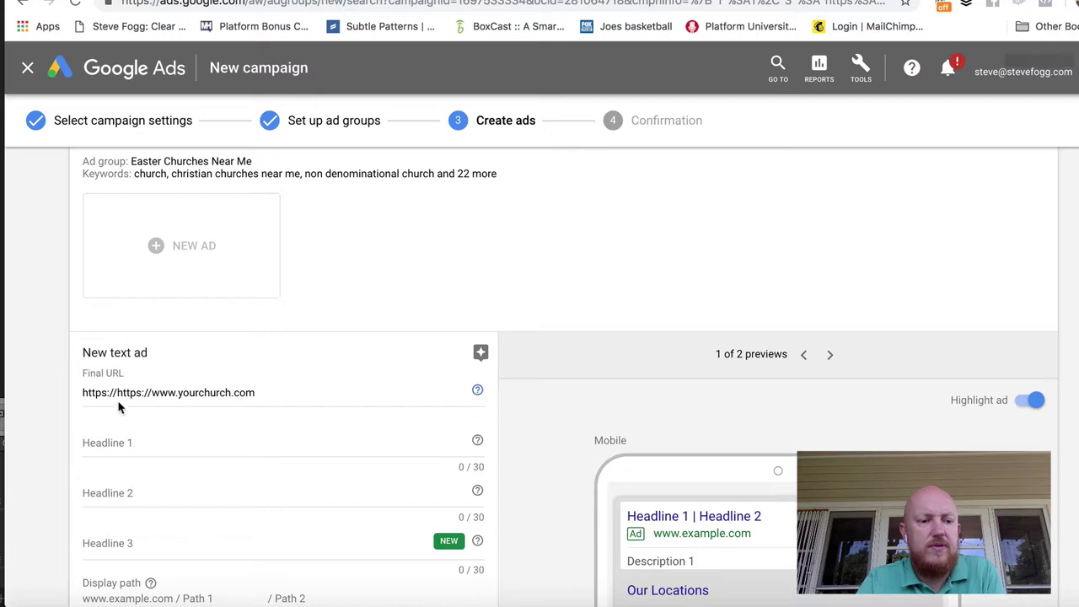
pyautogui.click(119, 392)
pyautogui.moveTo(119, 392); pyautogui.dragTo(54, 392)
pyautogui.press('BackSpace')
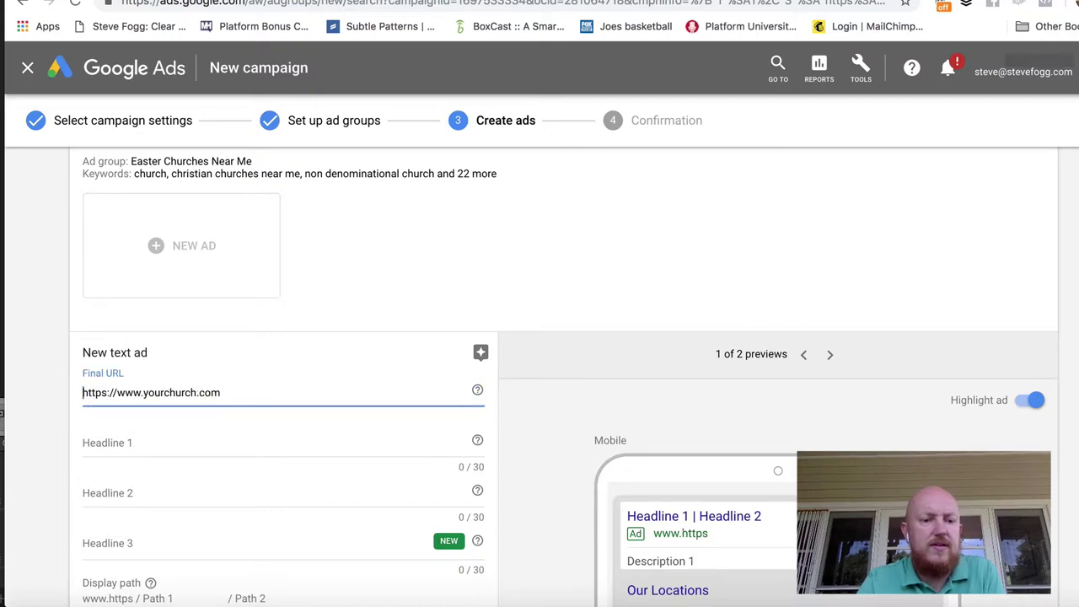
# Step: Enter "Family Friendly Easter Service" as Headline 1 of the text ad
pyautogui.click(111, 442)
pyautogui.scroll(-1, 39, 443)
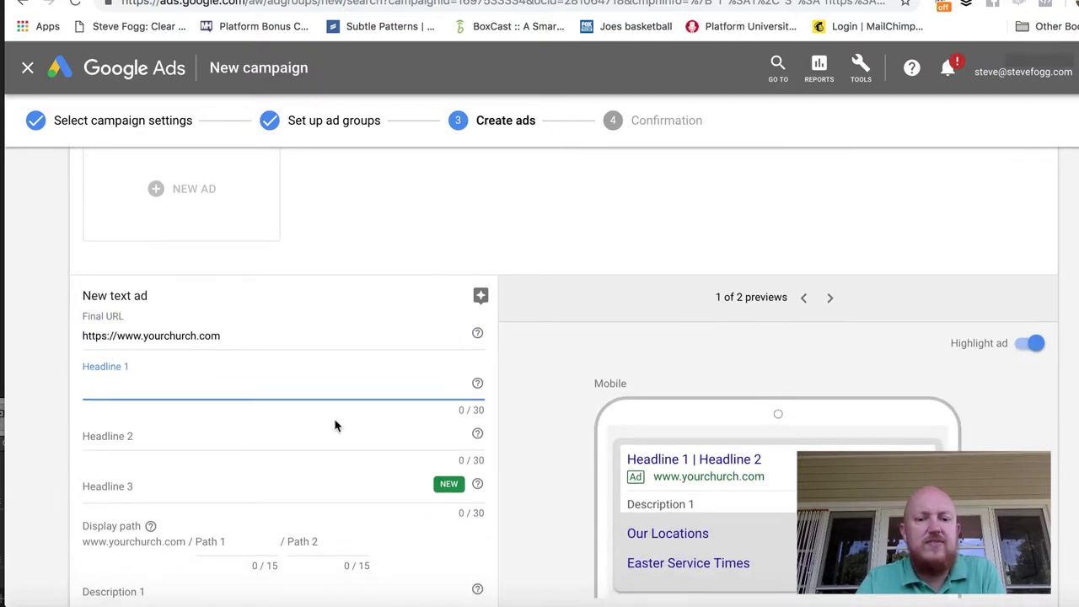
pyautogui.scroll(1, 253, 415)
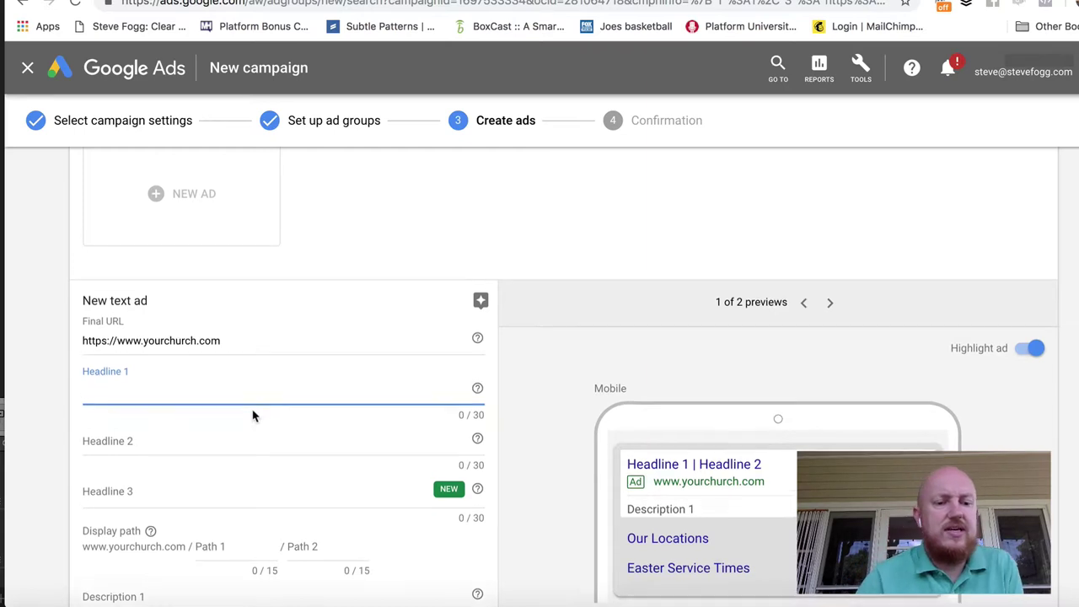
pyautogui.write('Easter')
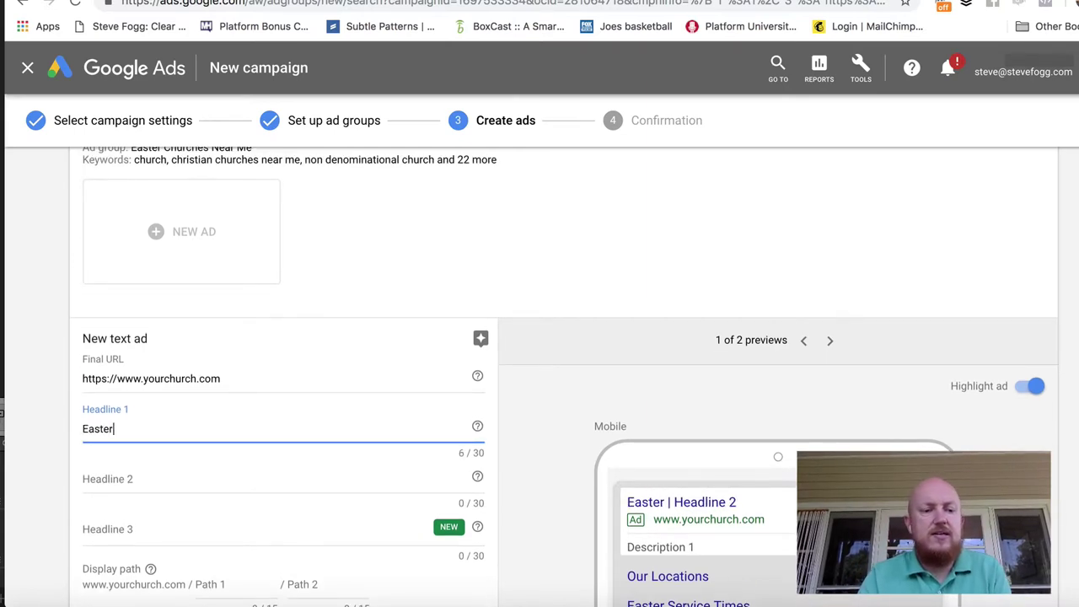
pyautogui.press('BackSpace')
pyautogui.press('BackSpace')
pyautogui.press('BackSpace')
pyautogui.press('BackSpace')
pyautogui.press('BackSpace')
pyautogui.press('BackSpace')
pyautogui.write('Fami')
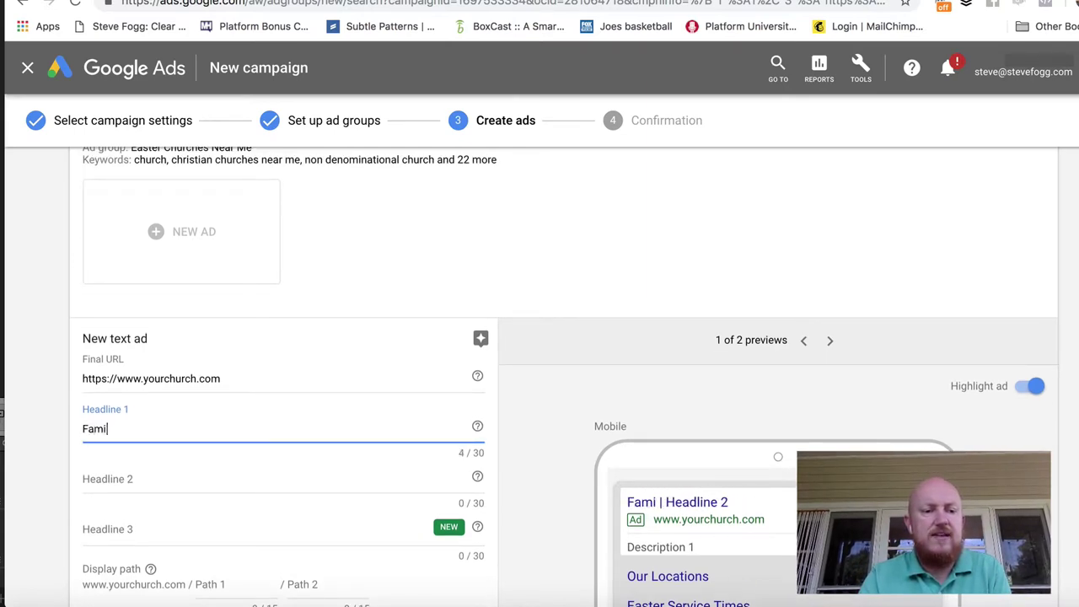
pyautogui.write('ly Frei')
pyautogui.press('BackSpace')
pyautogui.press('BackSpace')
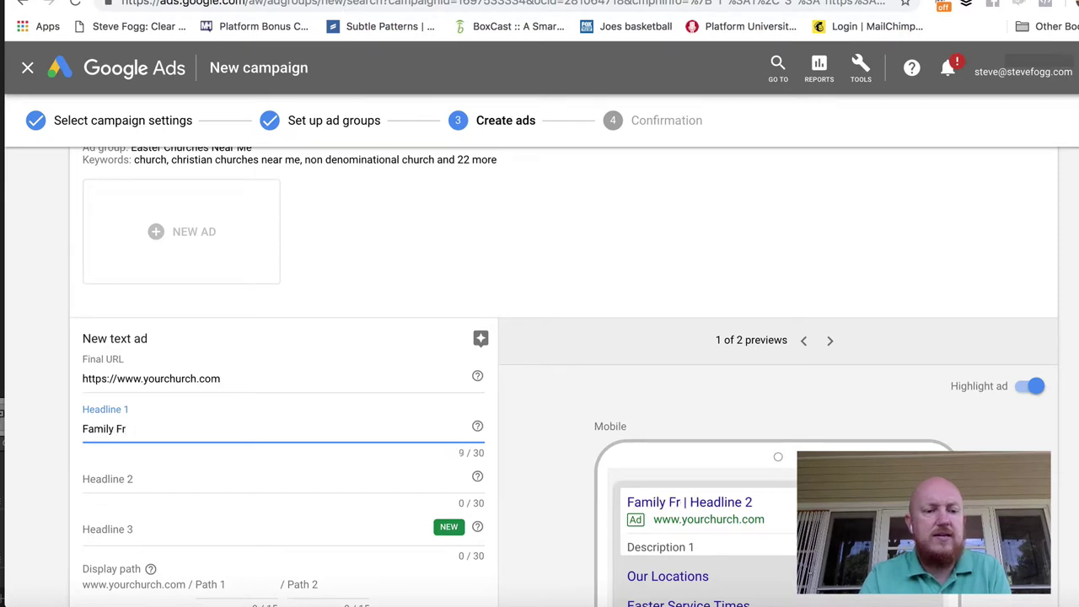
pyautogui.write('iendl')
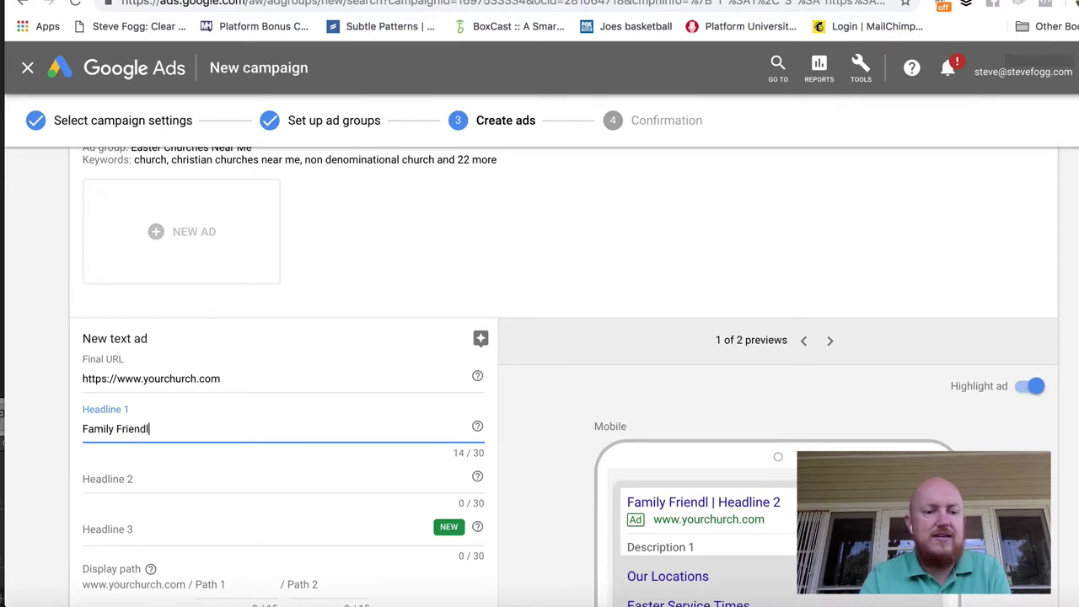
pyautogui.write('y Easter')
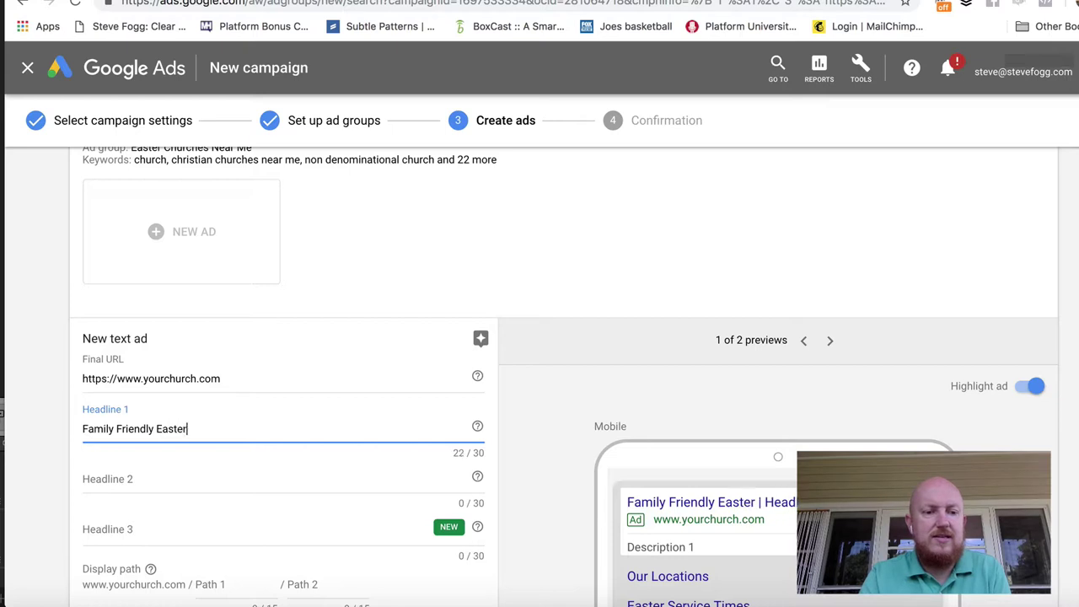
pyautogui.write(' Services')
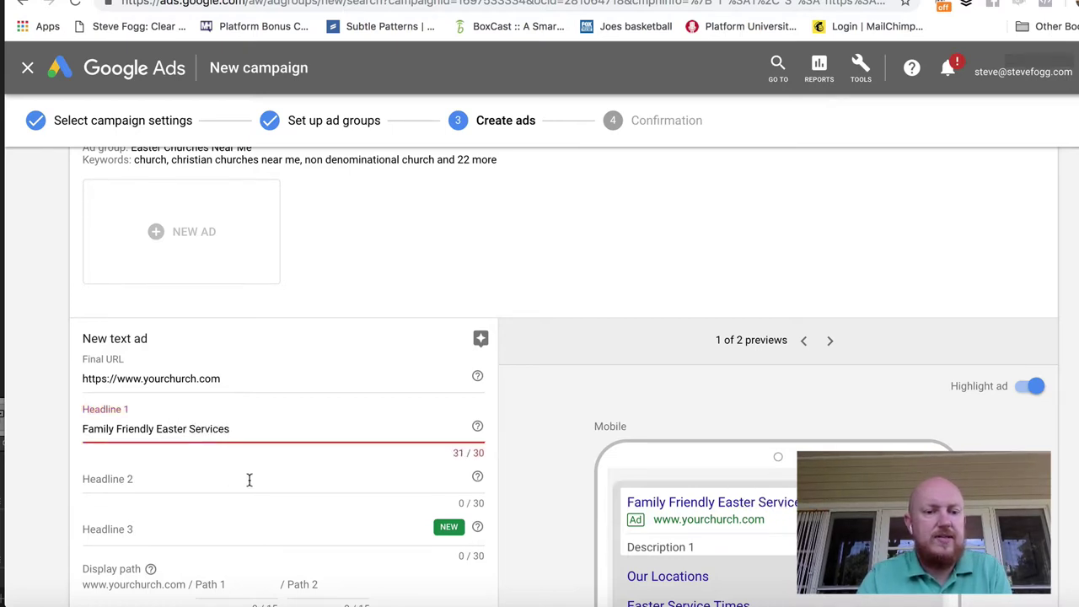
pyautogui.press('BackSpace')
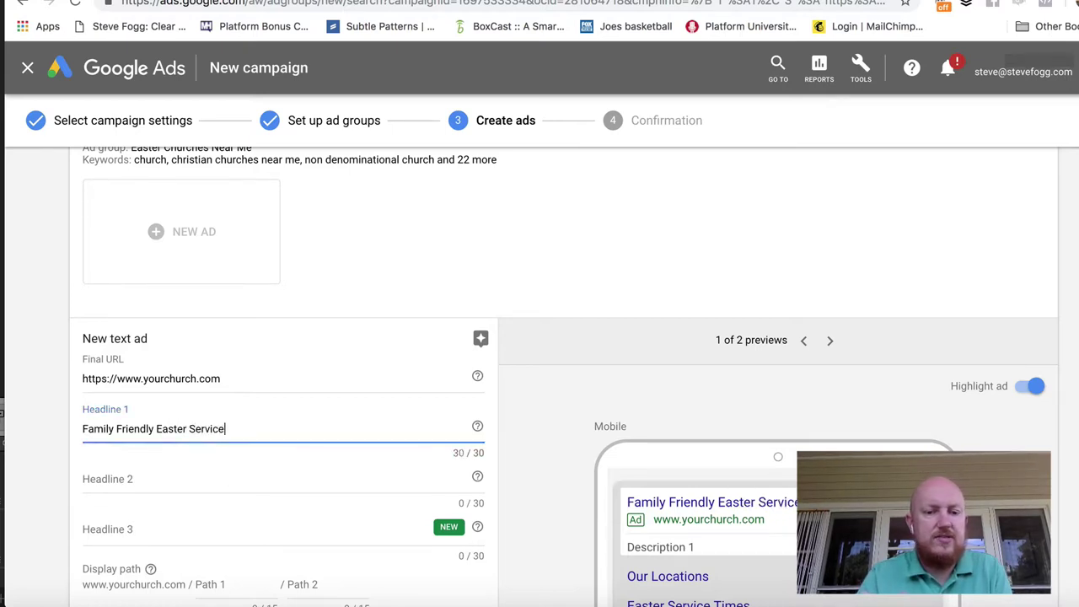
# Step: Enter "Easter Egg Hunt" as Headline 2 of the text ad
pyautogui.click(193, 481)
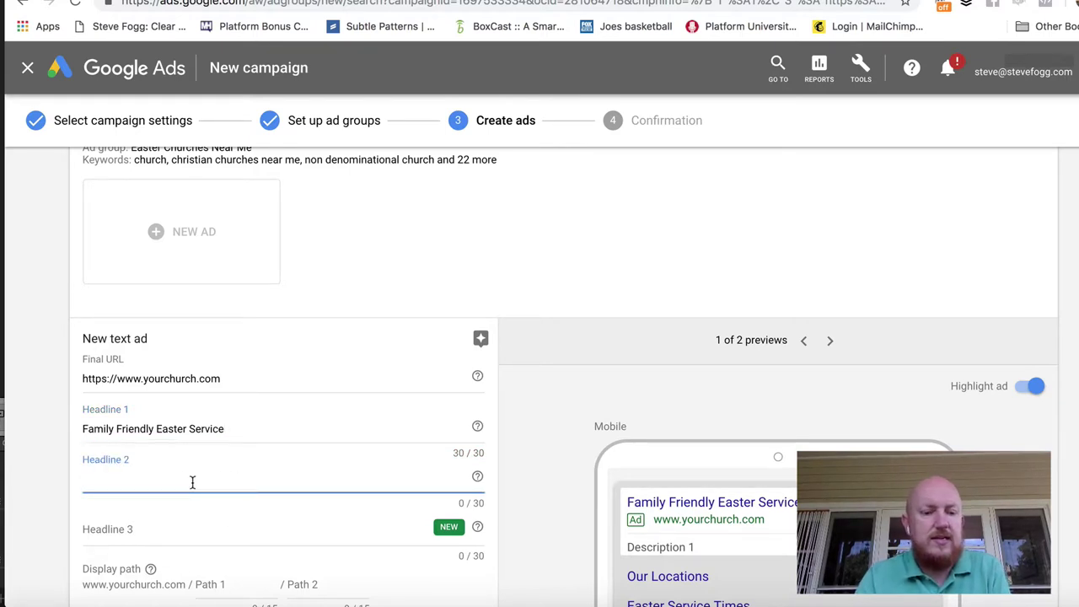
pyautogui.write('Easter E')
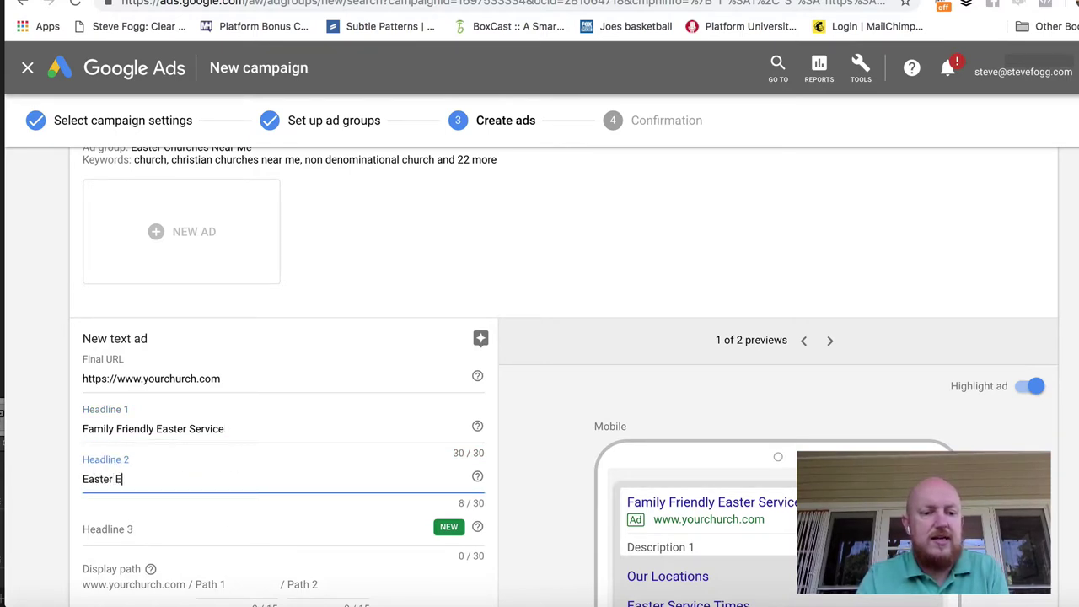
pyautogui.write('gg H')
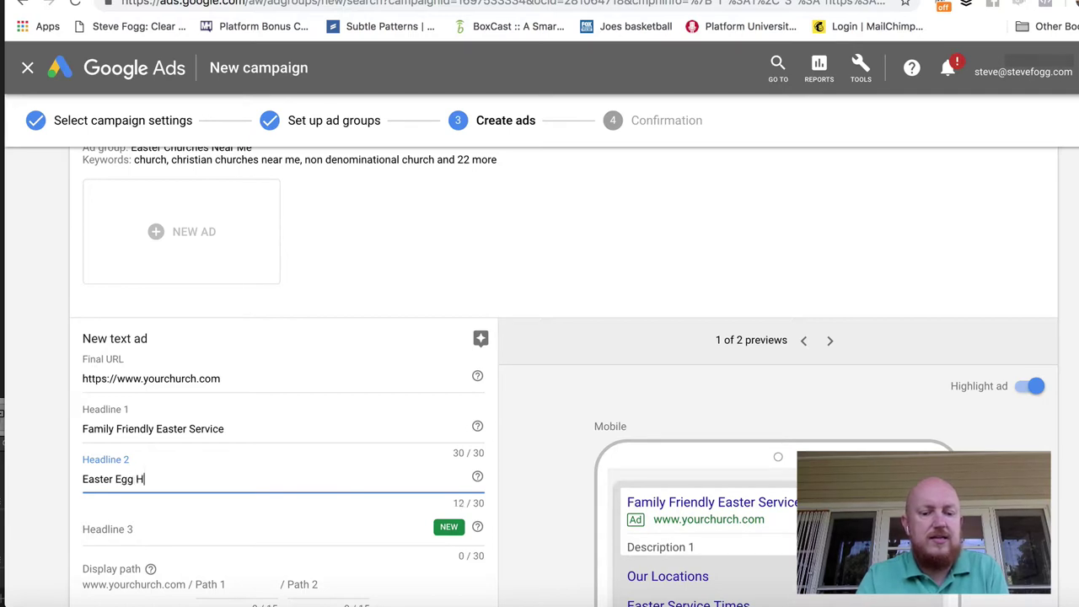
pyautogui.write('unt')
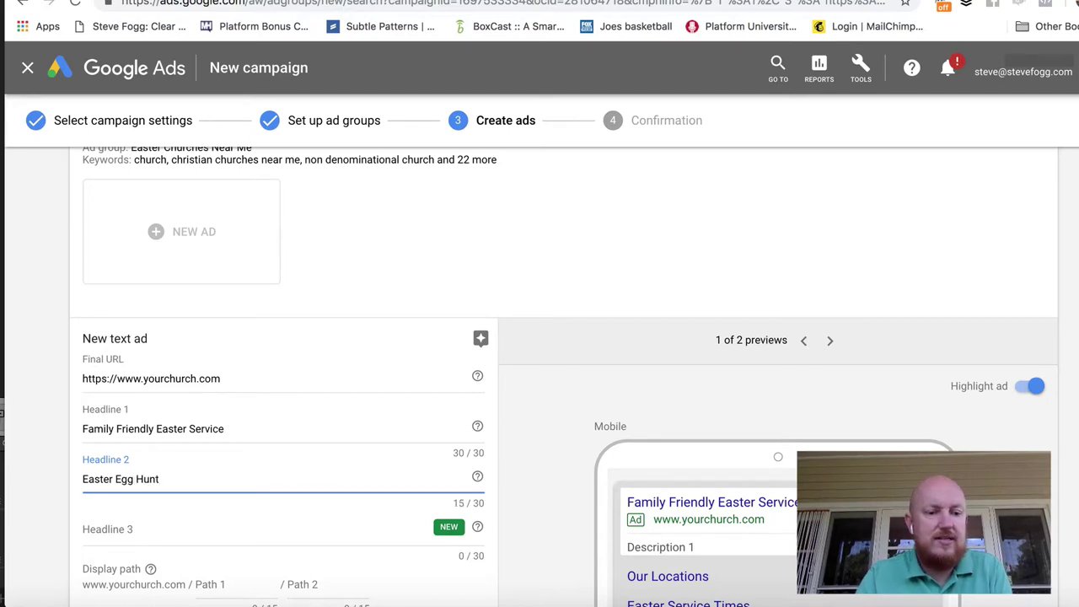
pyautogui.scroll(-1, 563, 377)
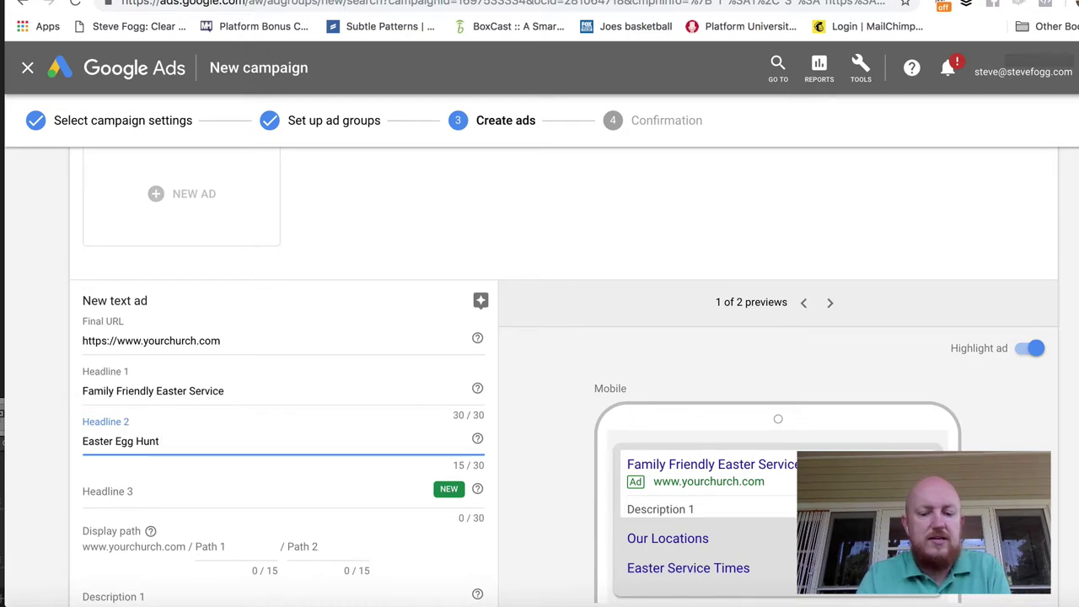
# Step: Append "Children's Activities" to the end of Headline 2, including the apostrophe
pyautogui.write('Children')
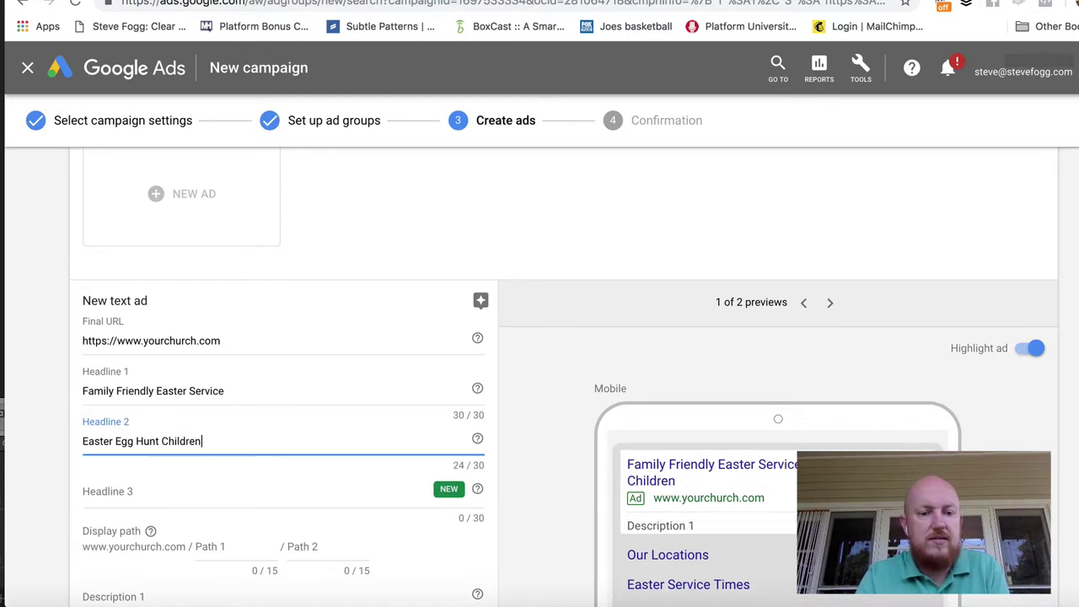
pyautogui.write('s Ac')
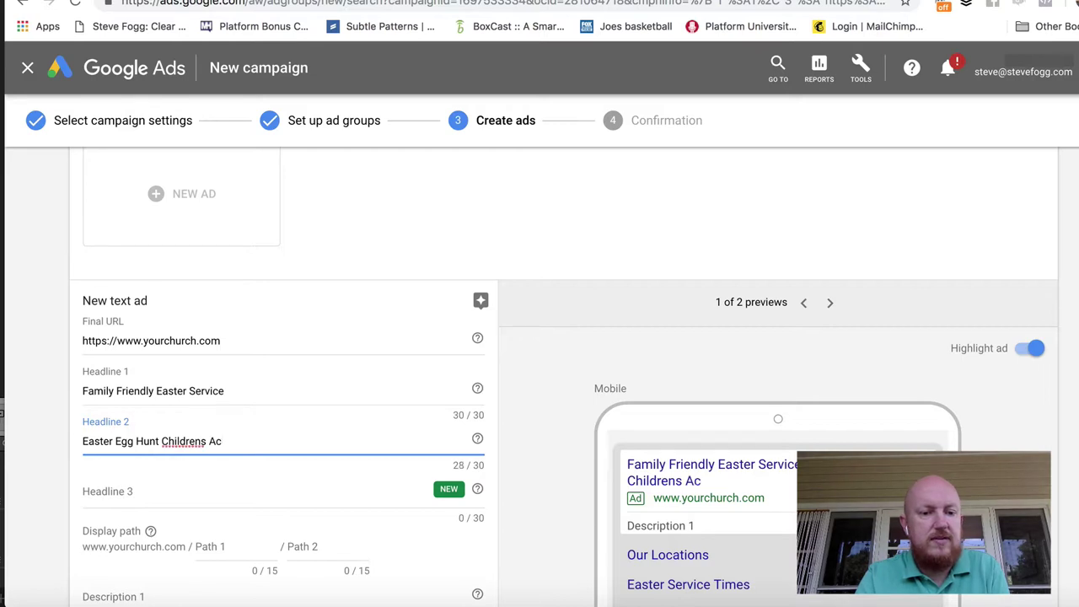
pyautogui.write('tivities')
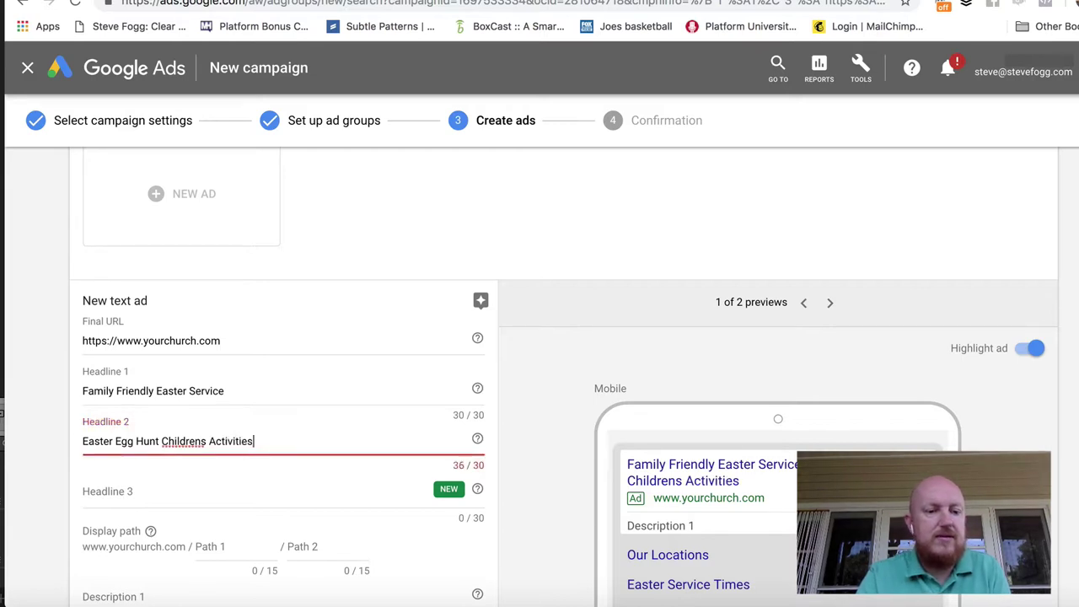
pyautogui.click(204, 441)
pyautogui.write("'")
# Step: Move the text "Children's Activities" out of Headline 2 and into Headline 3
pyautogui.moveTo(283, 441); pyautogui.dragTo(165, 442)
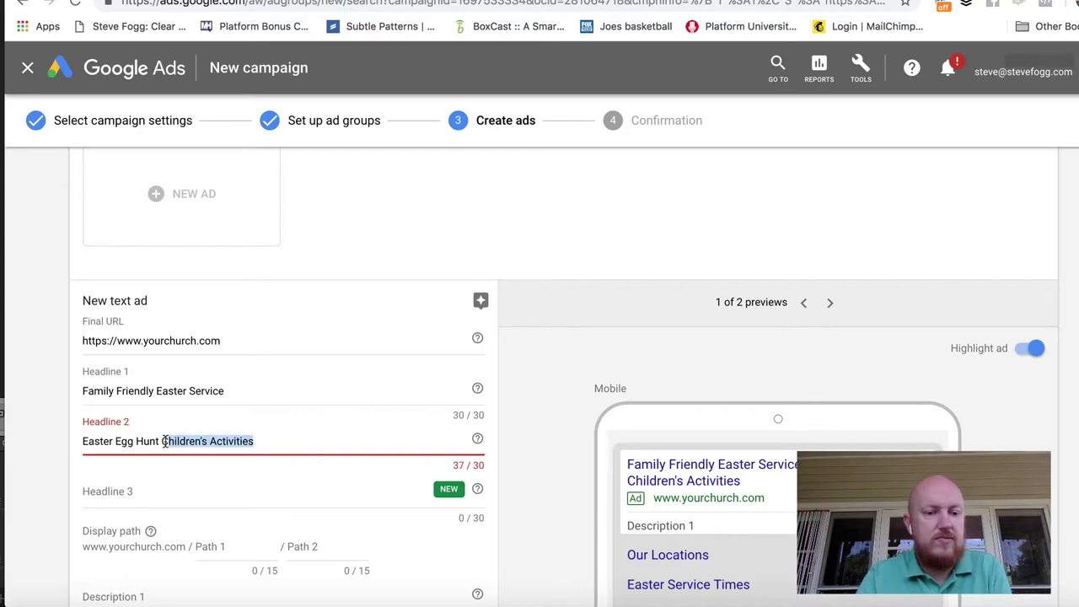
pyautogui.hotkey('ctrl', 'x')
pyautogui.click(157, 495)
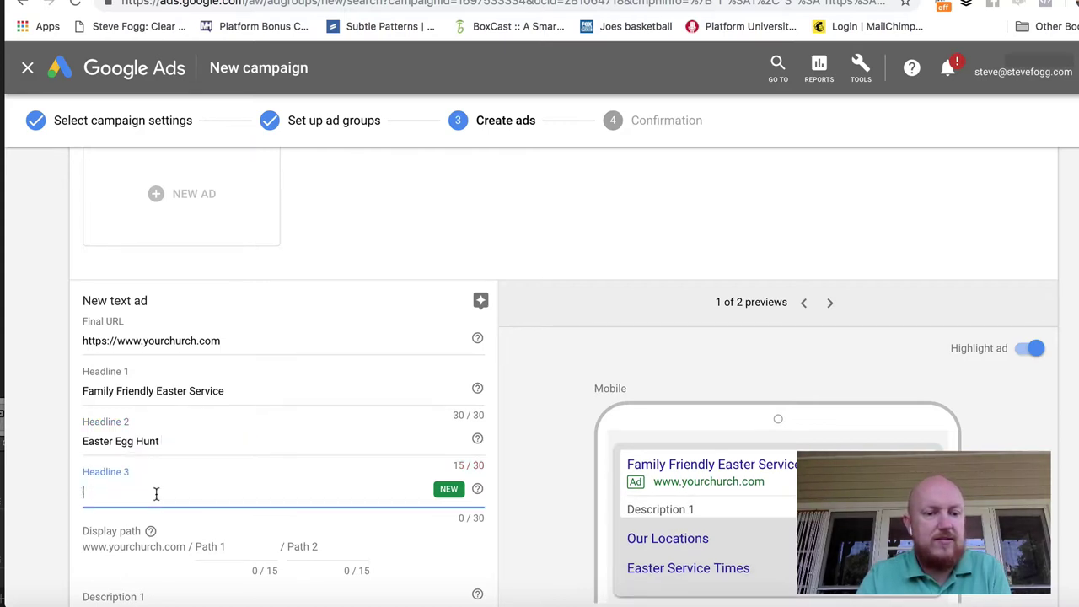
pyautogui.hotkey('ctrl', 'v')
pyautogui.click(34, 495)
# Step: Enter "Family friendly easter services. Everyone Welcome. Come As You Are." as Description 1 of the text ad
pyautogui.scroll(-3, 34, 494)
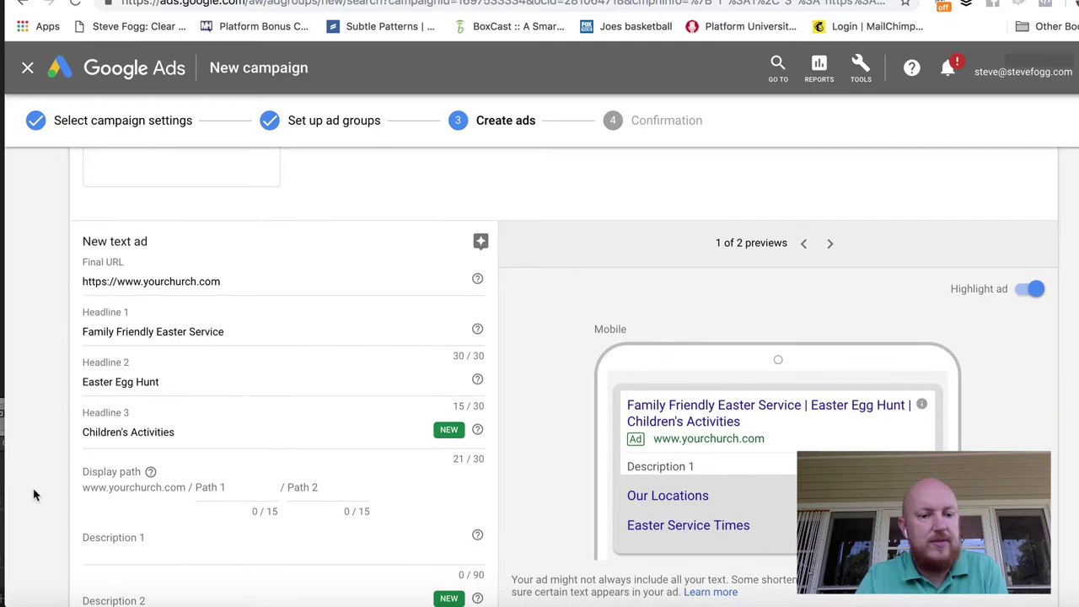
pyautogui.click(151, 495)
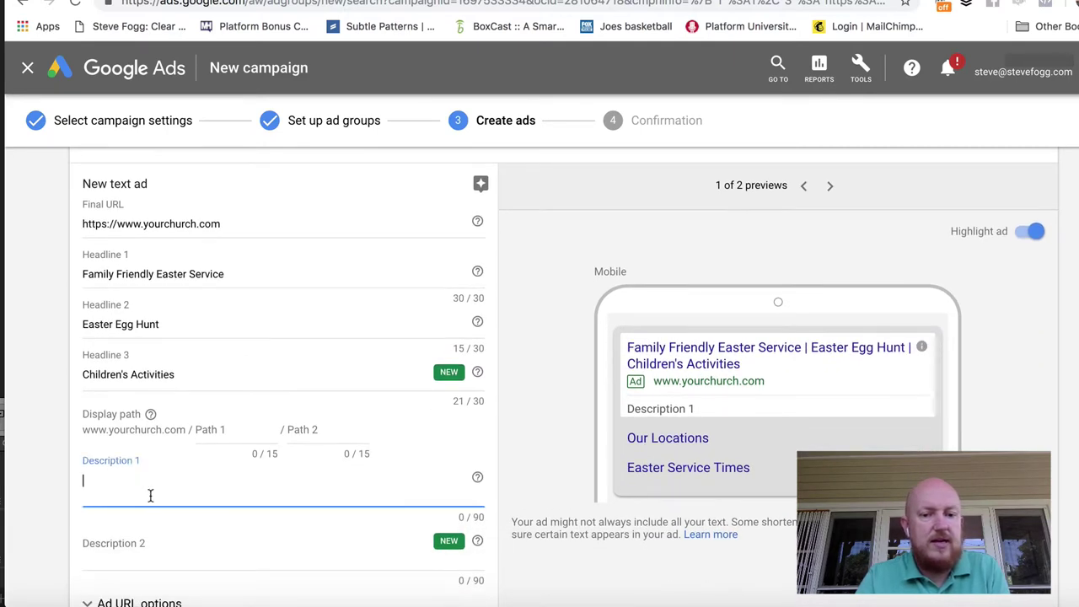
pyautogui.write('Family')
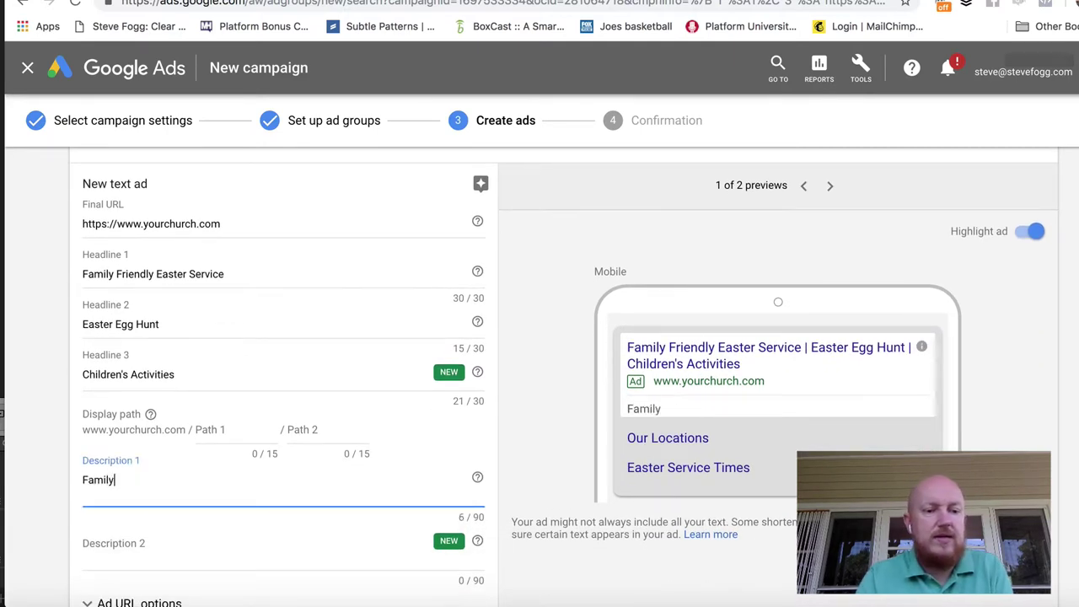
pyautogui.write(' fren')
pyautogui.press('BackSpace')
pyautogui.write('ie')
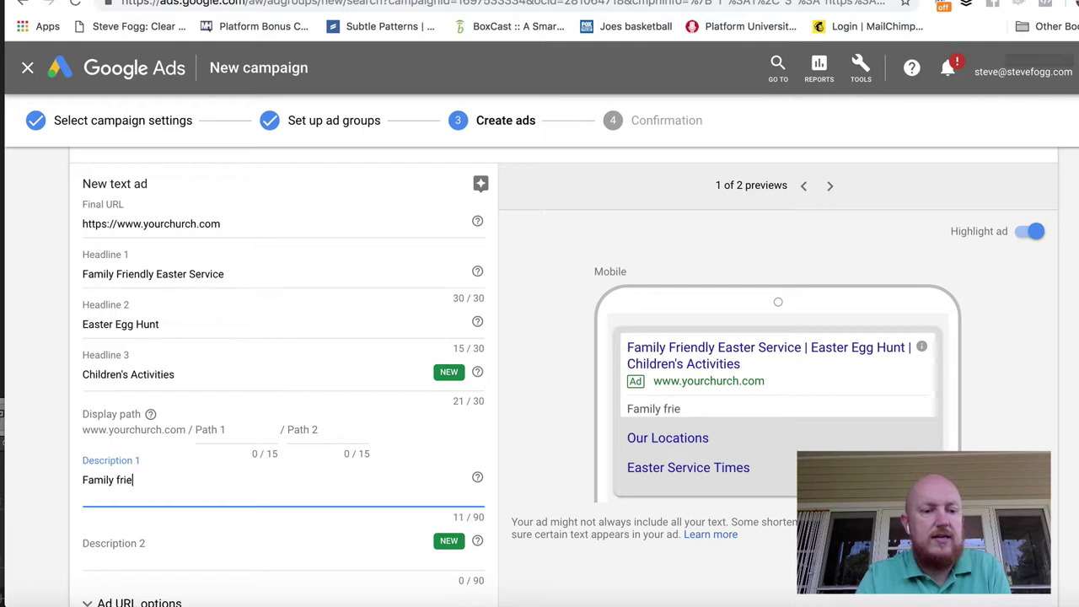
pyautogui.write('ndly eas')
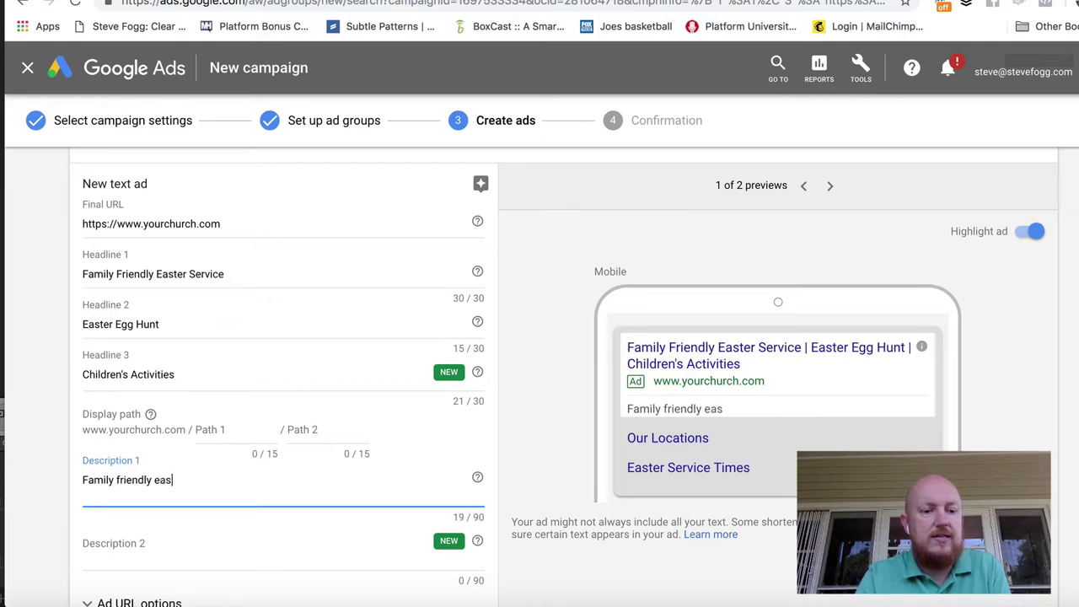
pyautogui.write('ter services')
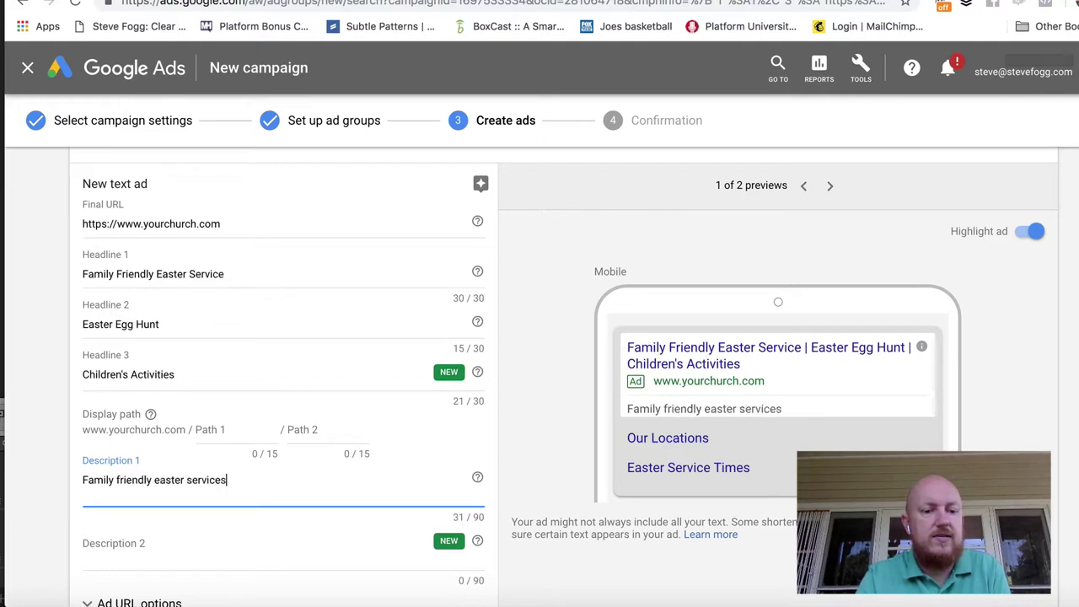
pyautogui.write('. Everyone ')
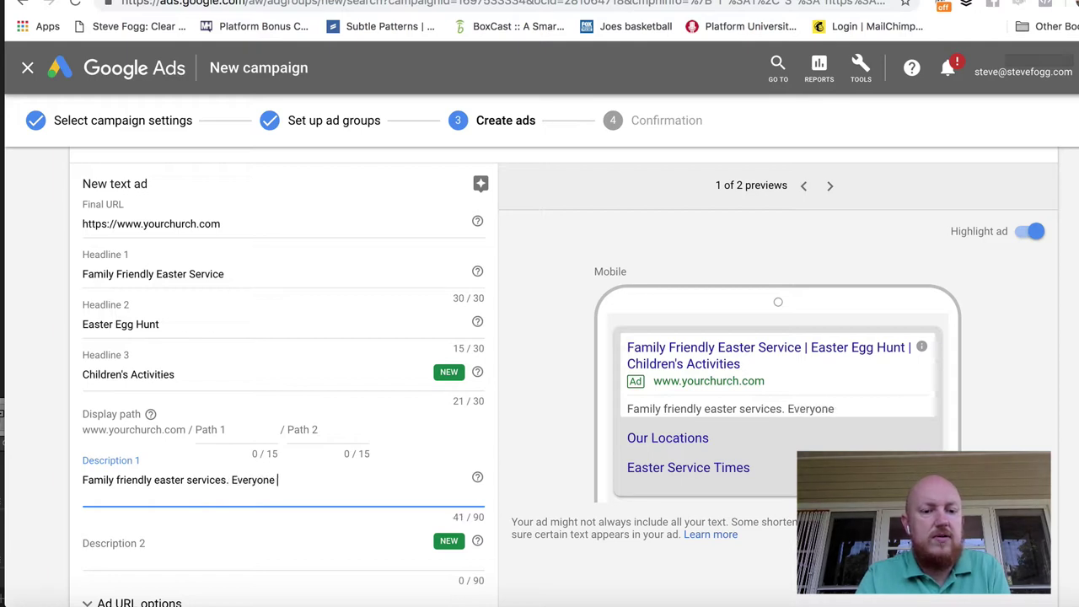
pyautogui.write('E Welcome')
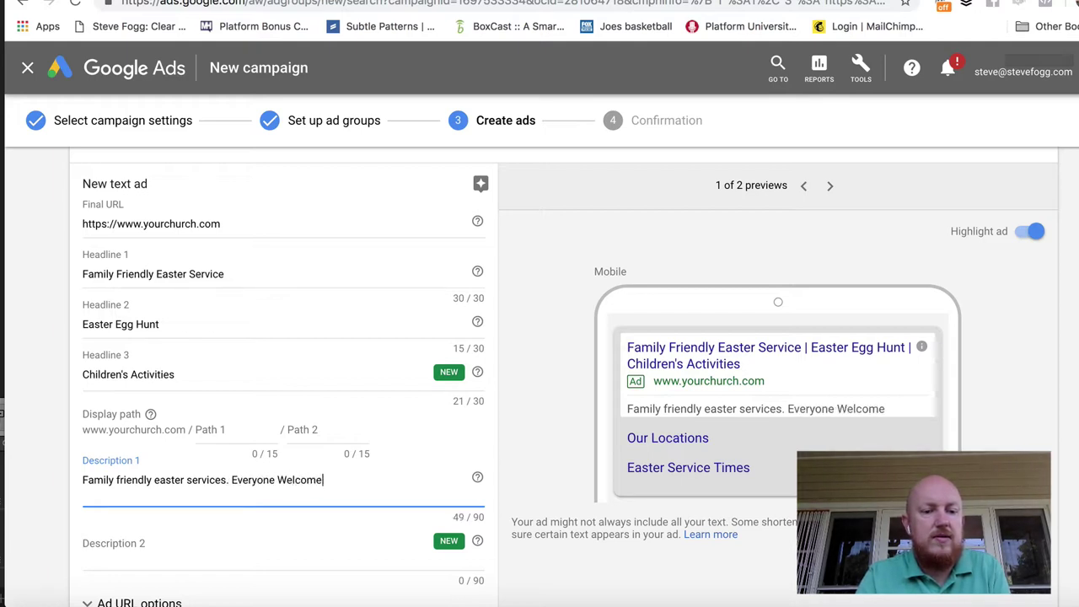
pyautogui.write('. Co')
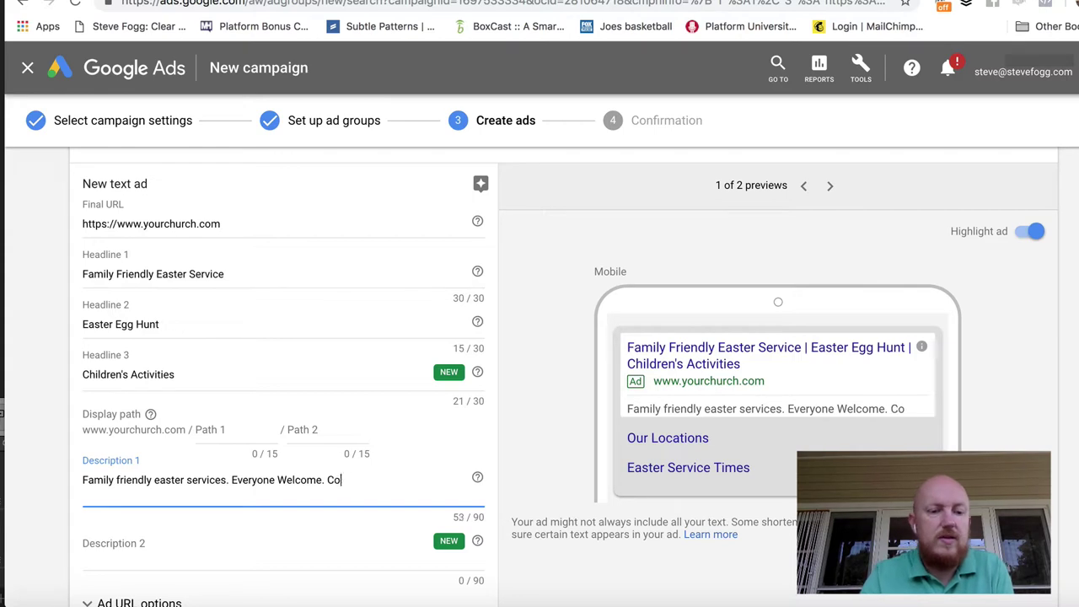
pyautogui.write('me As You Are')
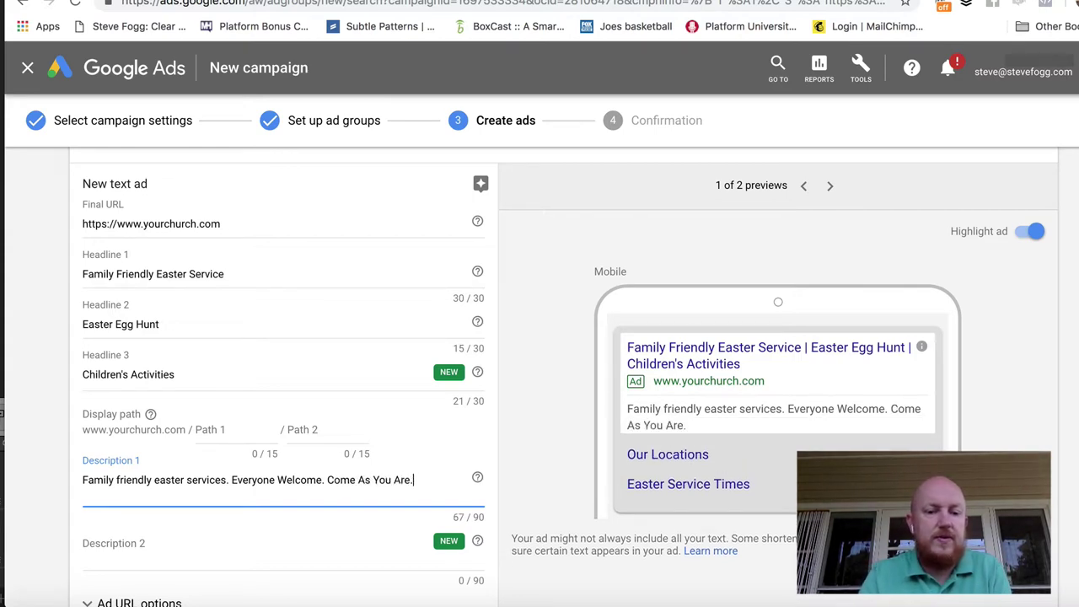
pyautogui.write('.')
pyautogui.click(44, 538)
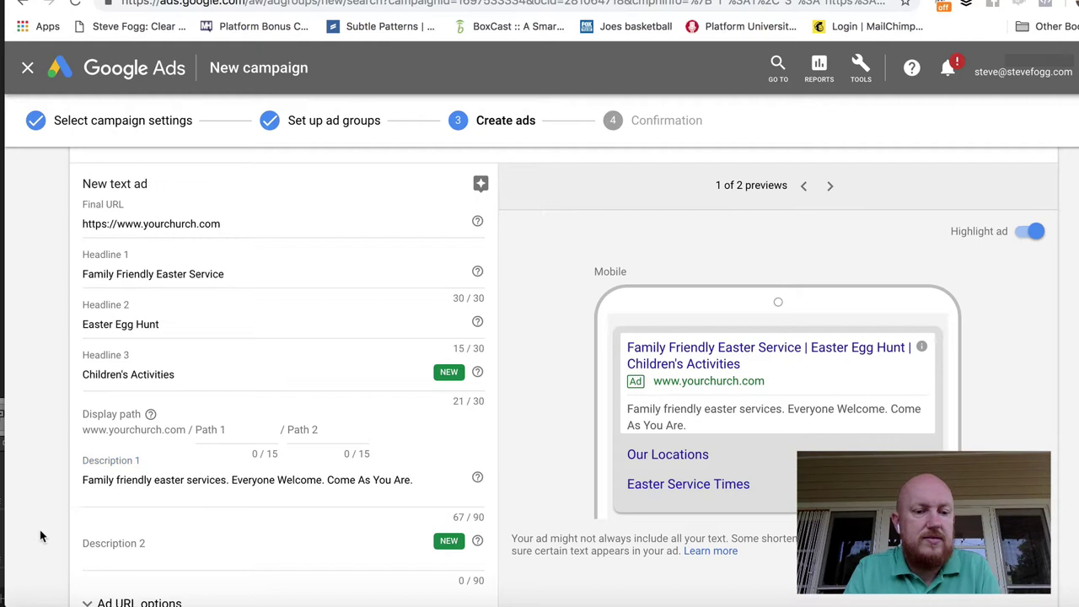
# Step: Capitalize the word "easter" in Description 1 so it reads "Easter"
pyautogui.click(156, 480)
pyautogui.hotkey('shift', 'End')
pyautogui.click(158, 480)
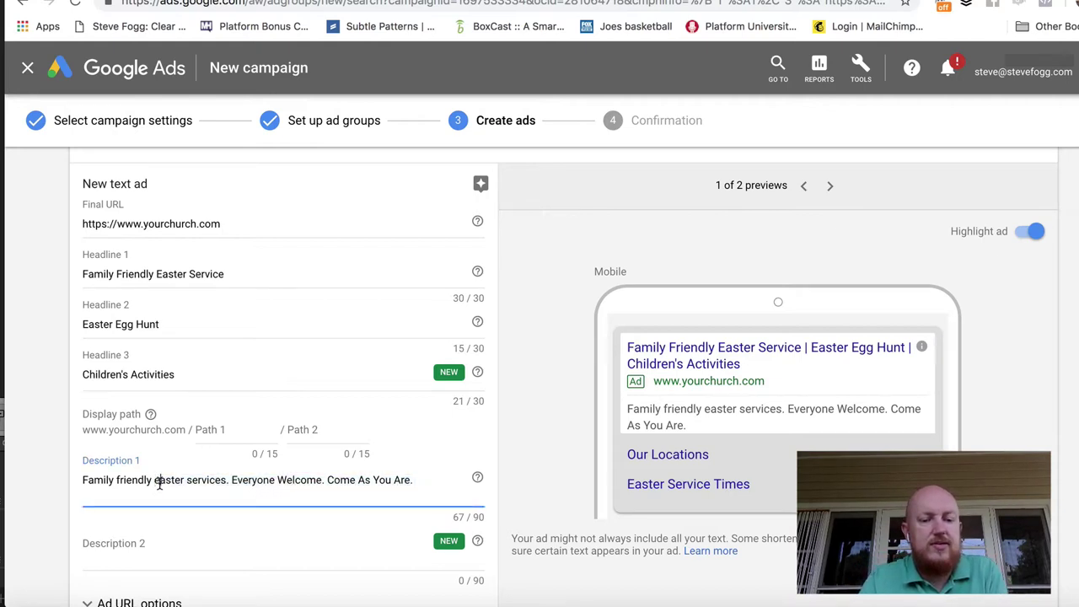
pyautogui.press('Delete')
pyautogui.write('E')
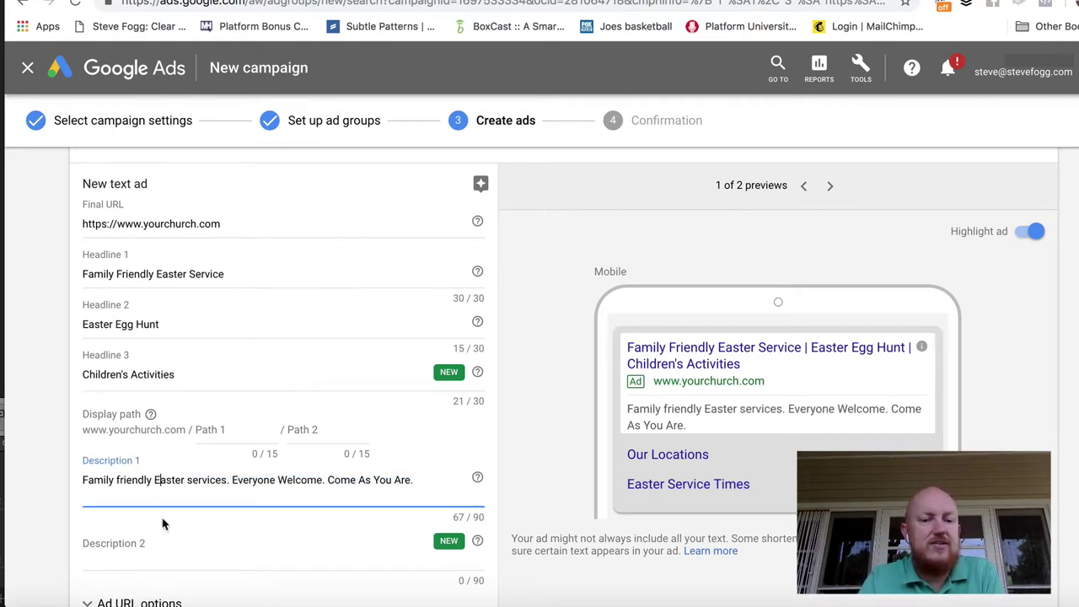
# Step: Enter "Free donuts and coffee in our adventure playground after the services." as Description 2 of the text ad
pyautogui.scroll(-1, 163, 523)
pyautogui.click(127, 497)
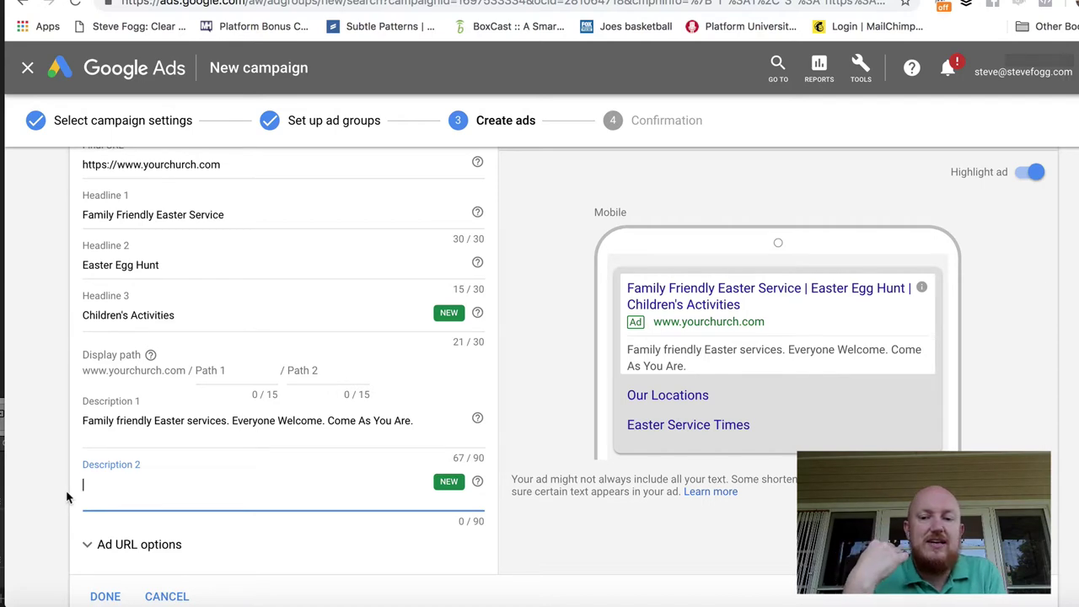
pyautogui.write('Fr')
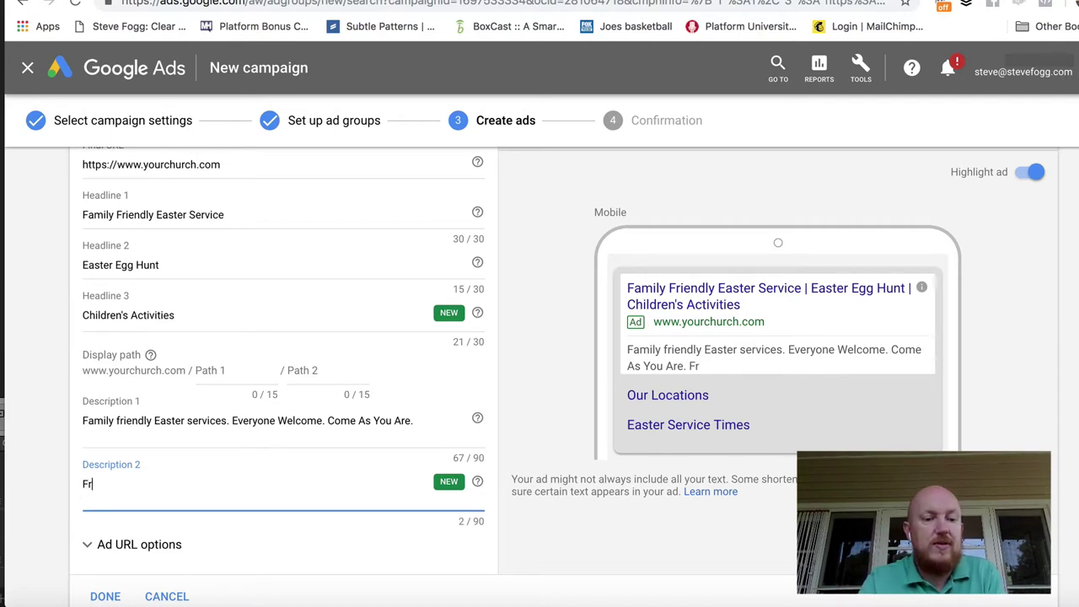
pyautogui.write('ee donuts and coffee')
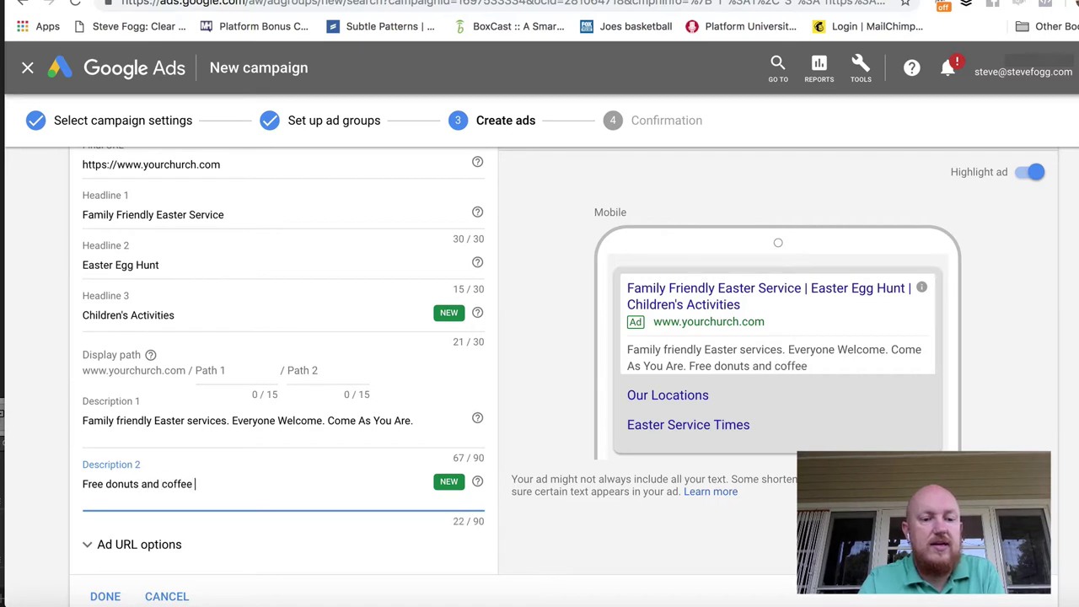
pyautogui.write(' in')
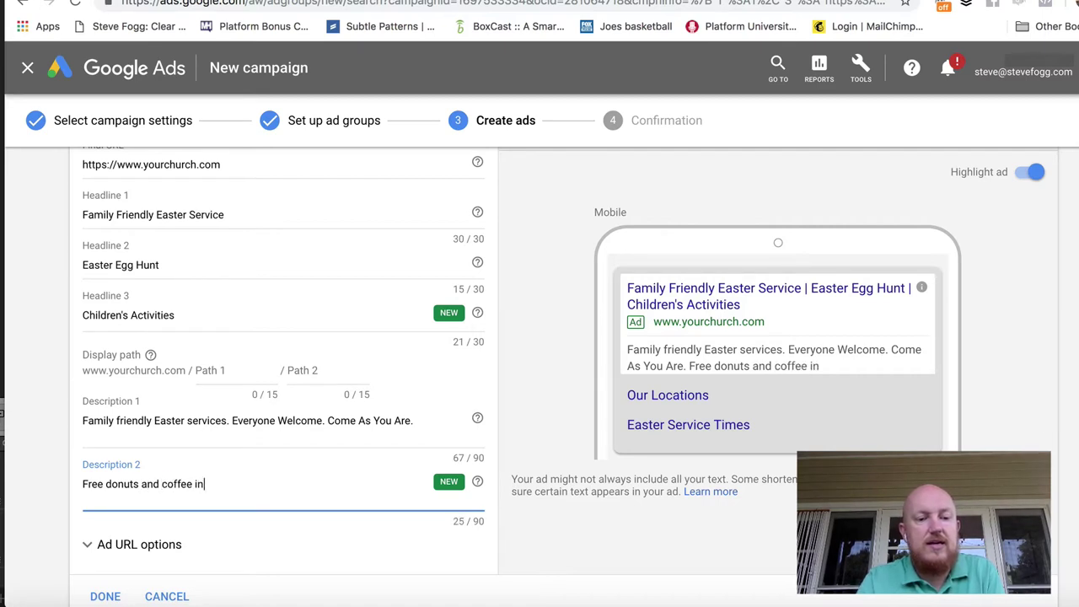
pyautogui.write(' our advertn')
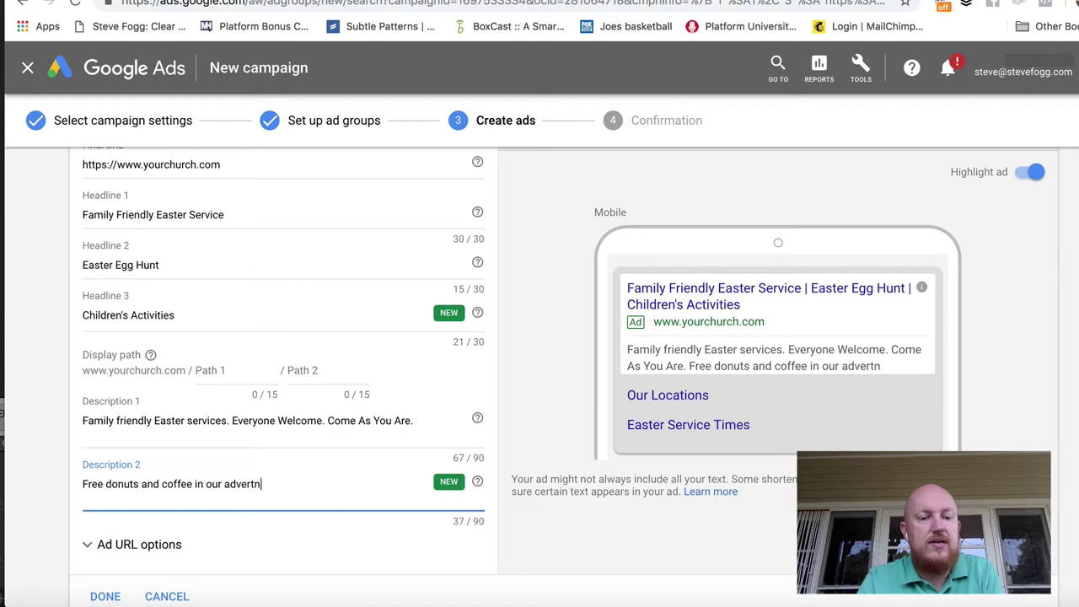
pyautogui.press('BackSpace')
pyautogui.press('BackSpace')
pyautogui.press('BackSpace')
pyautogui.write('nture ')
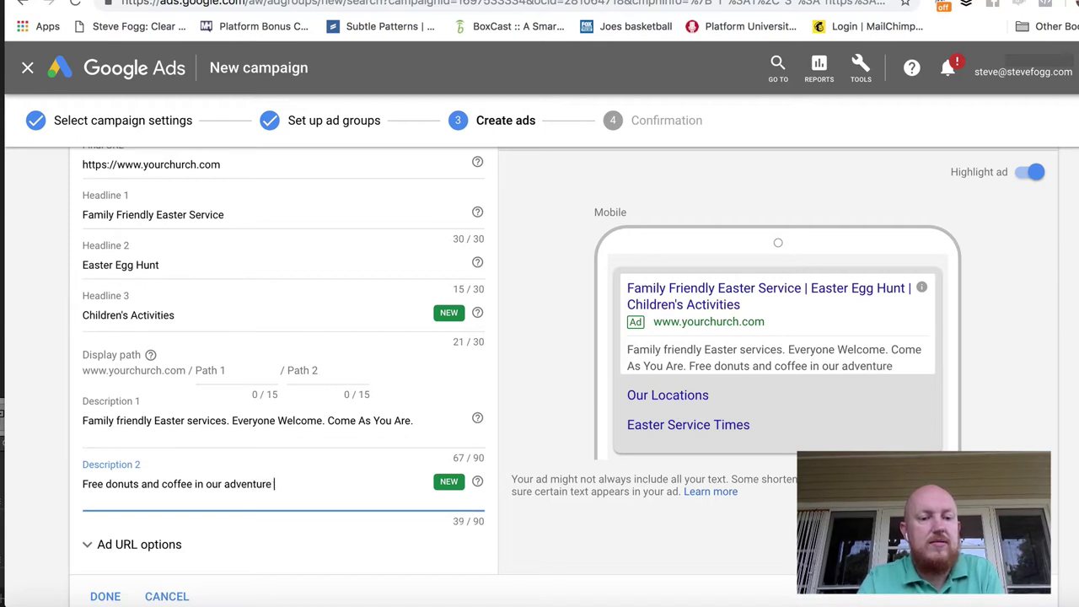
pyautogui.write('playgroun')
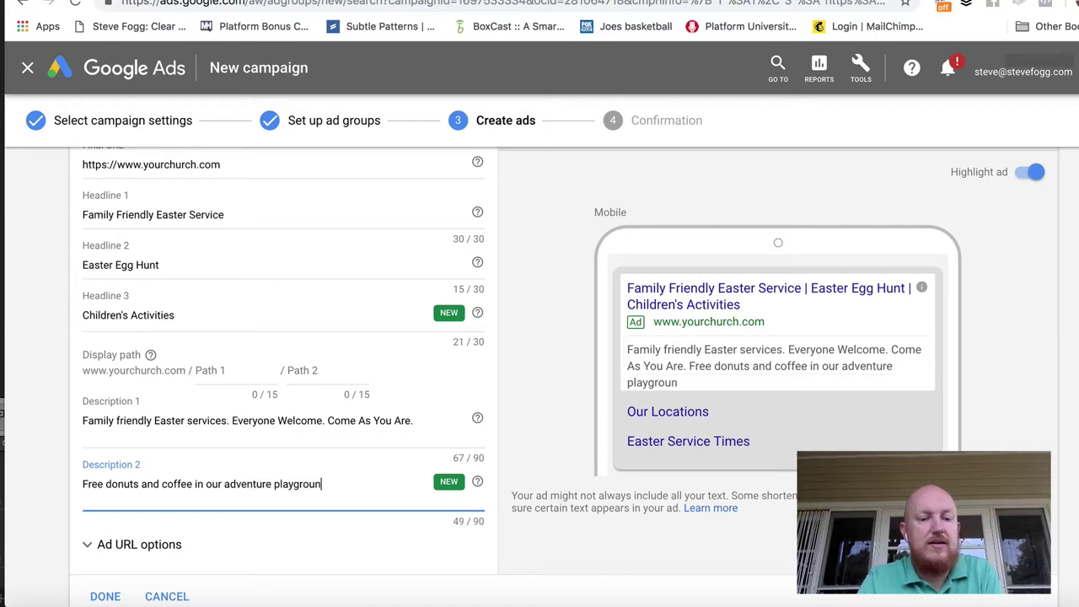
pyautogui.write('d after th')
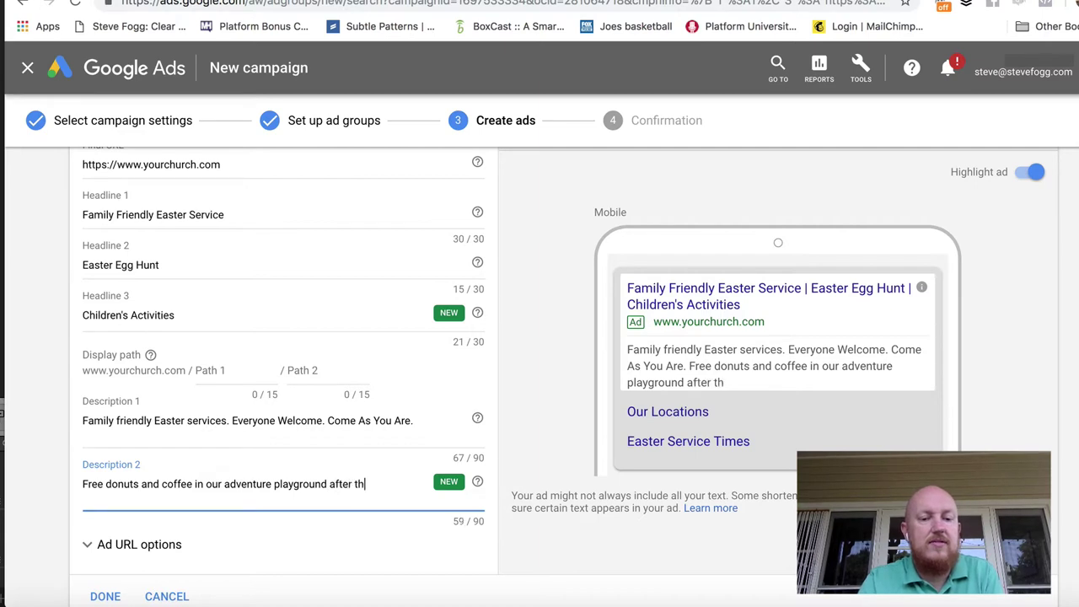
pyautogui.write('e services.')
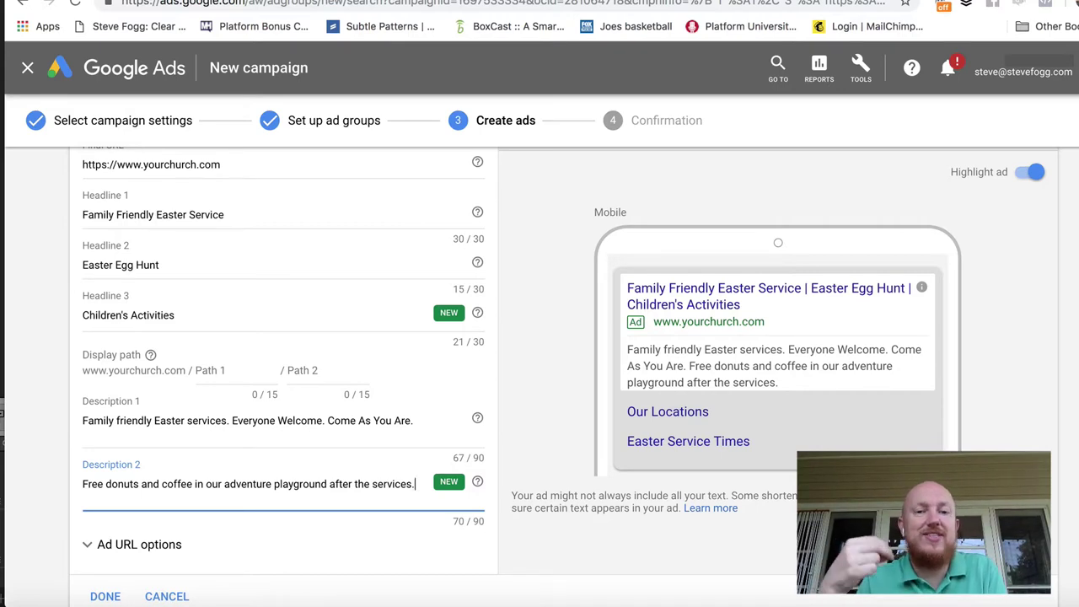
# Step: Check the completed text ad and its mobile preview, then save it and continue to the campaign confirmation
pyautogui.scroll(-1, 557, 379)
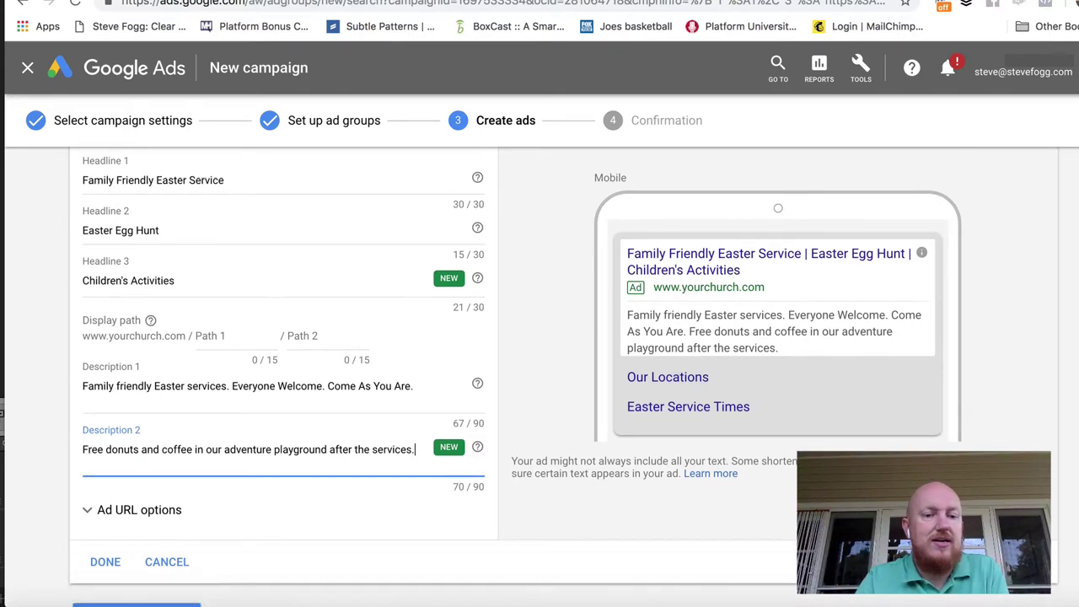
pyautogui.scroll(-1, 575, 422)
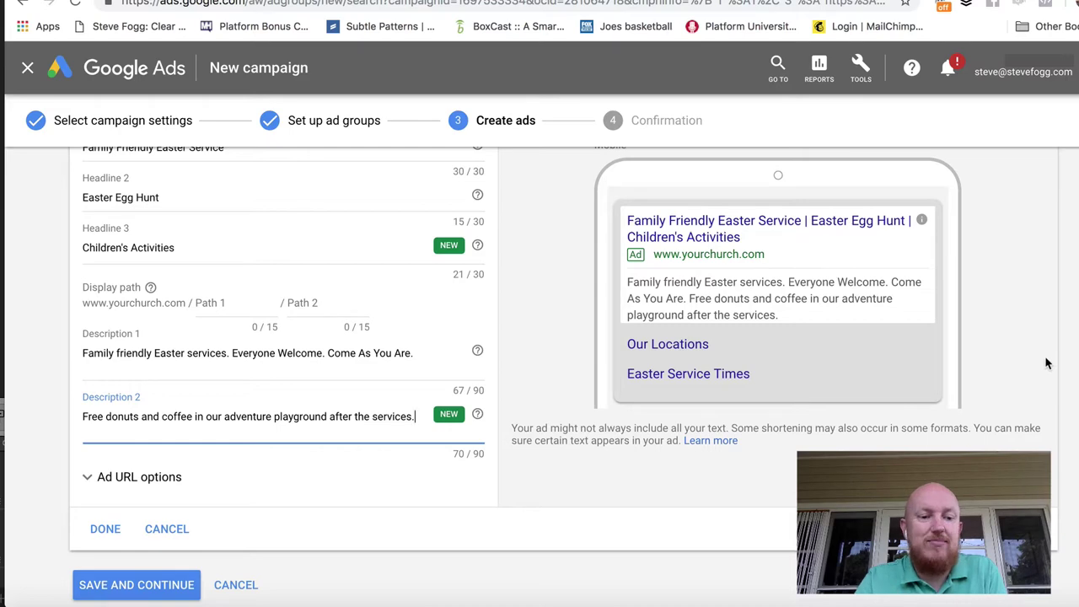
pyautogui.scroll(6, 1045, 362)
pyautogui.scroll(4, 1045, 362)
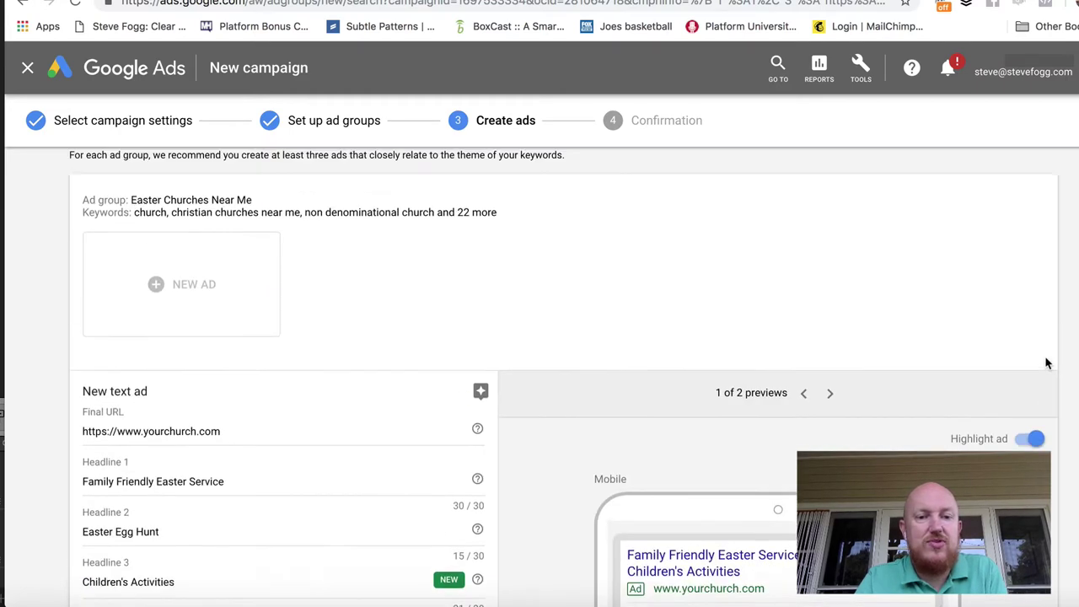
pyautogui.scroll(-10, 1045, 363)
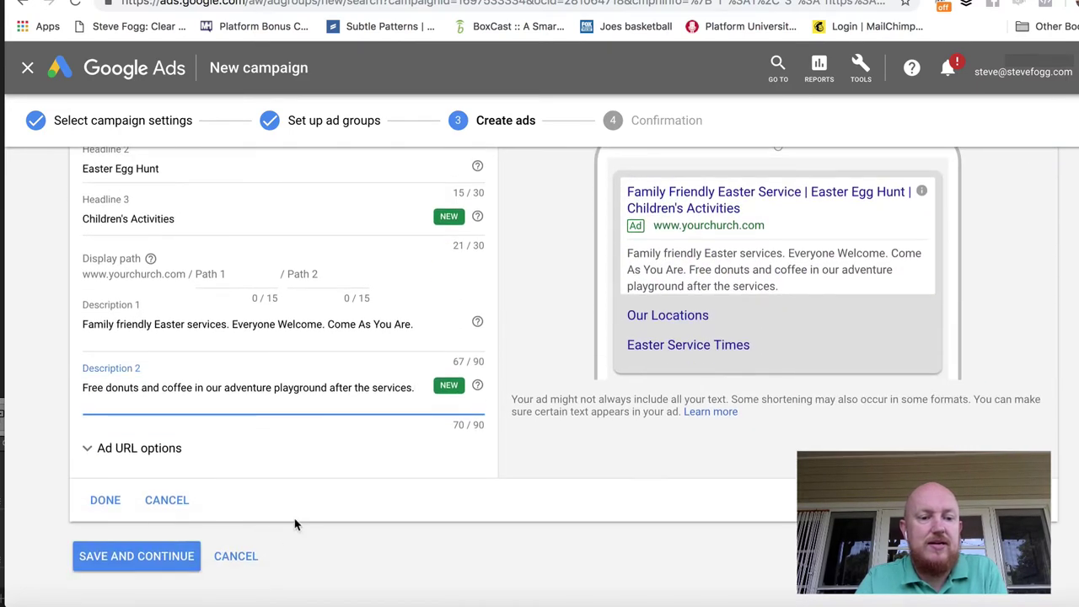
pyautogui.click(178, 552)
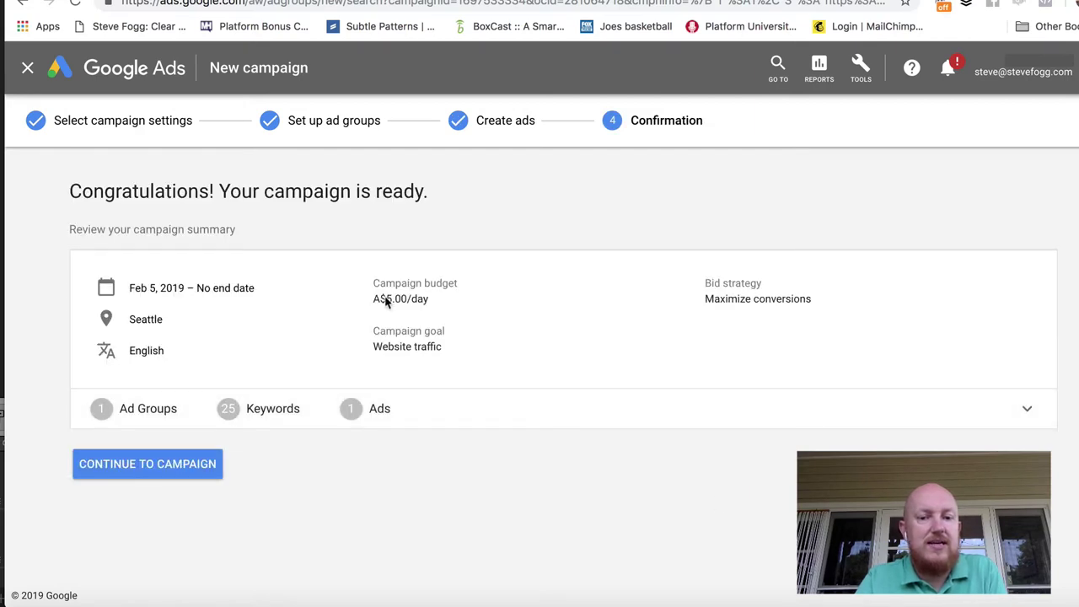
# Step: Review the campaign summary, expanding the ad group details to examine its ad and keywords, and check the campaign dates
pyautogui.click(269, 408)
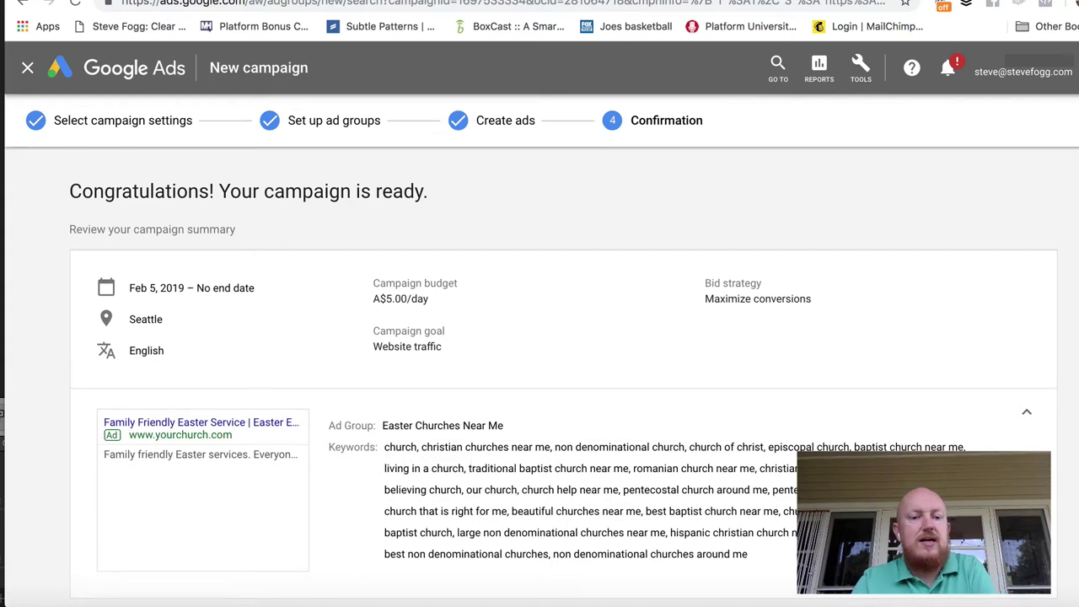
pyautogui.scroll(-2, 497, 437)
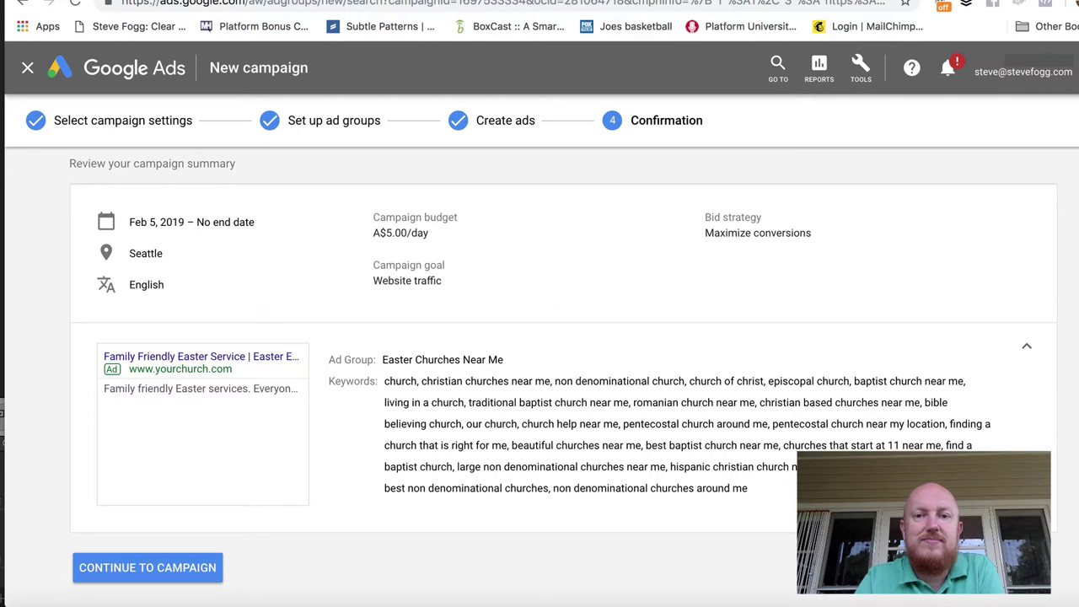
pyautogui.click(754, 0)
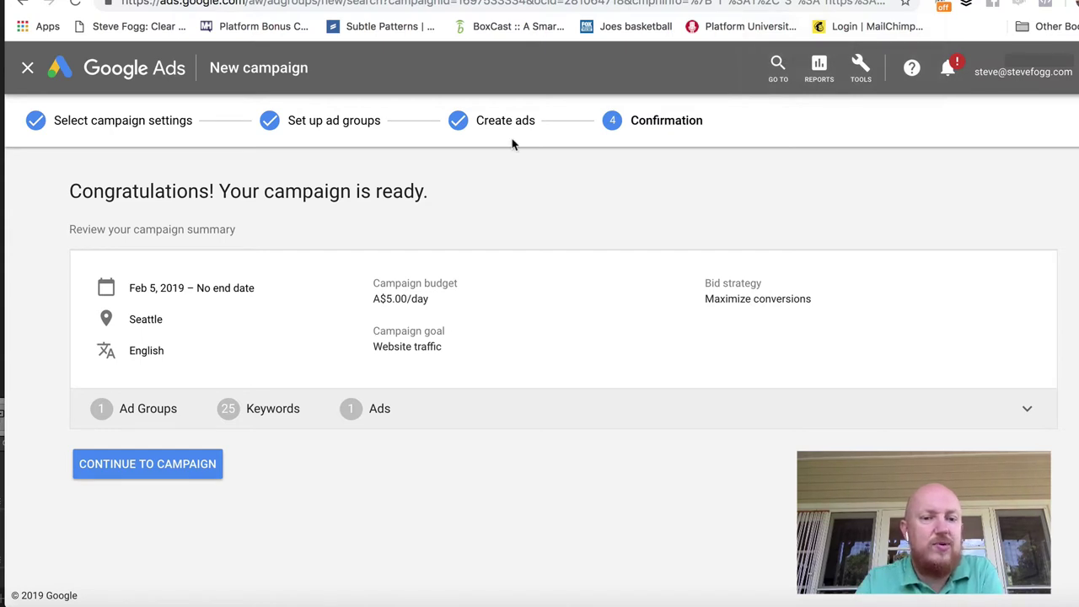
pyautogui.click(299, 409)
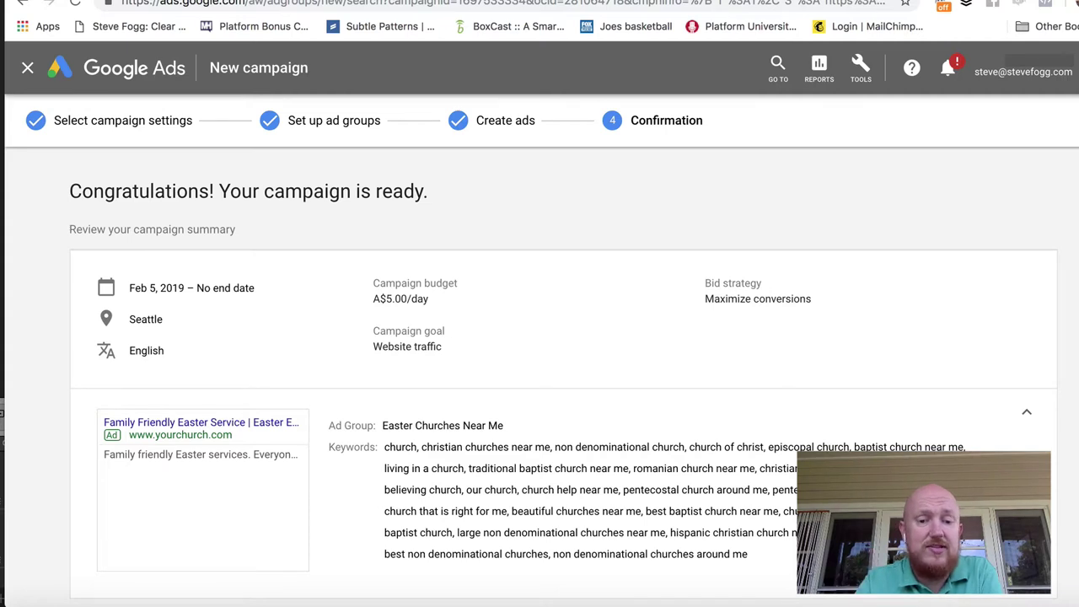
pyautogui.scroll(-2, 1076, 515)
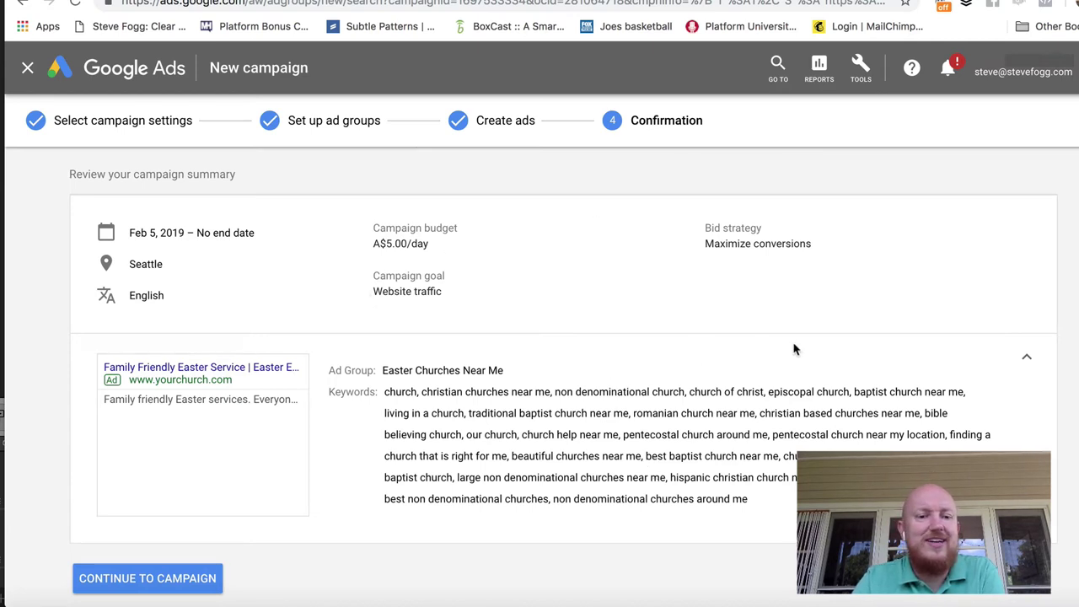
pyautogui.moveTo(243, 234); pyautogui.dragTo(173, 238)
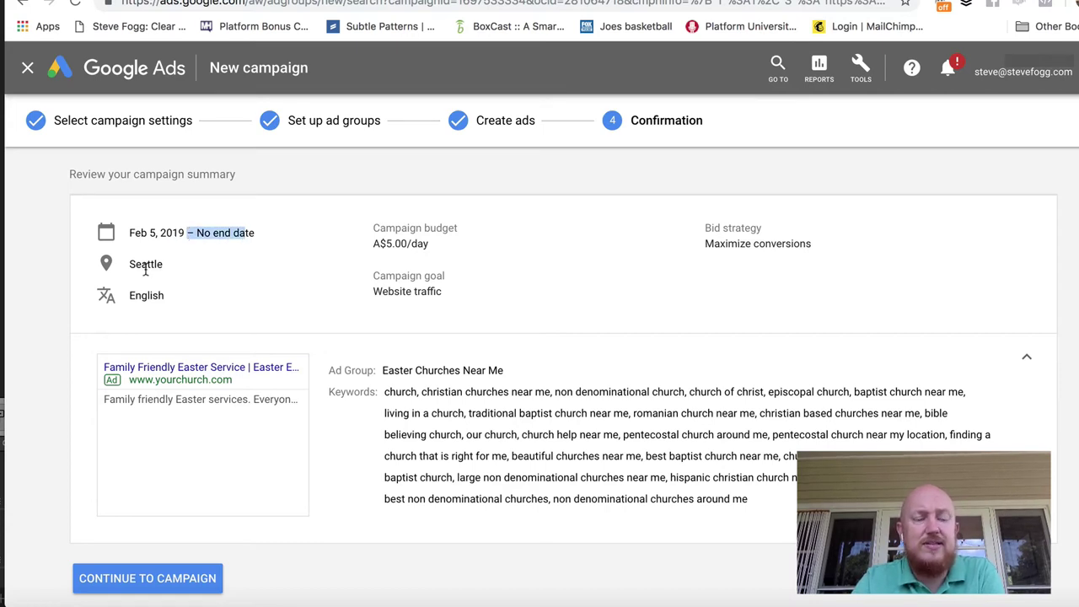